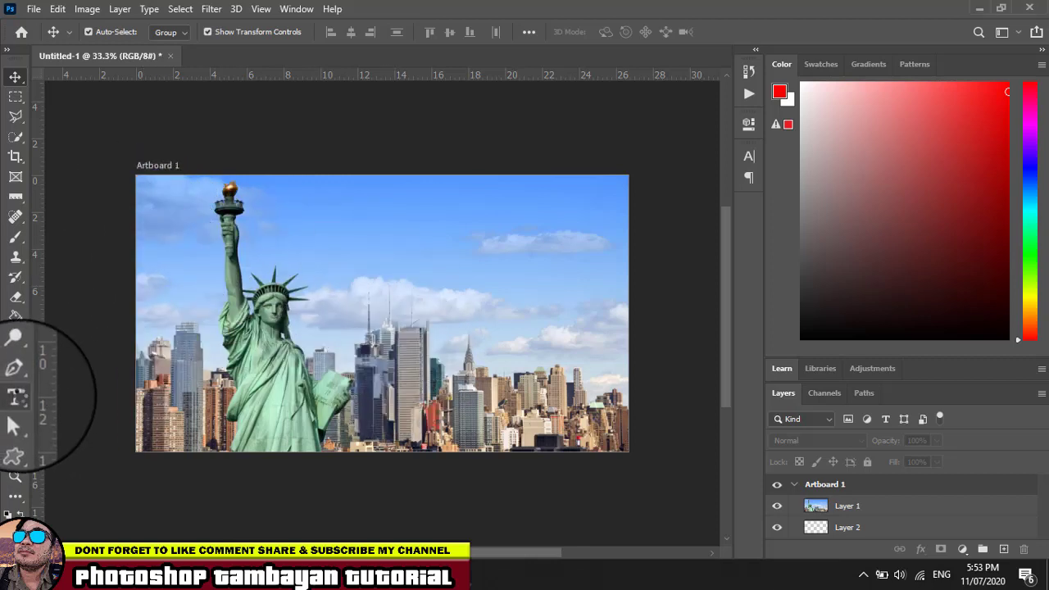
# - Draw a horizontal paragraph text box over the upper photo and type NEW YORK
pyautogui.click(15, 396)
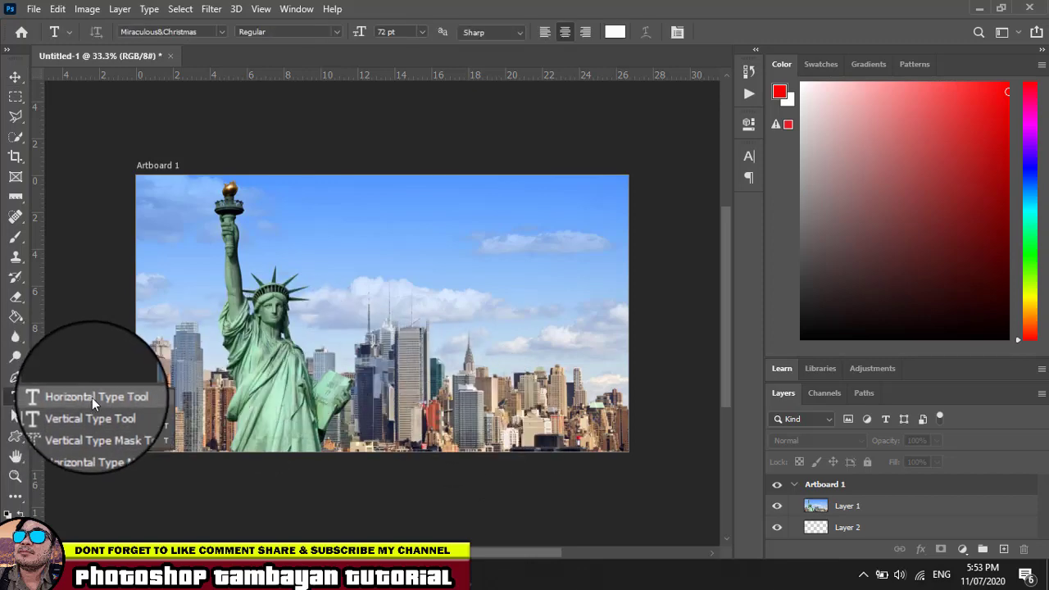
pyautogui.click(92, 398)
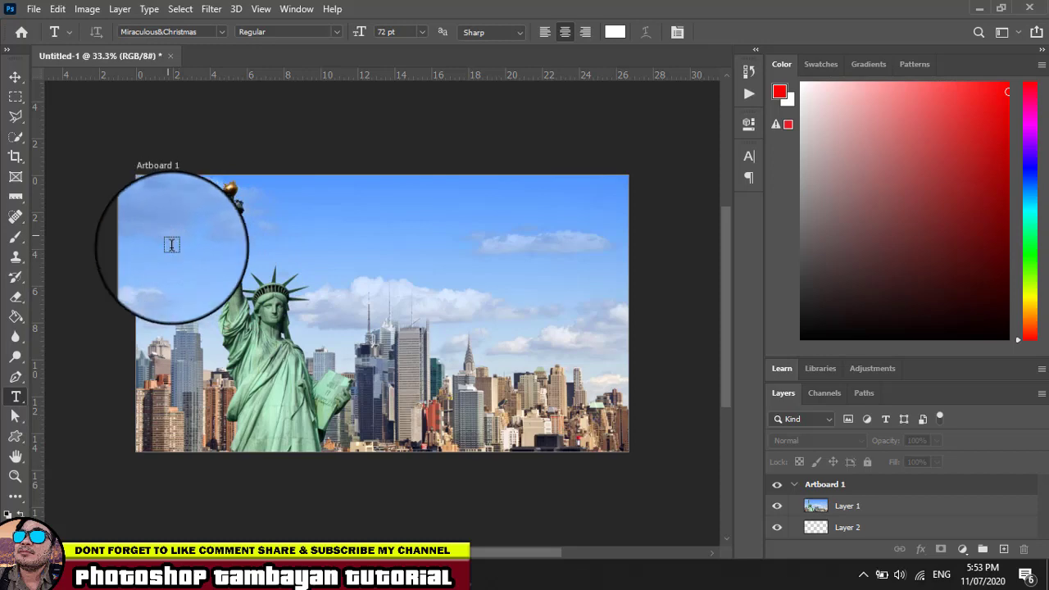
pyautogui.moveTo(171, 245); pyautogui.dragTo(606, 423)
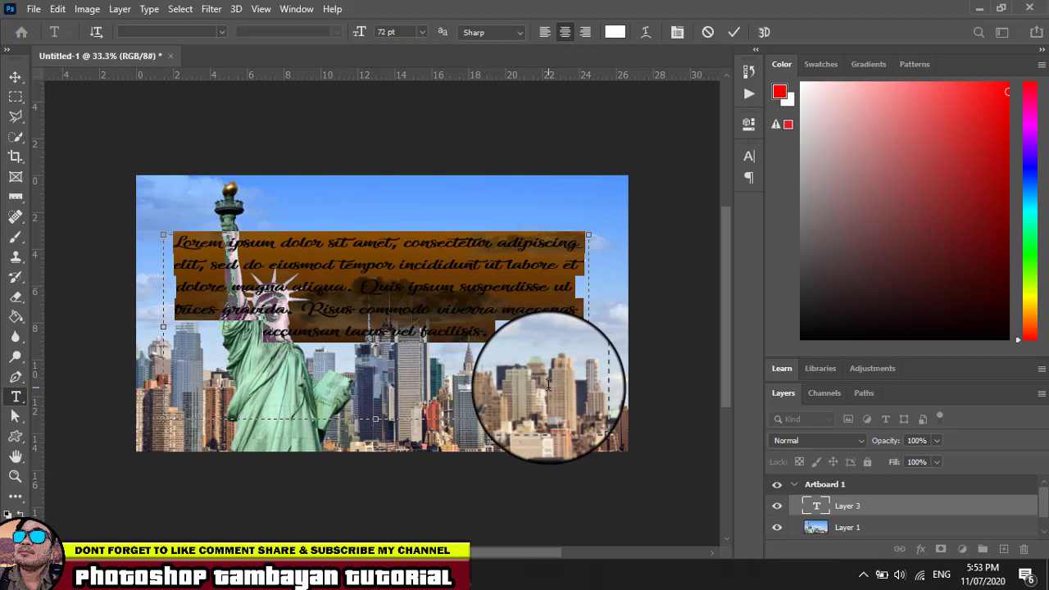
pyautogui.write('NEW YORK')
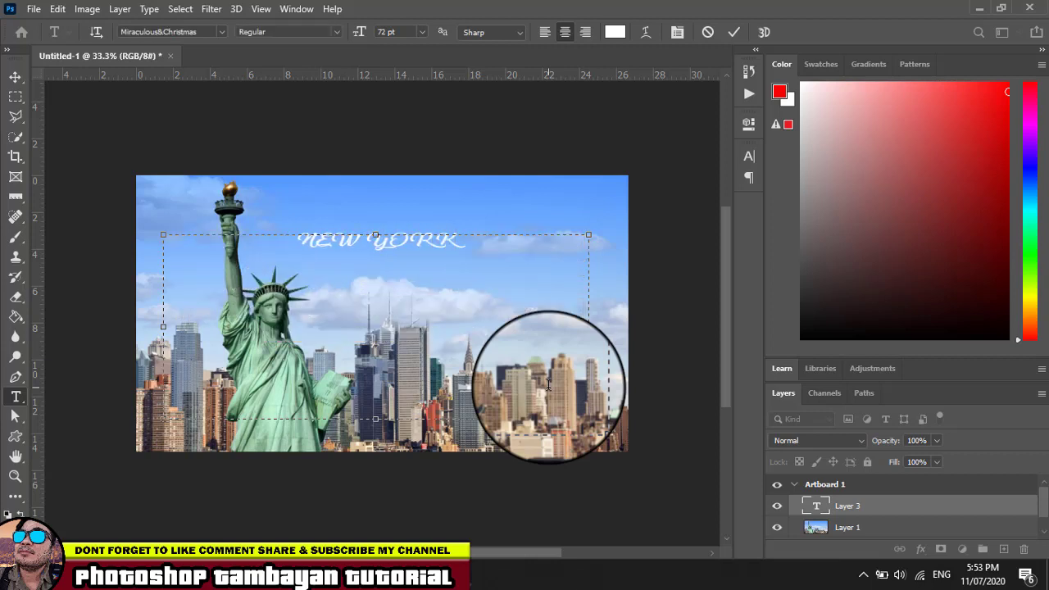
# - Select the NEW YORK text and cycle through fonts from the font family field
pyautogui.moveTo(485, 239); pyautogui.dragTo(70, 257)
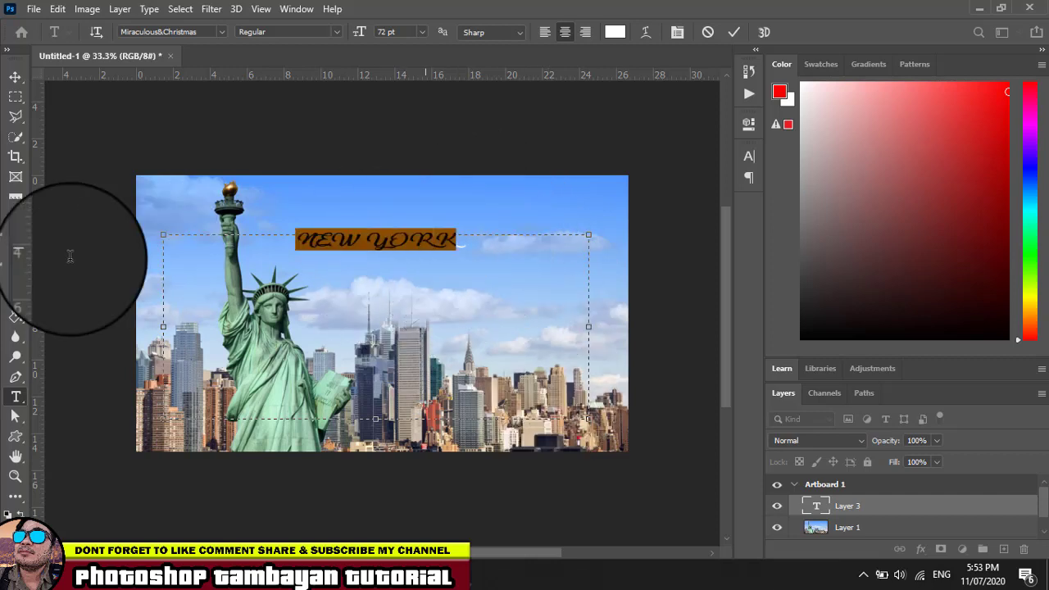
pyautogui.click(213, 30)
pyautogui.write('Adv')
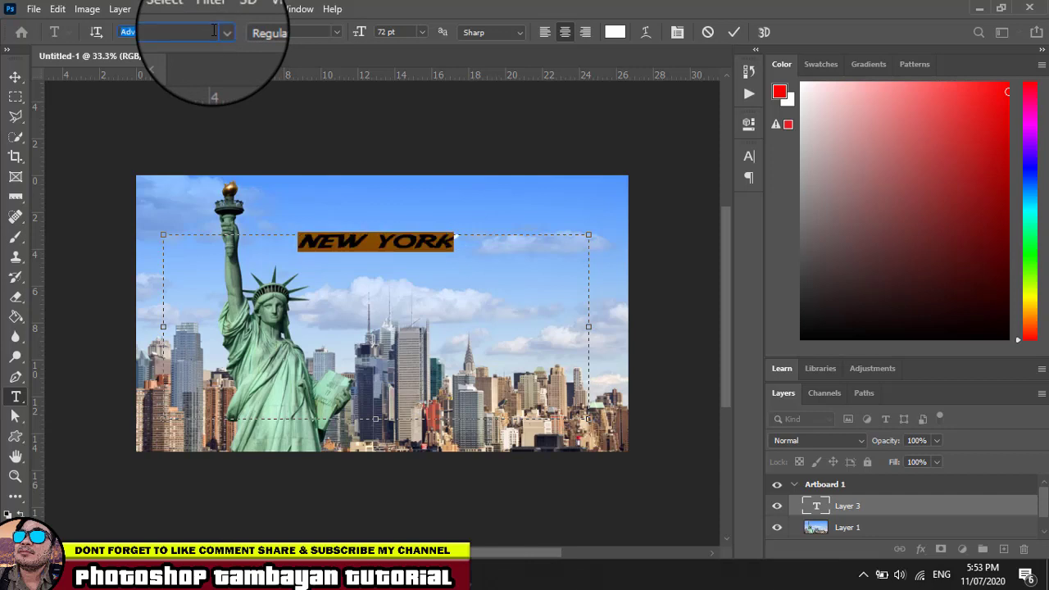
pyautogui.scroll(-2, 213, 31)
pyautogui.scroll(-1, 213, 31)
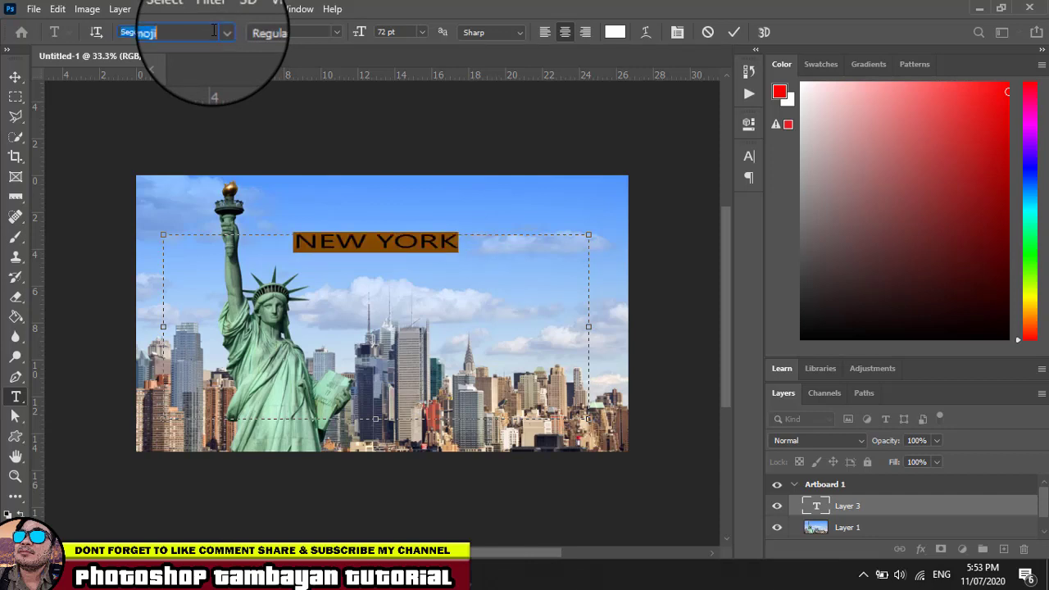
pyautogui.scroll(-1, 214, 31)
pyautogui.scroll(-1, 213, 30)
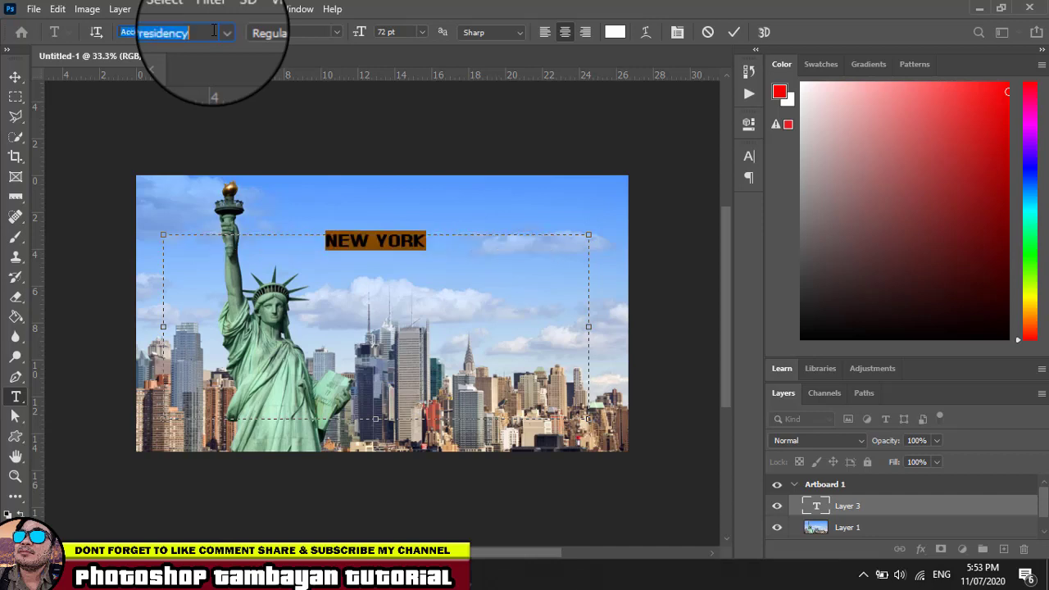
pyautogui.scroll(-1, 213, 30)
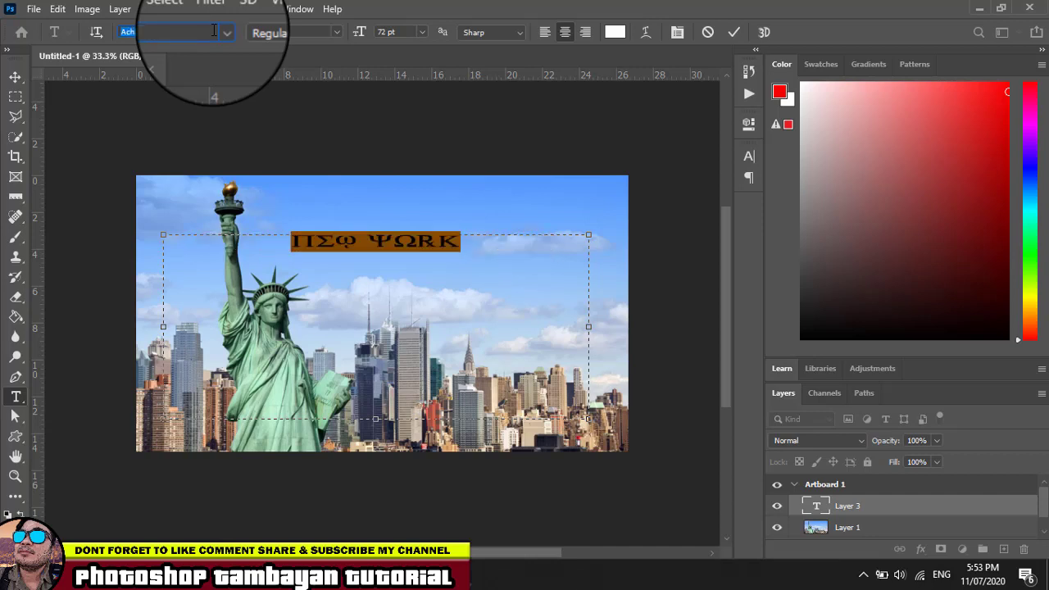
pyautogui.scroll(-1, 213, 30)
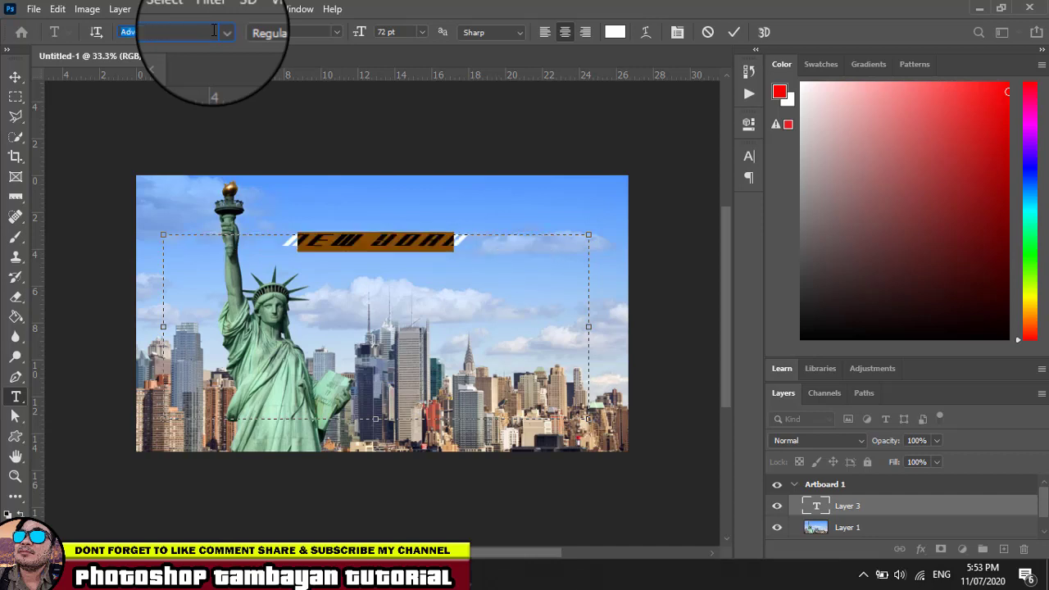
pyautogui.scroll(-1, 213, 31)
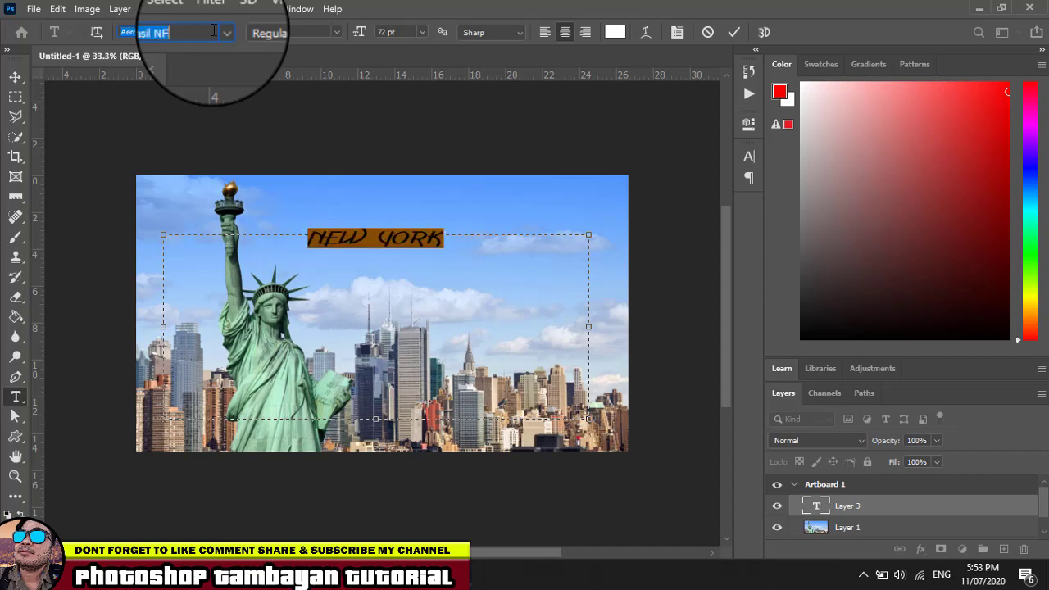
pyautogui.scroll(-1, 213, 31)
pyautogui.scroll(-1, 213, 30)
pyautogui.scroll(-1, 213, 31)
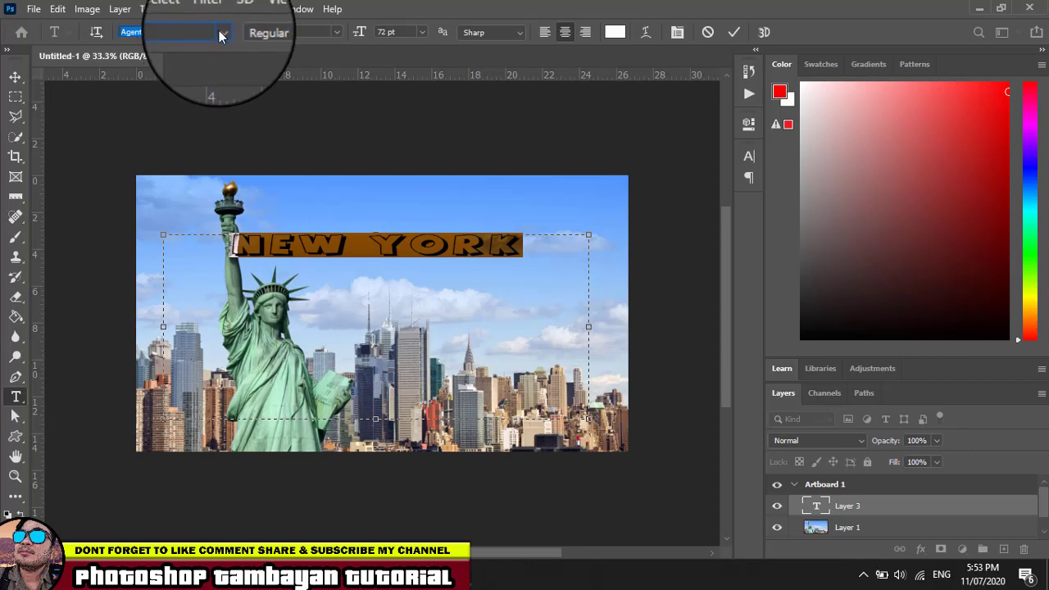
# - Choose BatmanForeverAlternate from the full font list for the NEW YORK text
pyautogui.click(223, 32)
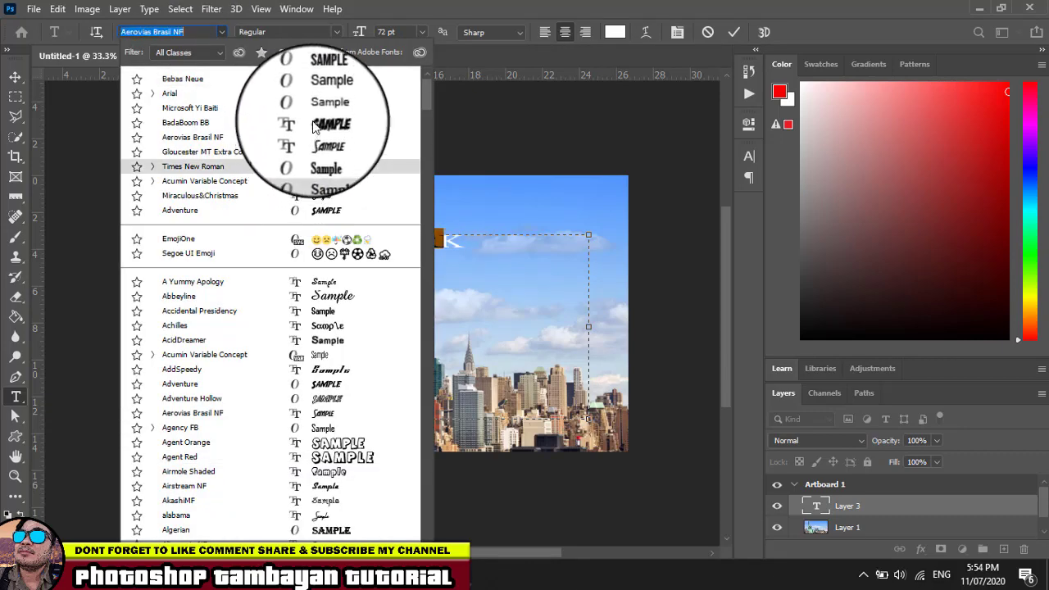
pyautogui.scroll(-1, 322, 410)
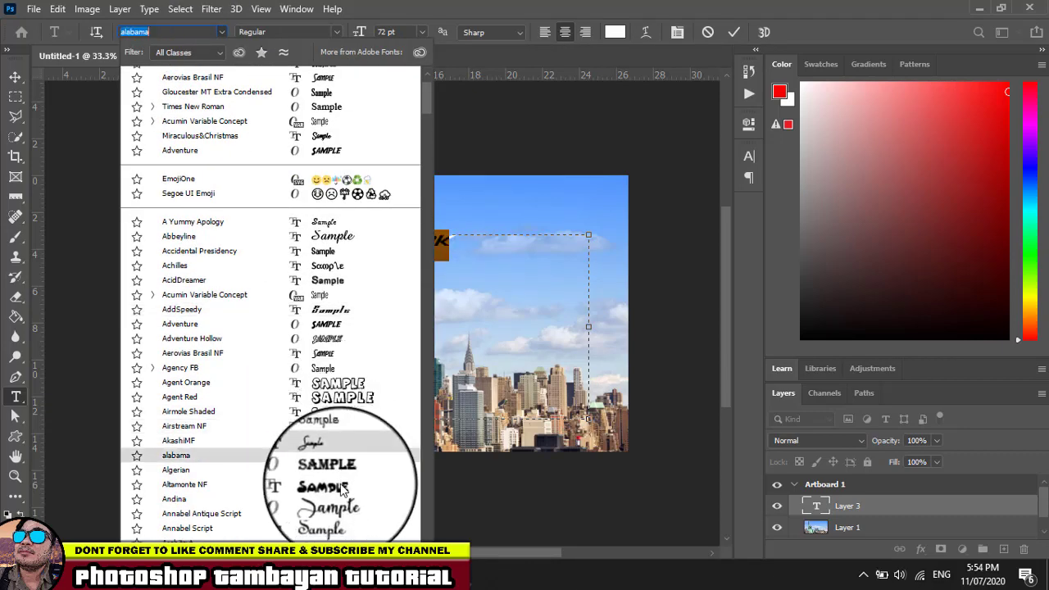
pyautogui.scroll(-1, 340, 471)
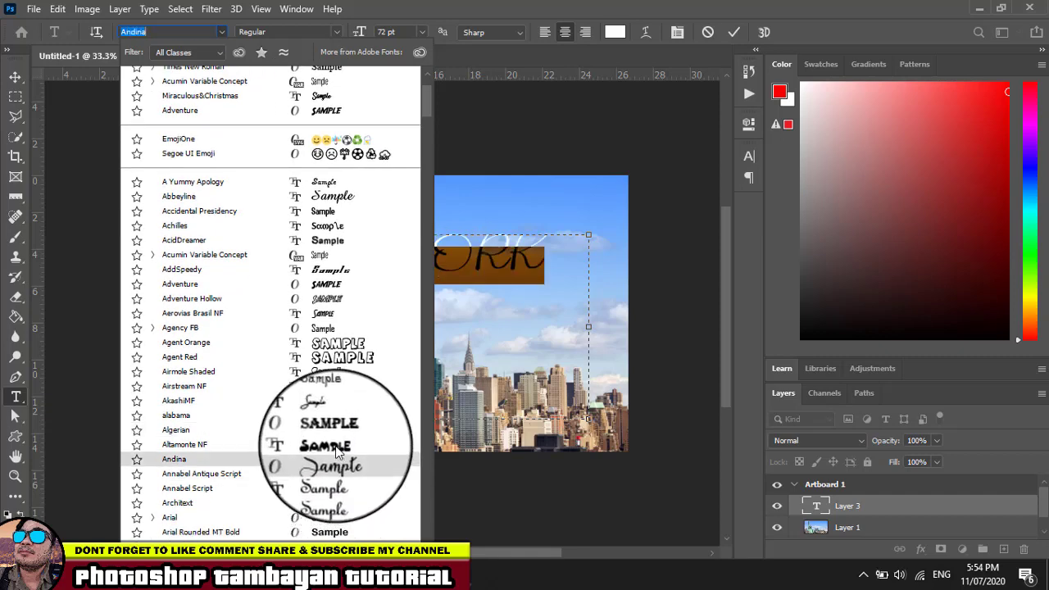
pyautogui.scroll(-1, 341, 475)
pyautogui.scroll(-1, 340, 492)
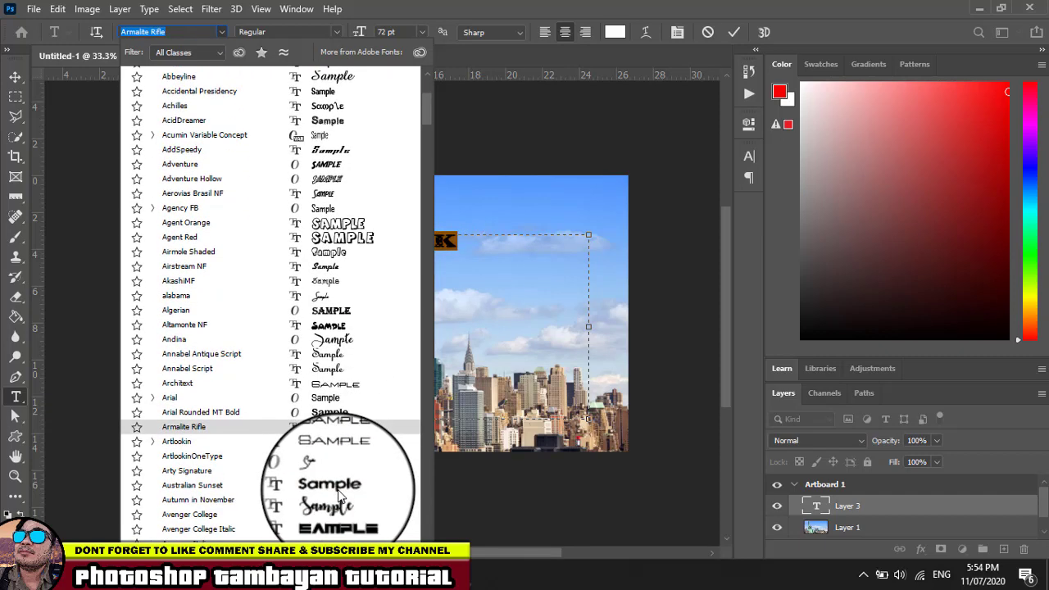
pyautogui.scroll(-1, 340, 459)
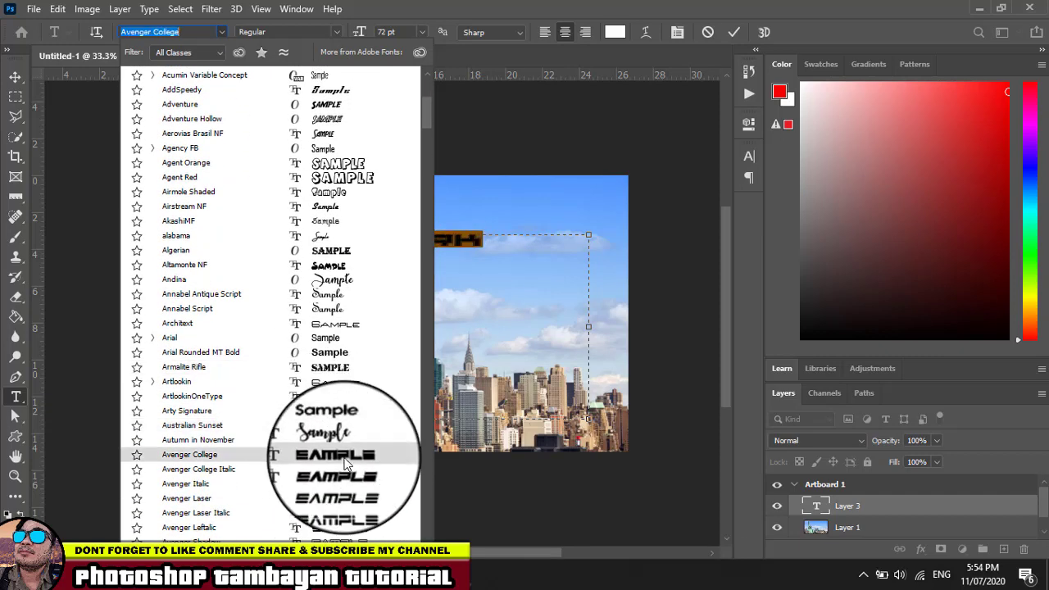
pyautogui.scroll(-1, 341, 459)
pyautogui.scroll(-1, 342, 461)
pyautogui.scroll(-1, 344, 463)
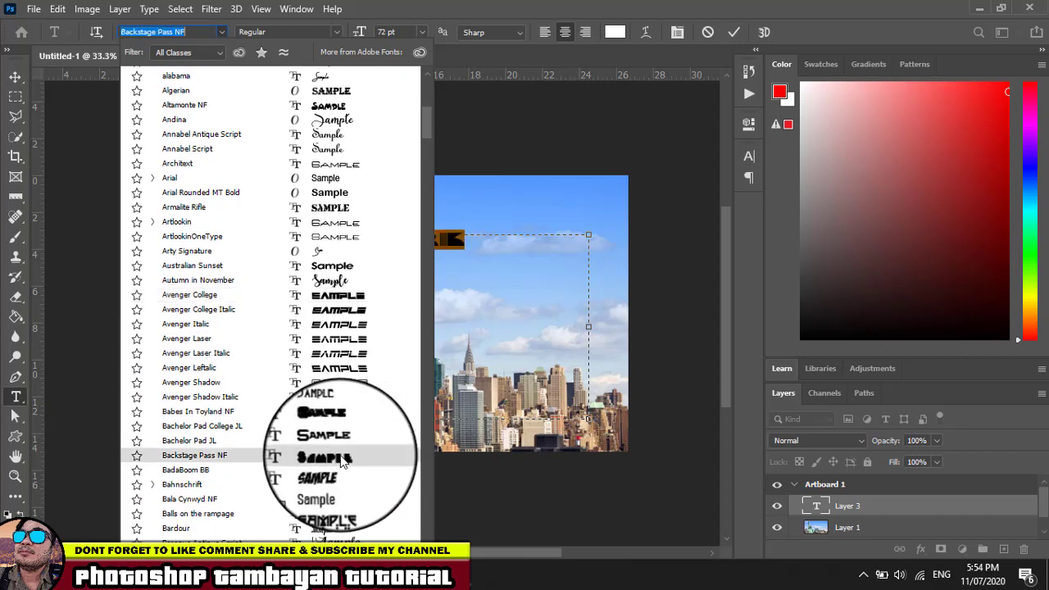
pyautogui.scroll(-1, 341, 459)
pyautogui.scroll(-1, 340, 459)
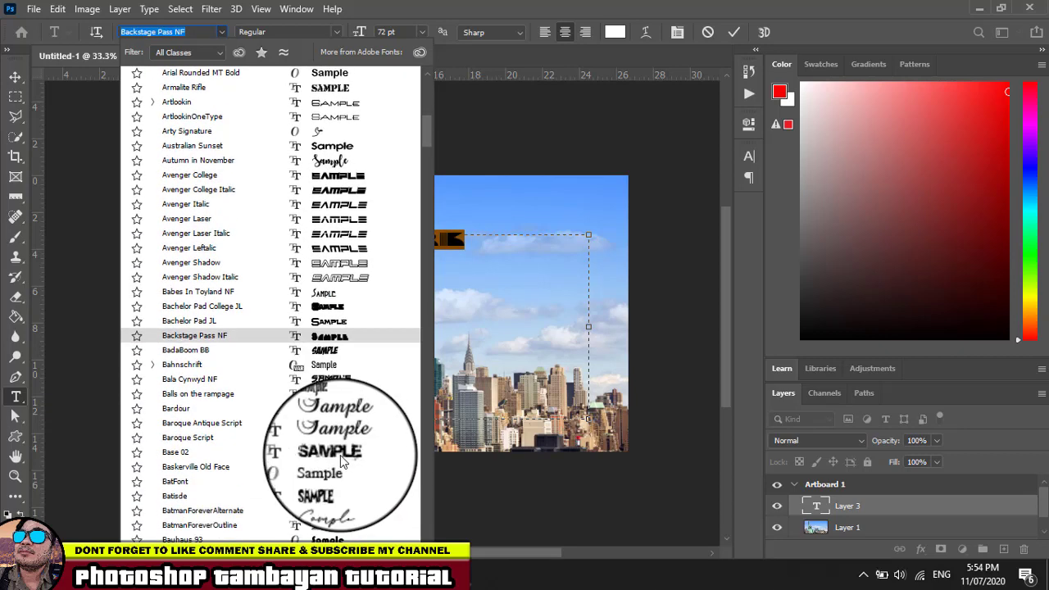
pyautogui.scroll(-1, 340, 455)
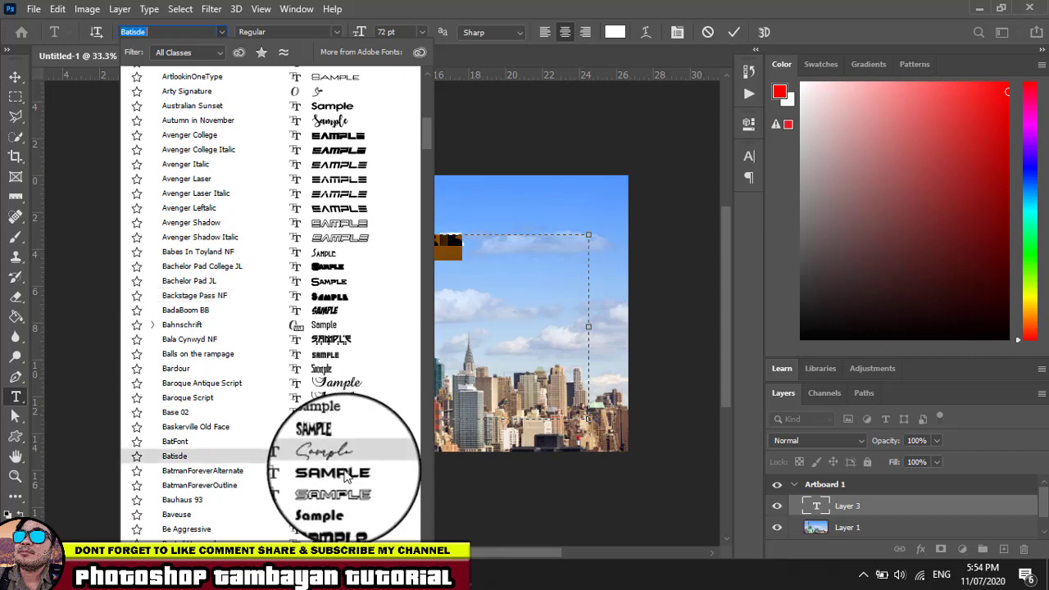
pyautogui.click(344, 479)
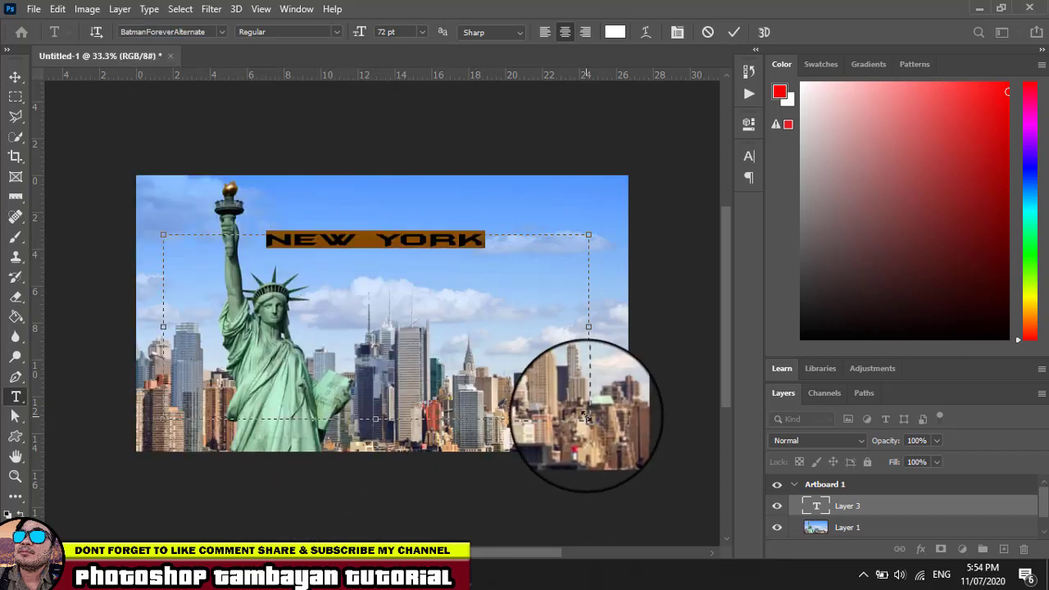
# - Scale the NEW YORK text to about 566.81 pt, spanning nearly the photo's full width
pyautogui.moveTo(589, 418)
pyautogui.mouseDown()
pyautogui.moveTo(438, 310)
pyautogui.moveTo(391, 255)
pyautogui.mouseUp()
pyautogui.click(15, 76)
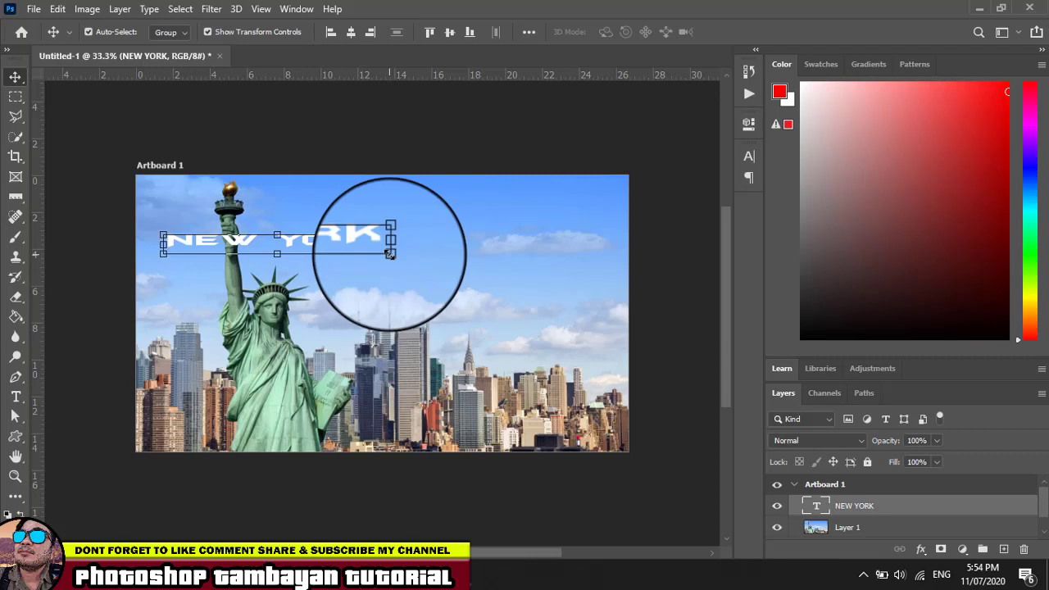
pyautogui.hotkey('ctrl', 't')
pyautogui.moveTo(391, 254); pyautogui.dragTo(644, 463)
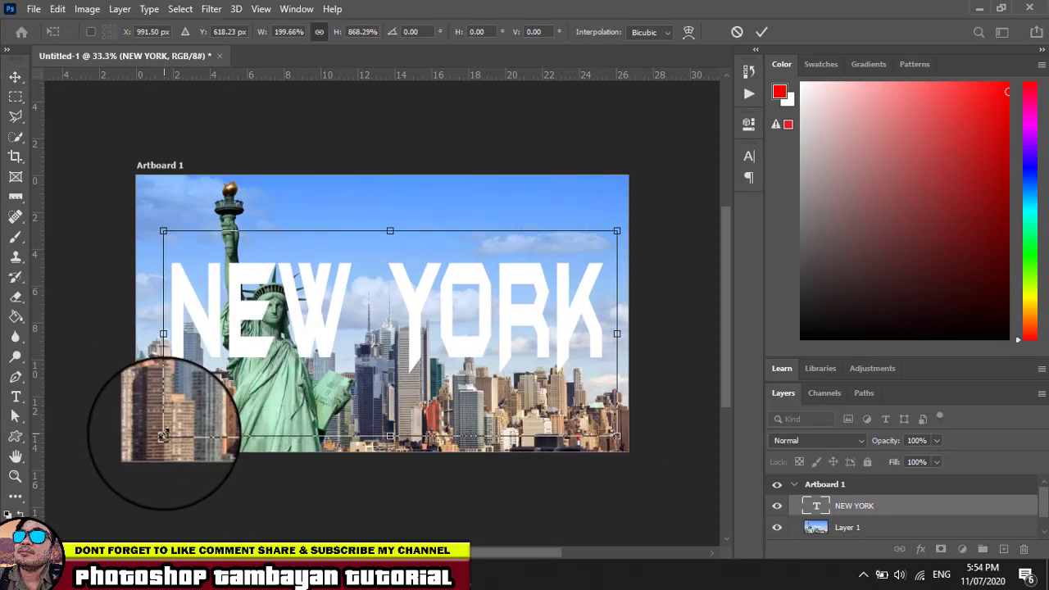
pyautogui.moveTo(163, 436); pyautogui.dragTo(136, 450)
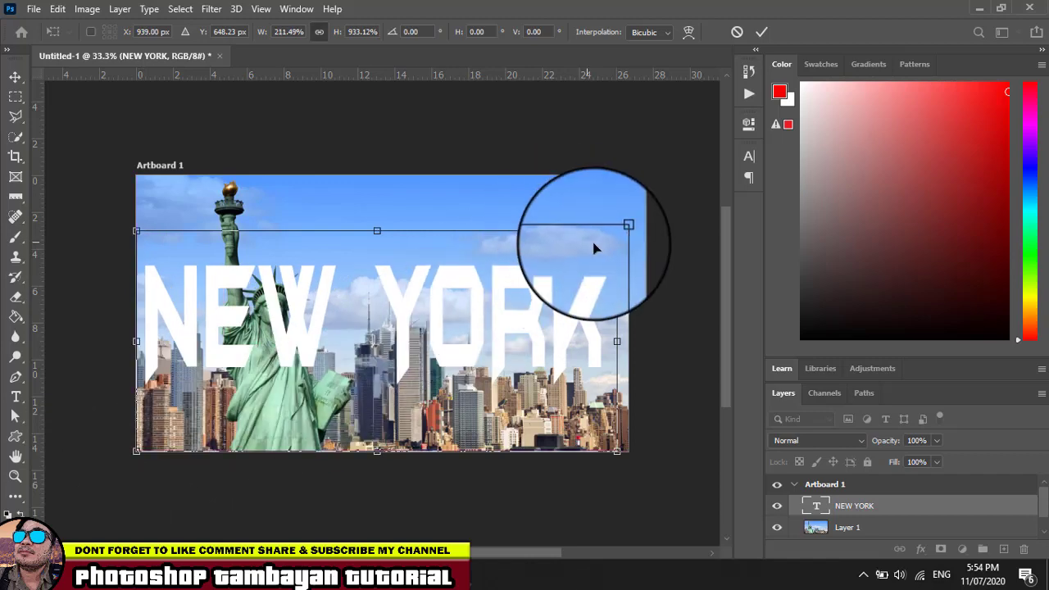
pyautogui.moveTo(617, 232); pyautogui.dragTo(627, 265)
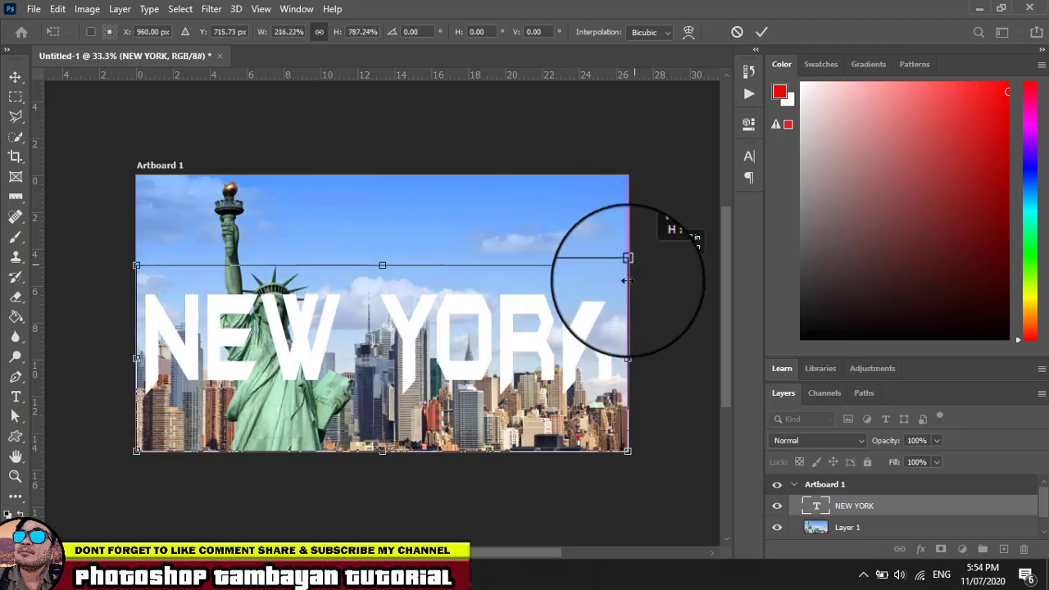
pyautogui.moveTo(533, 338); pyautogui.dragTo(538, 313)
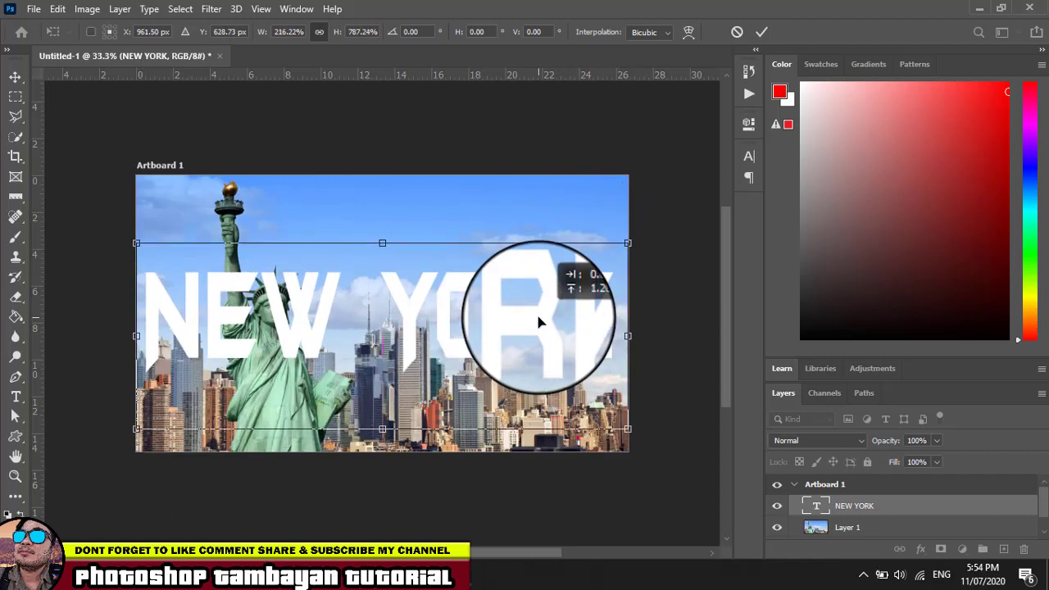
pyautogui.moveTo(585, 321); pyautogui.dragTo(591, 334)
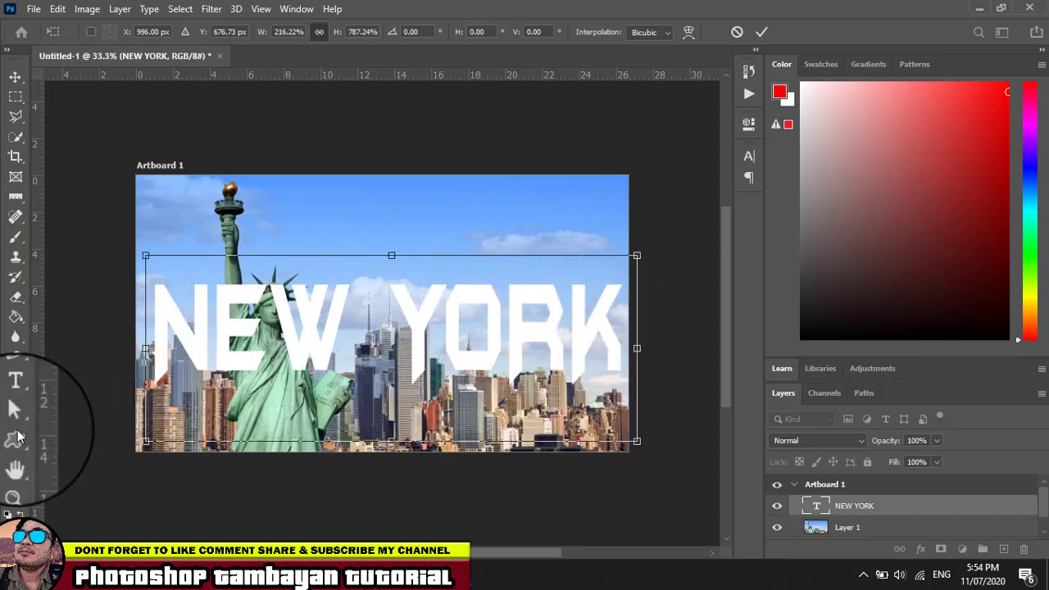
pyautogui.click(16, 397)
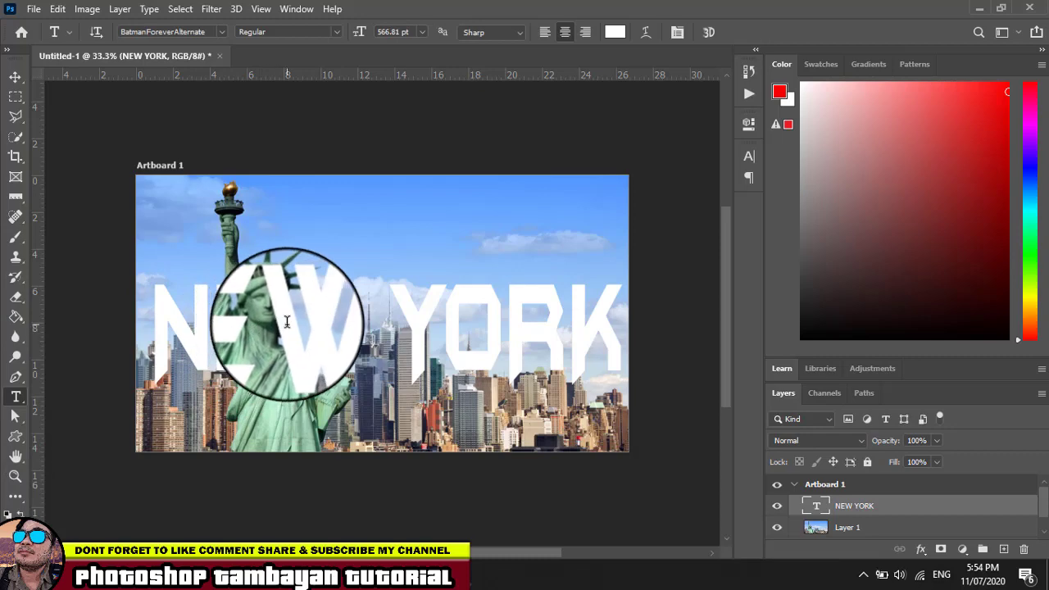
# - Change the text to NYC, fit its box, and scale it to about 212%
pyautogui.moveTo(230, 330); pyautogui.dragTo(703, 344)
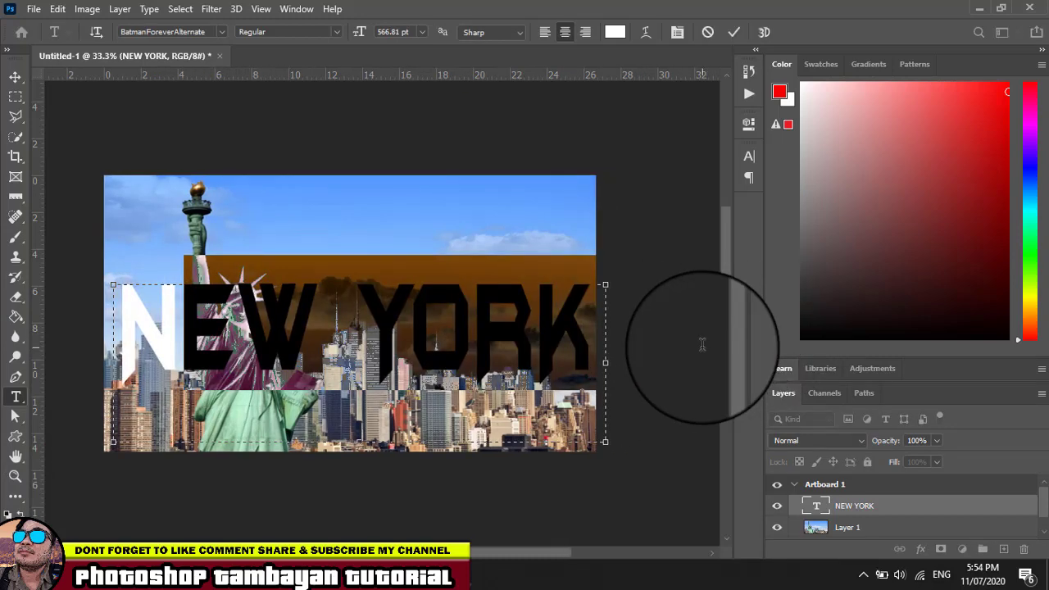
pyautogui.write('Y')
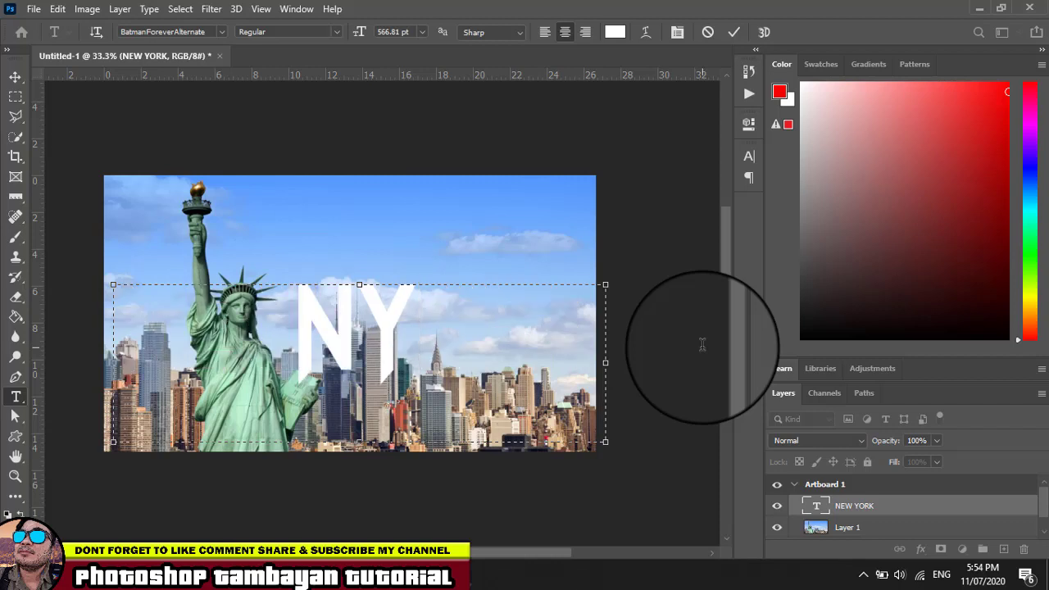
pyautogui.write('C')
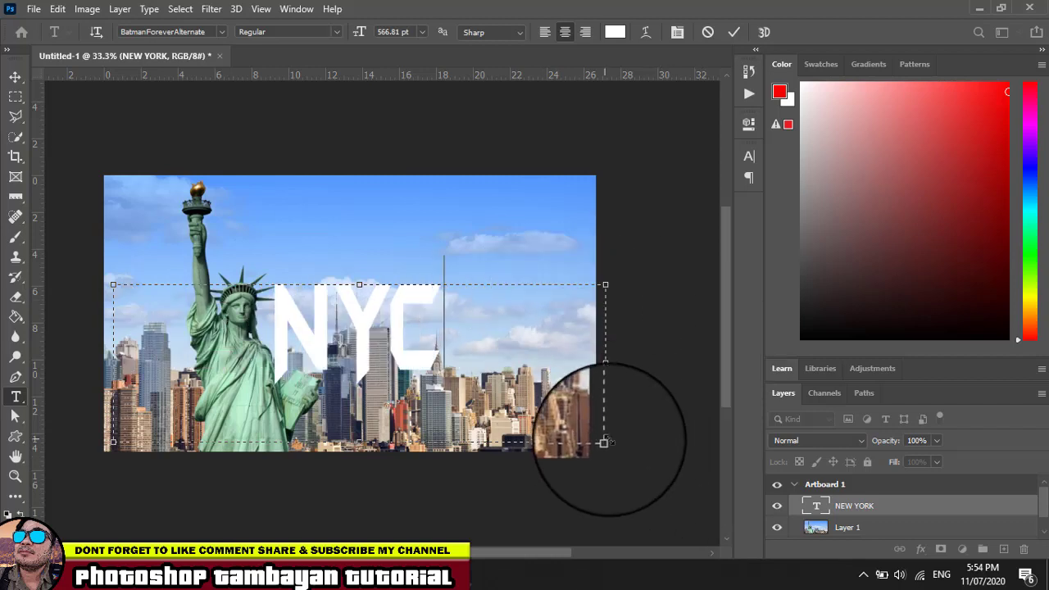
pyautogui.moveTo(604, 443); pyautogui.dragTo(312, 388)
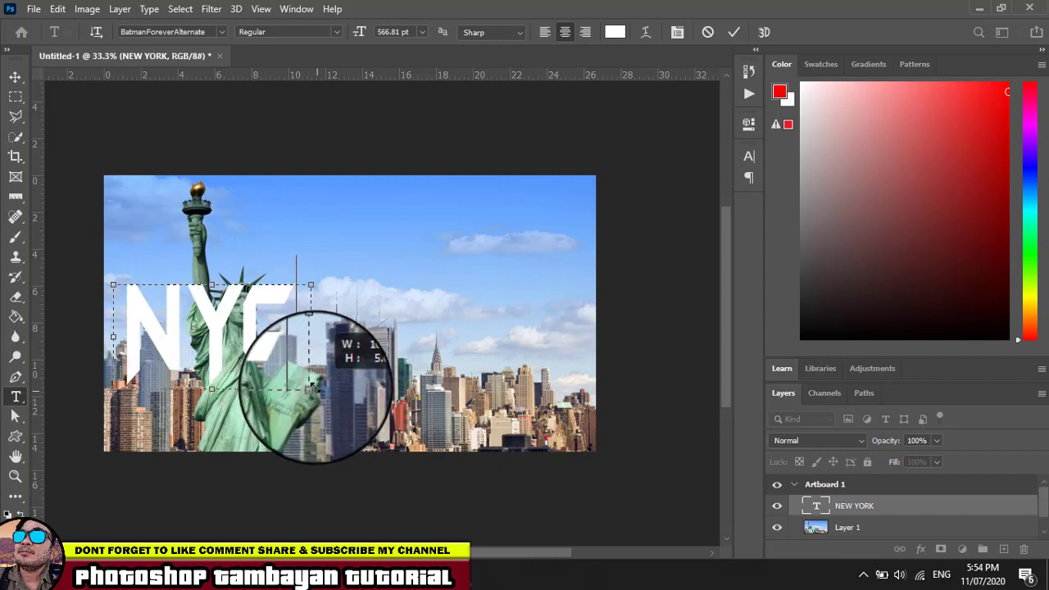
pyautogui.click(15, 76)
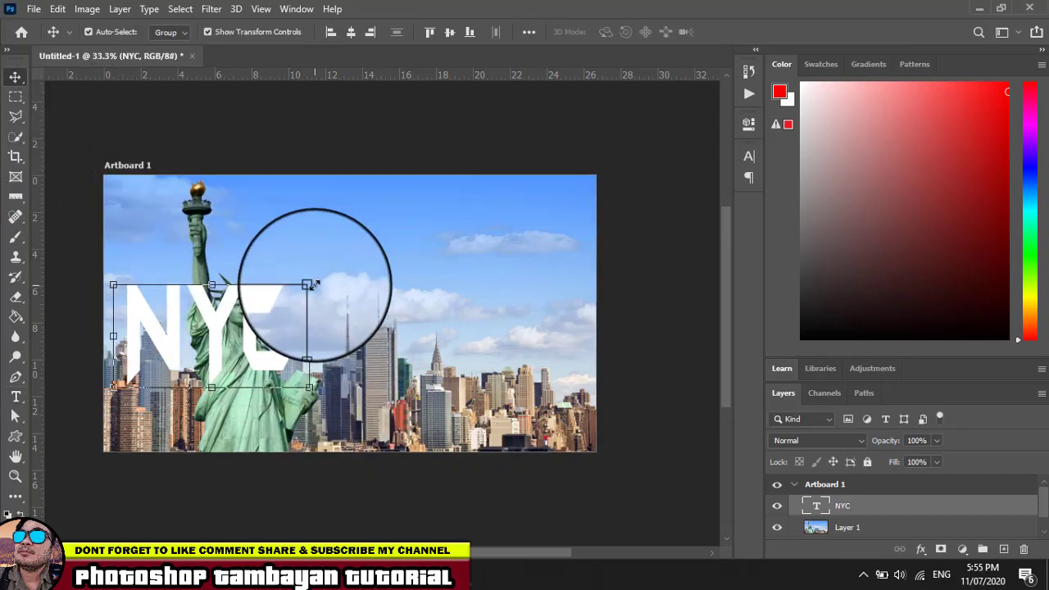
pyautogui.moveTo(312, 285)
pyautogui.mouseDown()
pyautogui.moveTo(525, 286)
pyautogui.moveTo(336, 331)
pyautogui.moveTo(373, 263)
pyautogui.moveTo(377, 316)
pyautogui.moveTo(359, 320)
pyautogui.mouseUp()
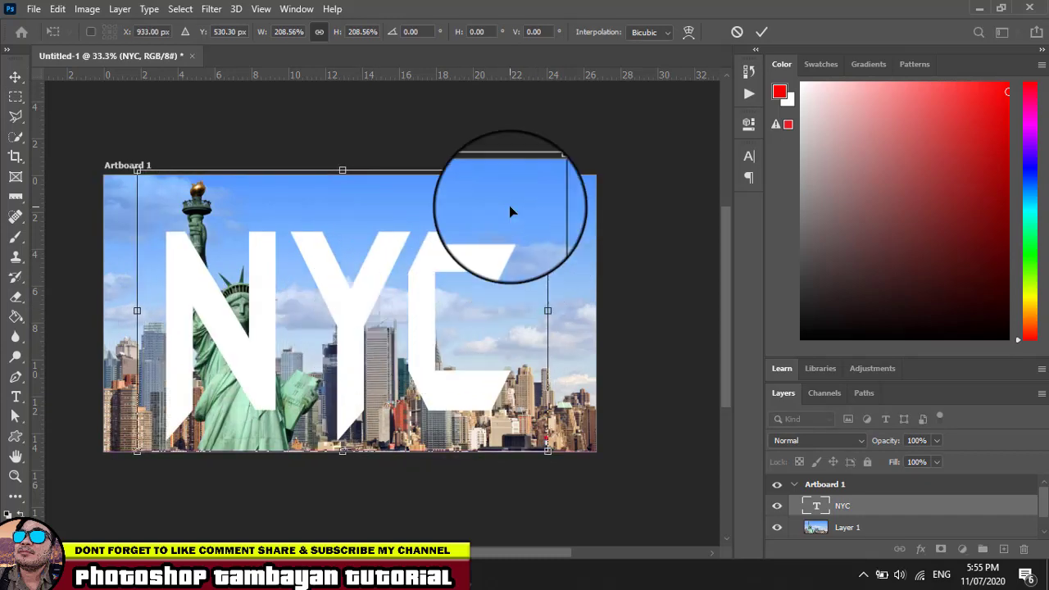
pyautogui.moveTo(548, 169)
pyautogui.mouseDown()
pyautogui.moveTo(565, 178)
pyautogui.moveTo(568, 169)
pyautogui.mouseUp()
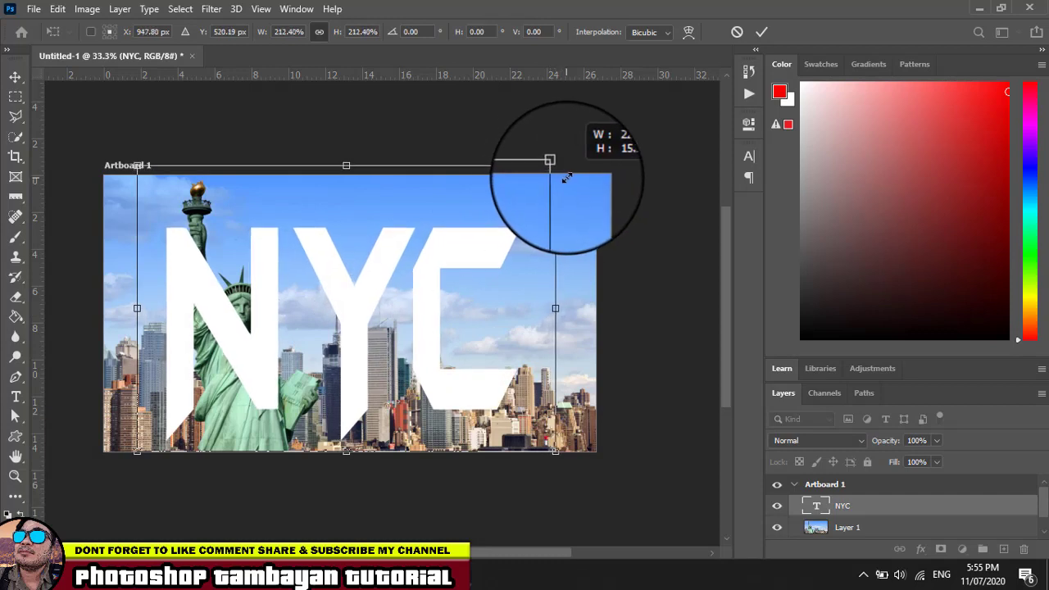
# - Apply the NYC enlargement and move the NYC layer below the city photo layer
pyautogui.click(15, 76)
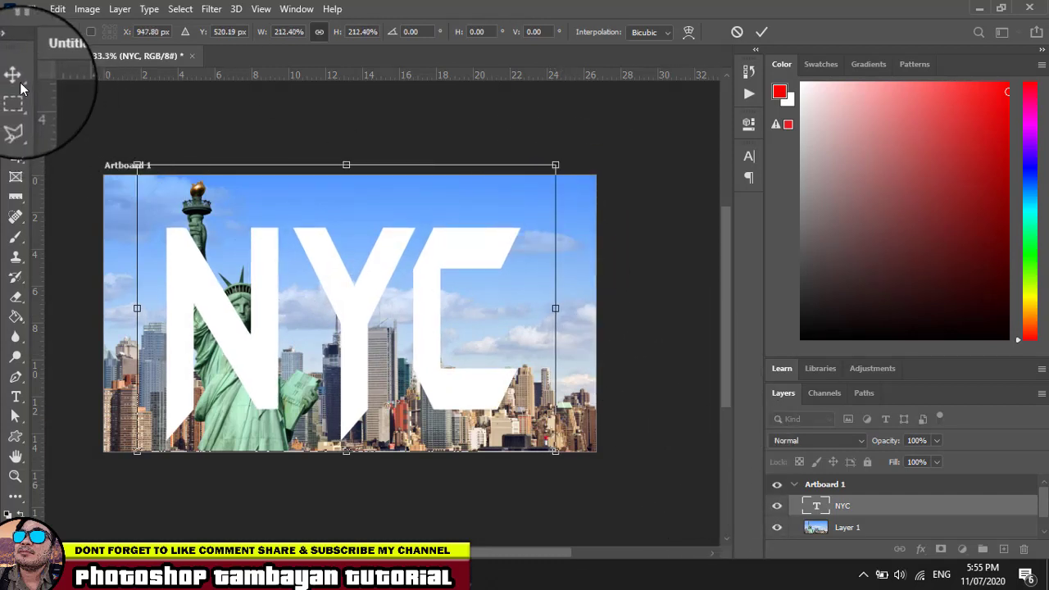
pyautogui.click(581, 339)
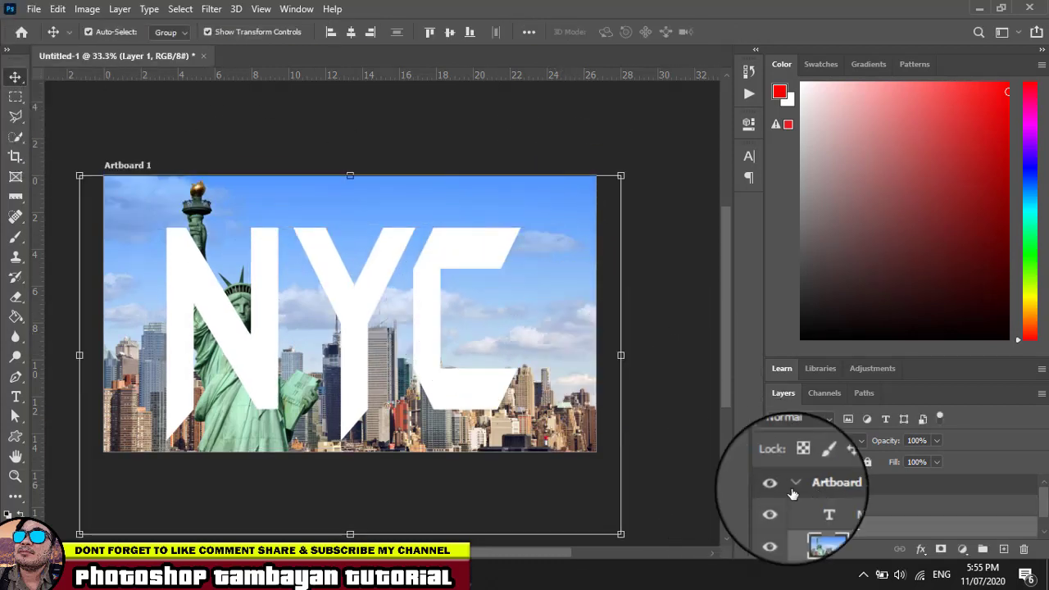
pyautogui.click(851, 509)
pyautogui.scroll(-1, 855, 513)
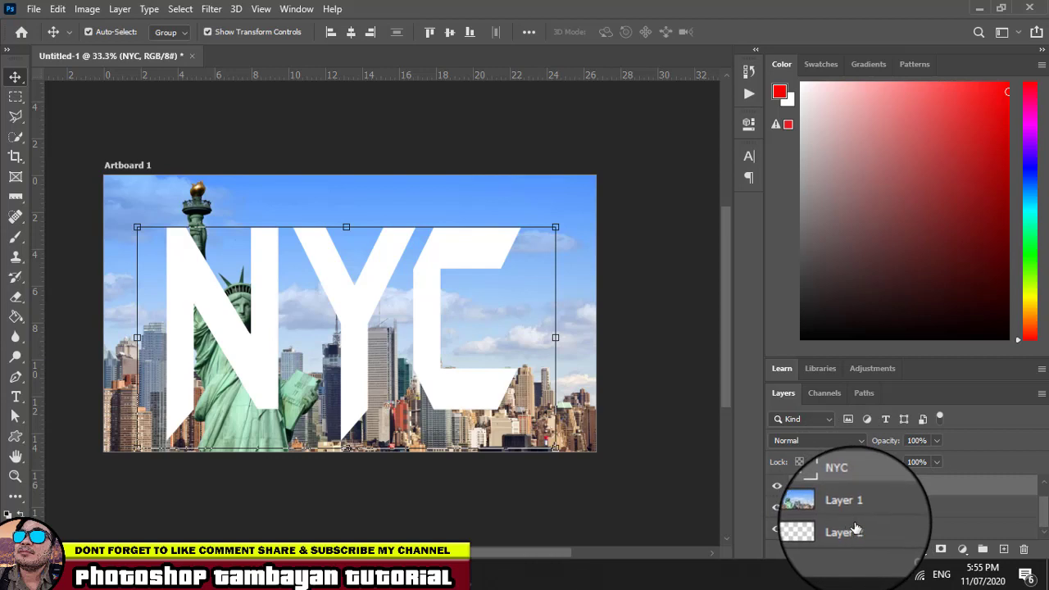
pyautogui.moveTo(865, 487); pyautogui.dragTo(871, 525)
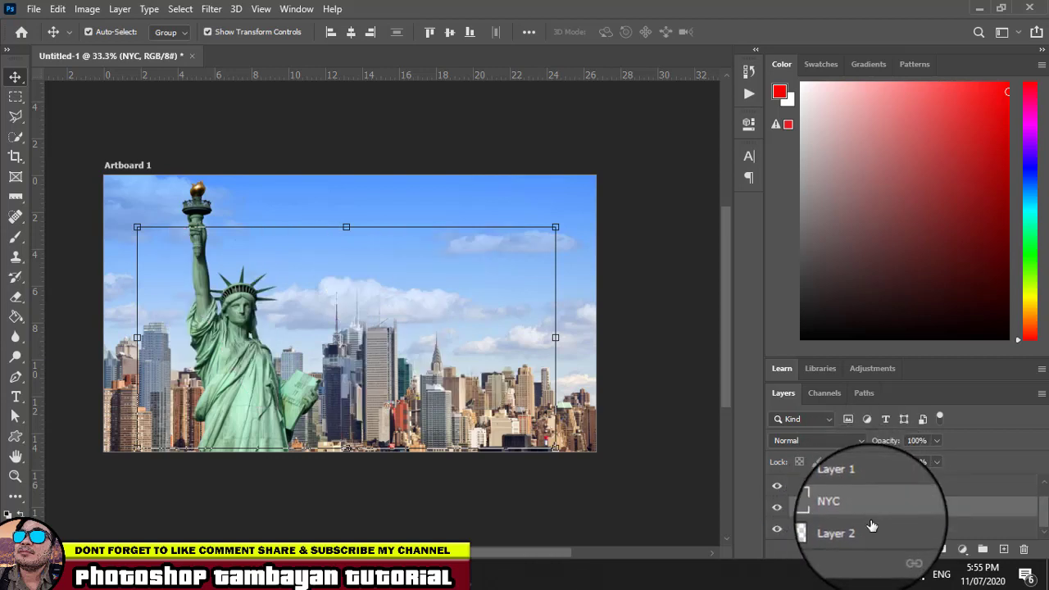
# - Clip the city photo into the NYC letters and reposition it inside them
pyautogui.click(869, 488)
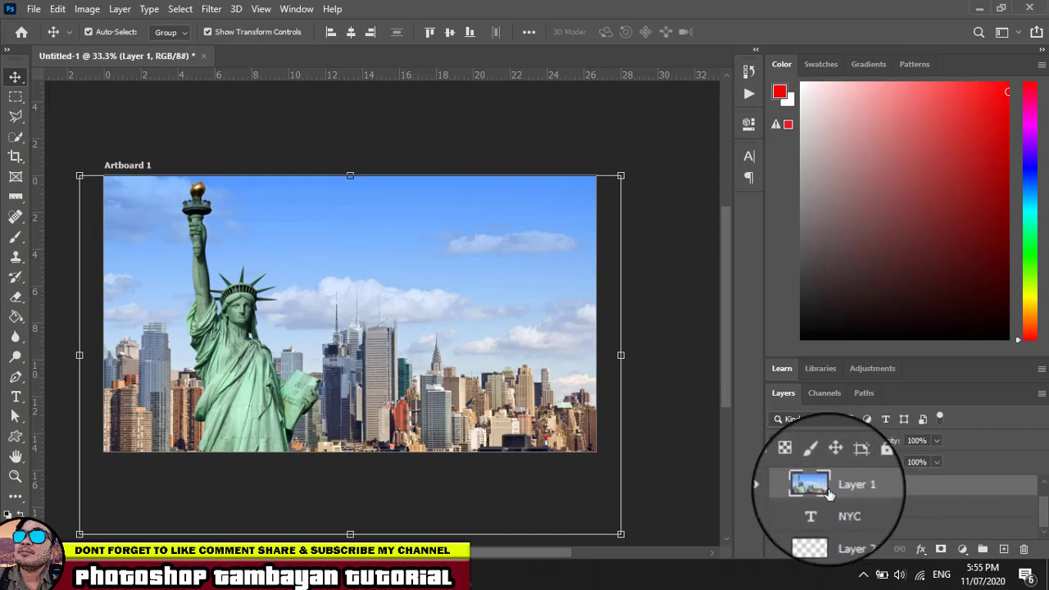
pyautogui.rightClick(879, 490)
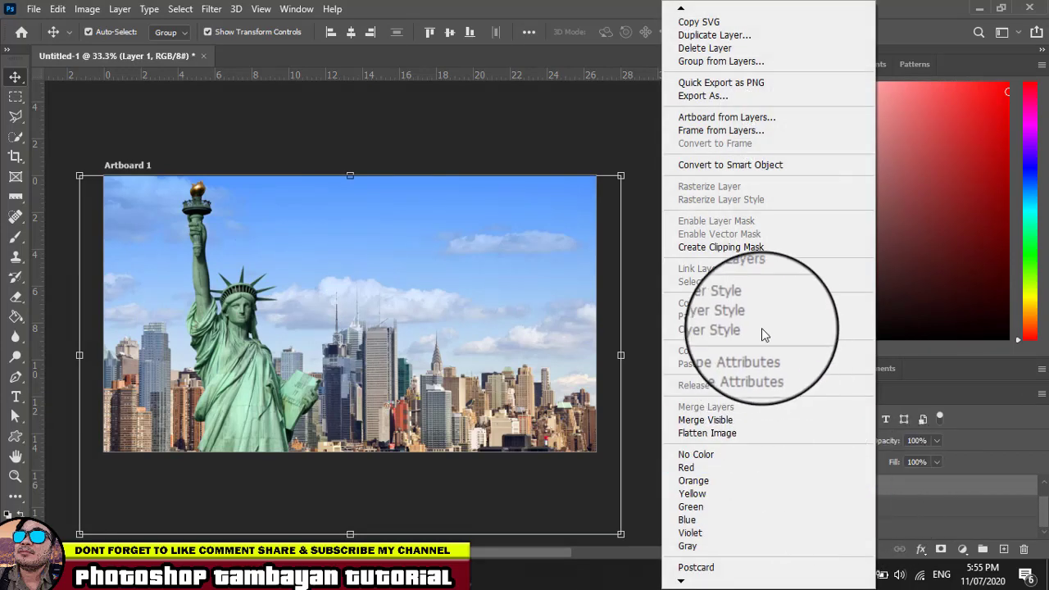
pyautogui.click(756, 249)
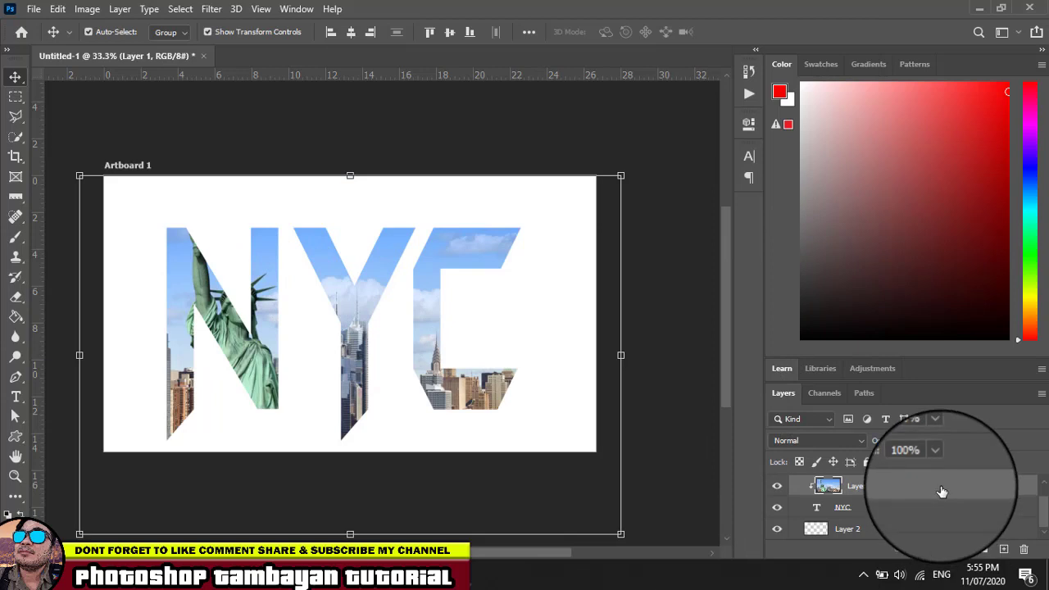
pyautogui.moveTo(353, 293); pyautogui.dragTo(365, 304)
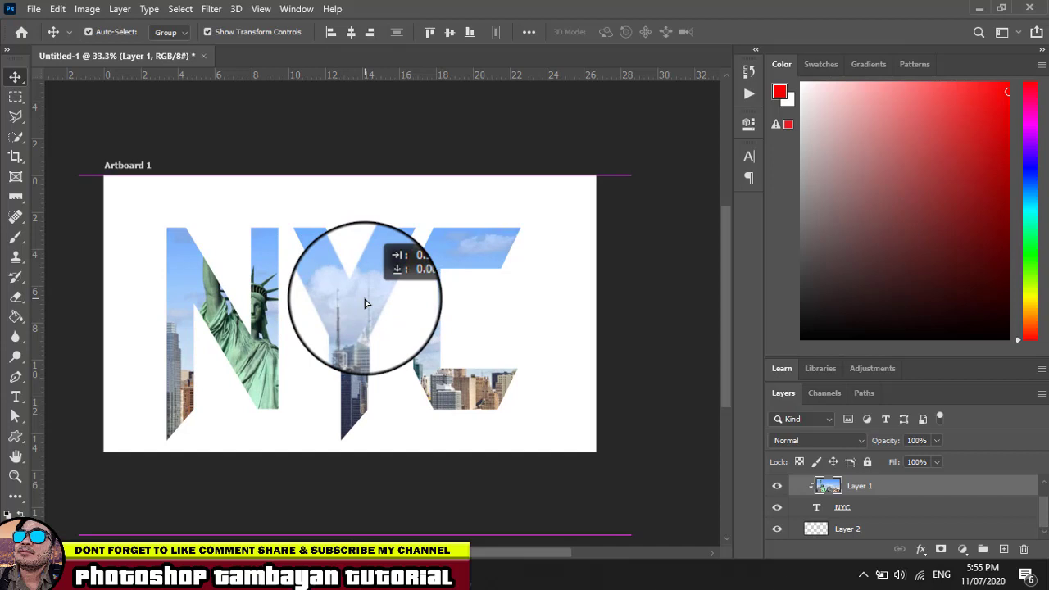
# - Nudge the photo slightly right, then release its clipping mask to show the full skyline
pyautogui.moveTo(364, 304); pyautogui.dragTo(364, 305)
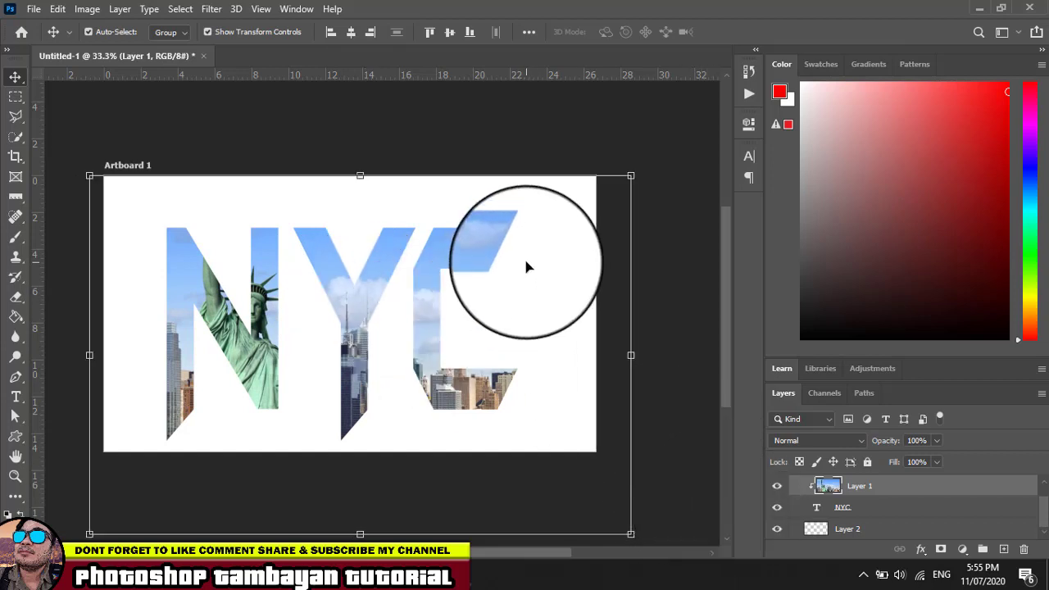
pyautogui.rightClick(897, 486)
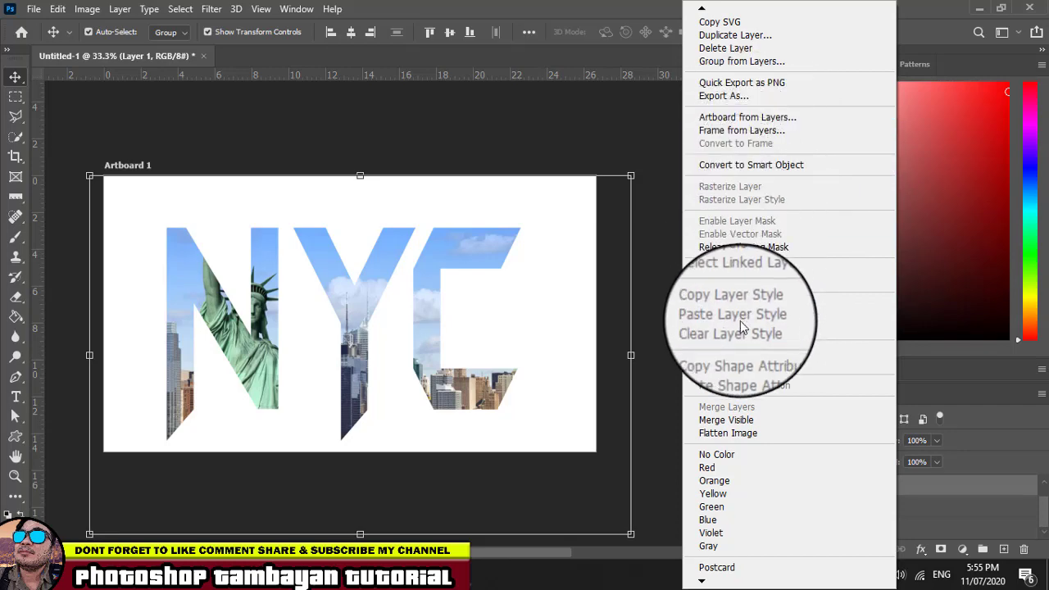
pyautogui.click(764, 247)
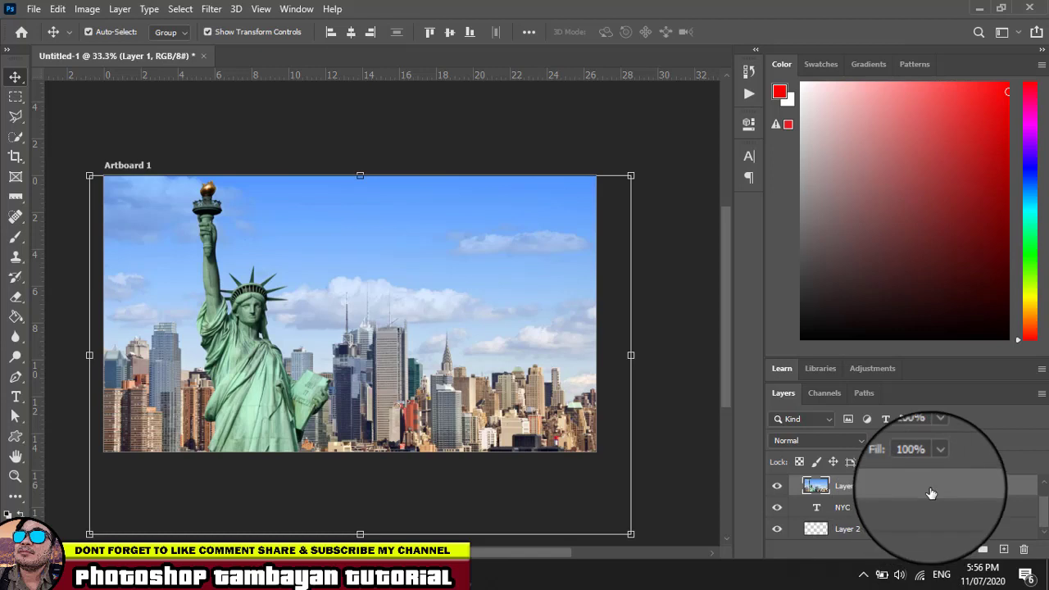
pyautogui.moveTo(933, 495); pyautogui.dragTo(932, 492)
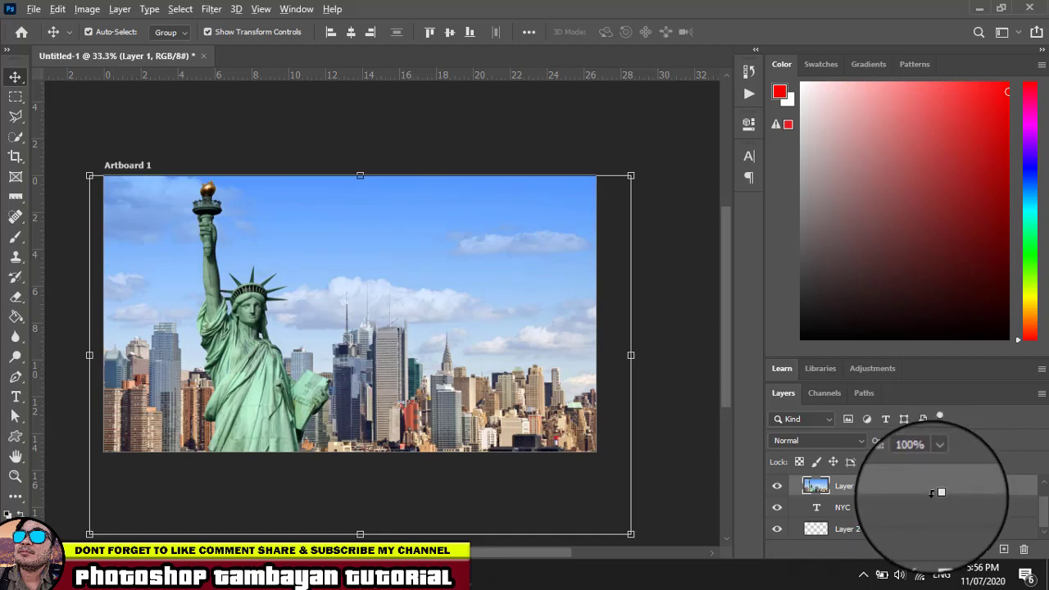
# - Re-clip the photo into NYC and add a deep-blue Solid Color fill behind it
pyautogui.keyDown('alt'); pyautogui.click(932, 493); pyautogui.keyUp('alt')
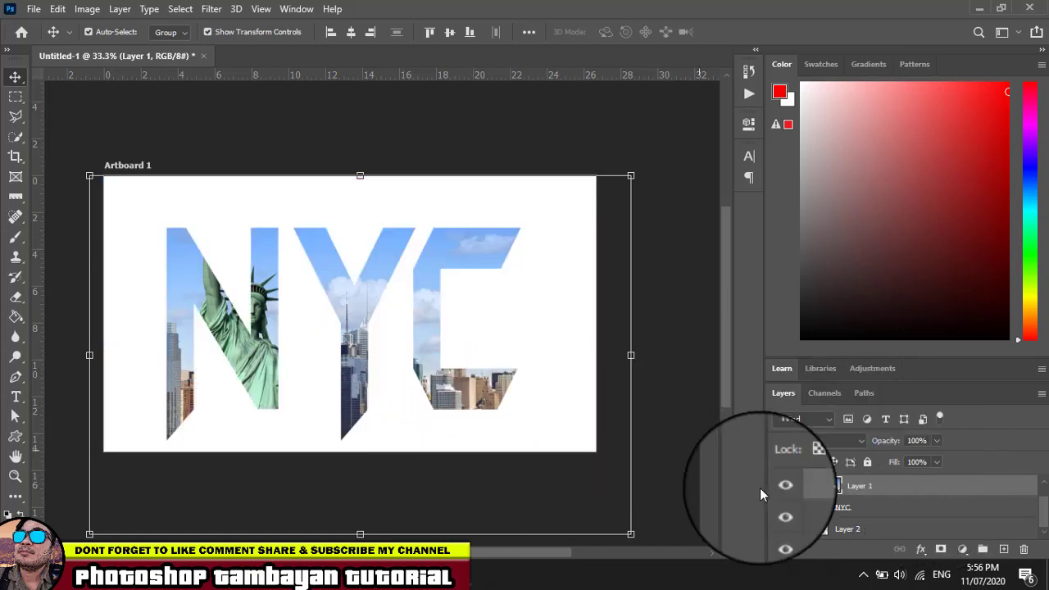
pyautogui.click(882, 532)
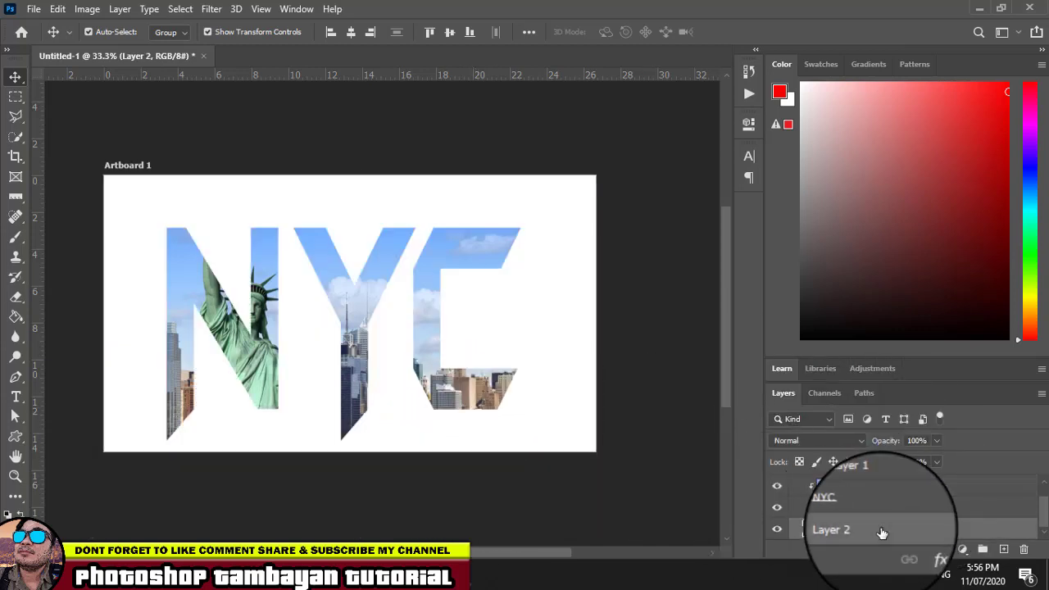
pyautogui.click(962, 550)
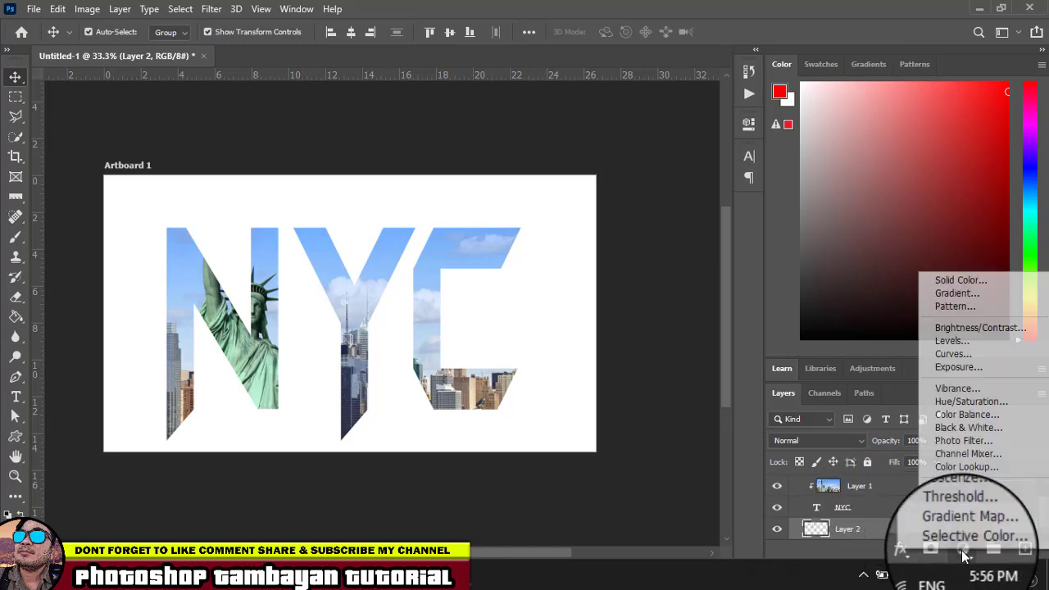
pyautogui.click(961, 279)
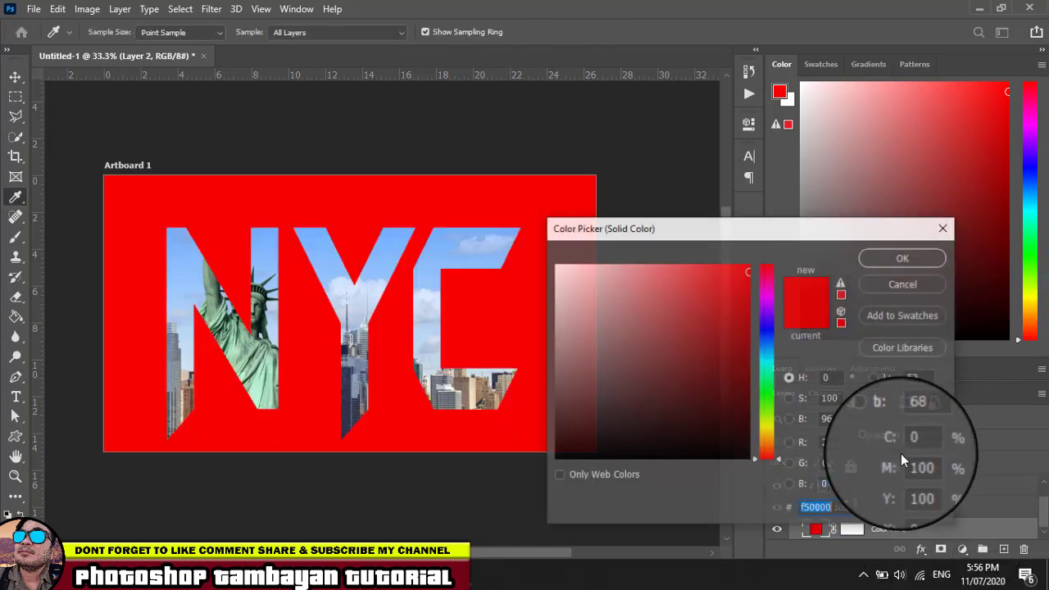
pyautogui.click(762, 323)
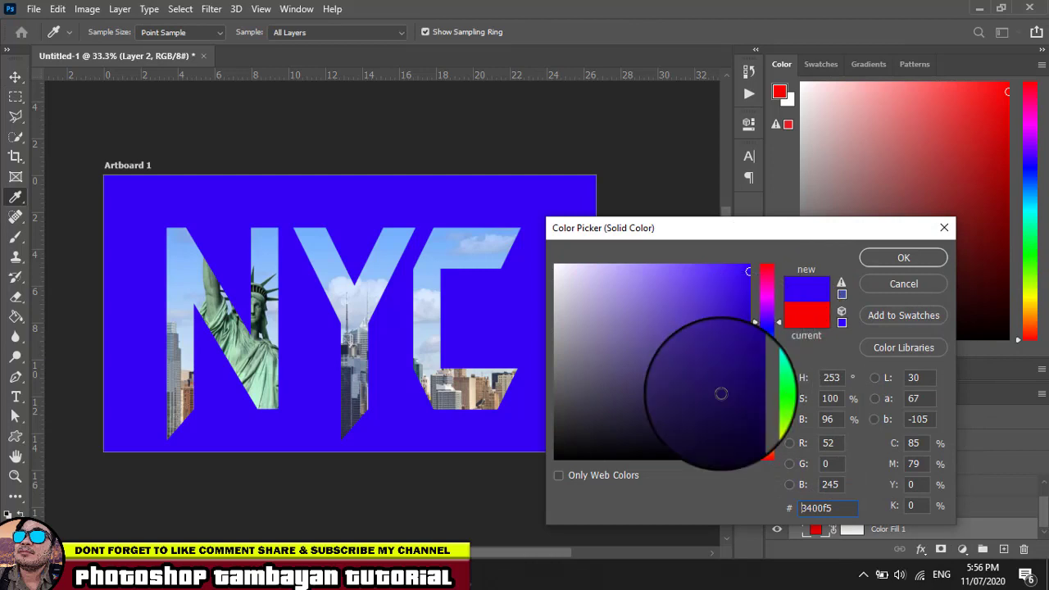
pyautogui.click(735, 384)
pyautogui.moveTo(735, 384); pyautogui.dragTo(736, 321)
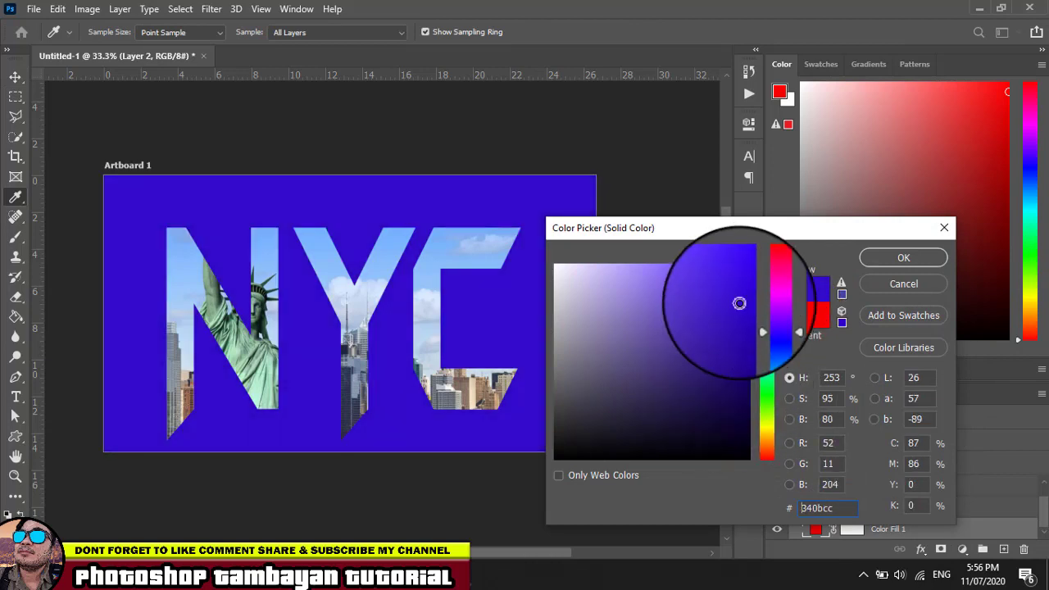
pyautogui.click(895, 259)
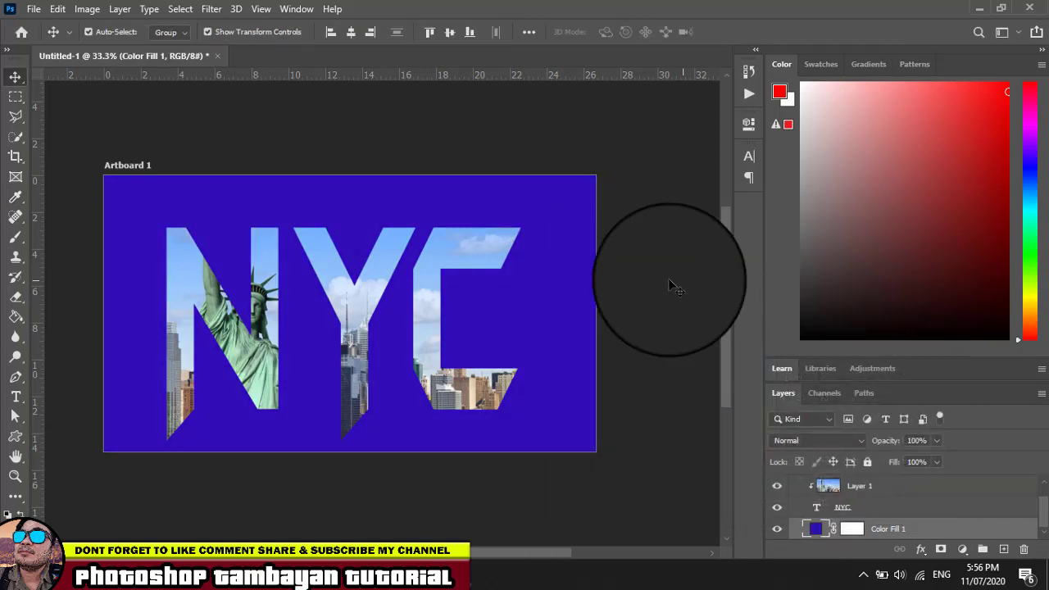
pyautogui.click(924, 496)
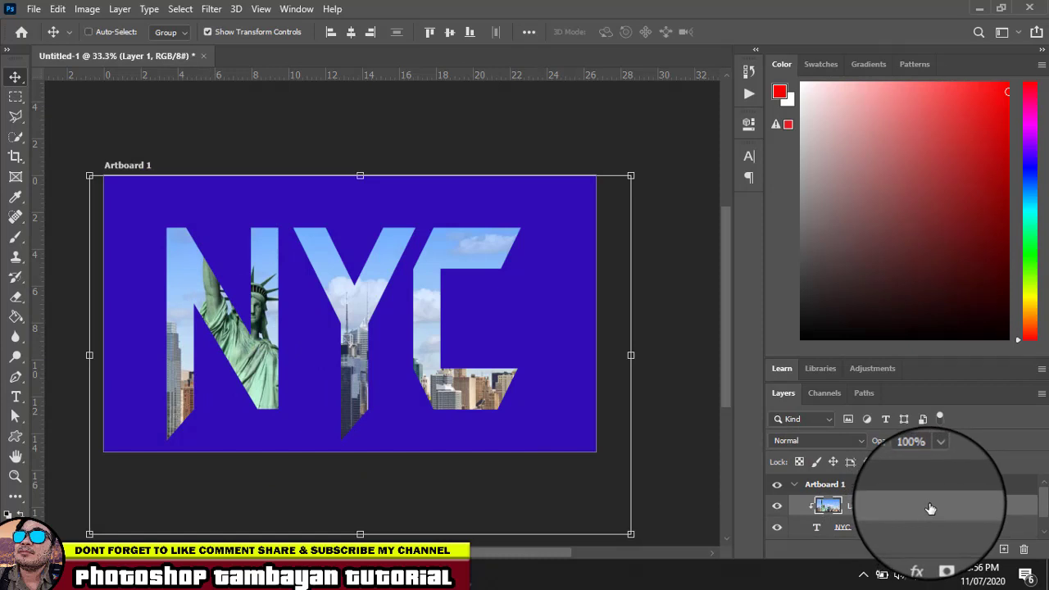
# - Duplicate the city photo layer as Layer 1 copy with Ctrl+J
pyautogui.hotkey('ctrl', 'j')
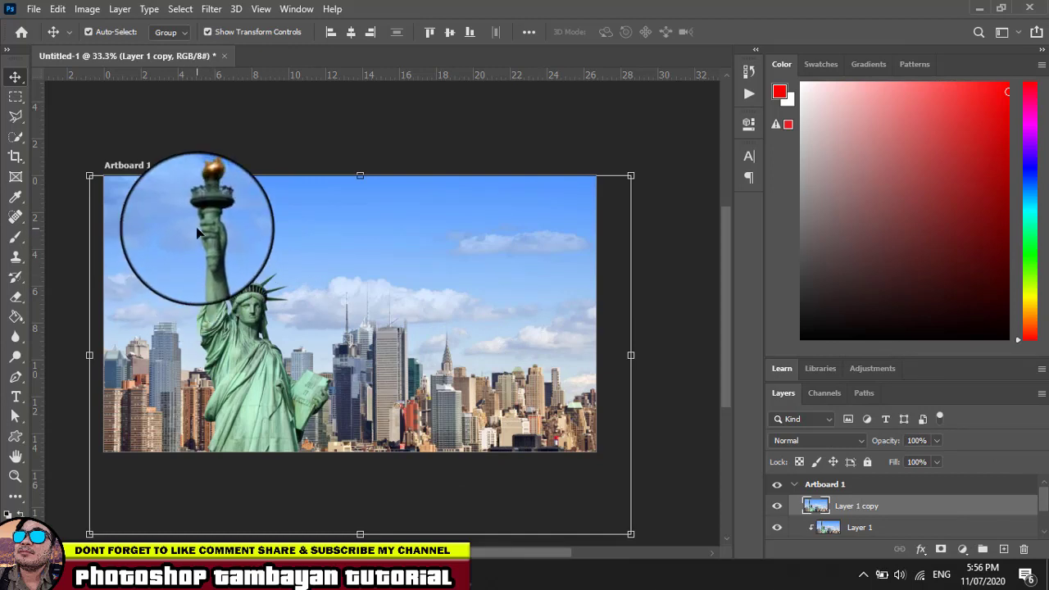
pyautogui.scroll(1, 196, 234)
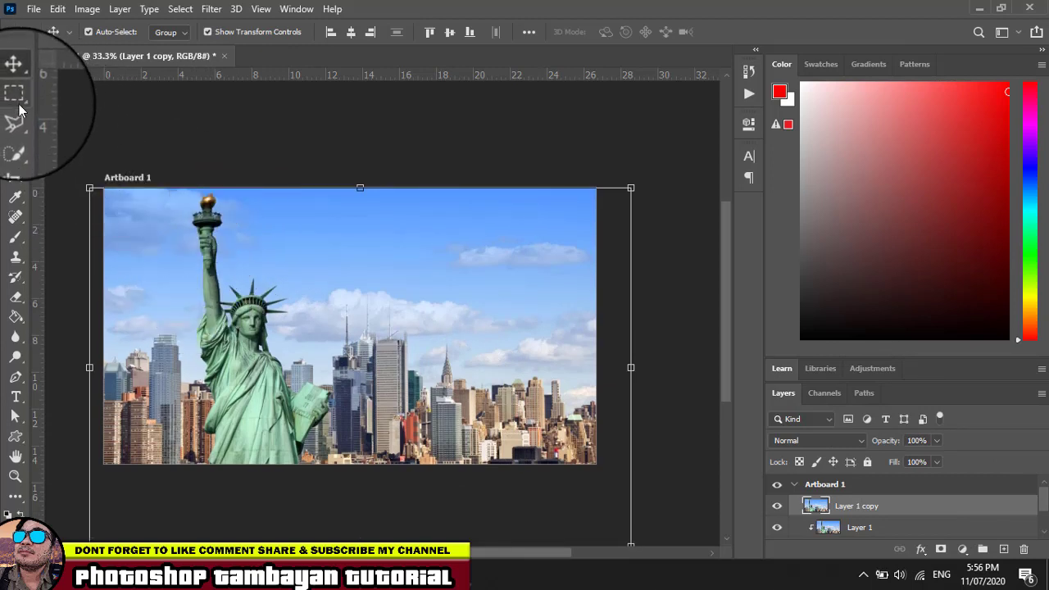
# - With the Quick Selection tool, paint a selection over the statue's torch and raised arm
pyautogui.click(18, 141)
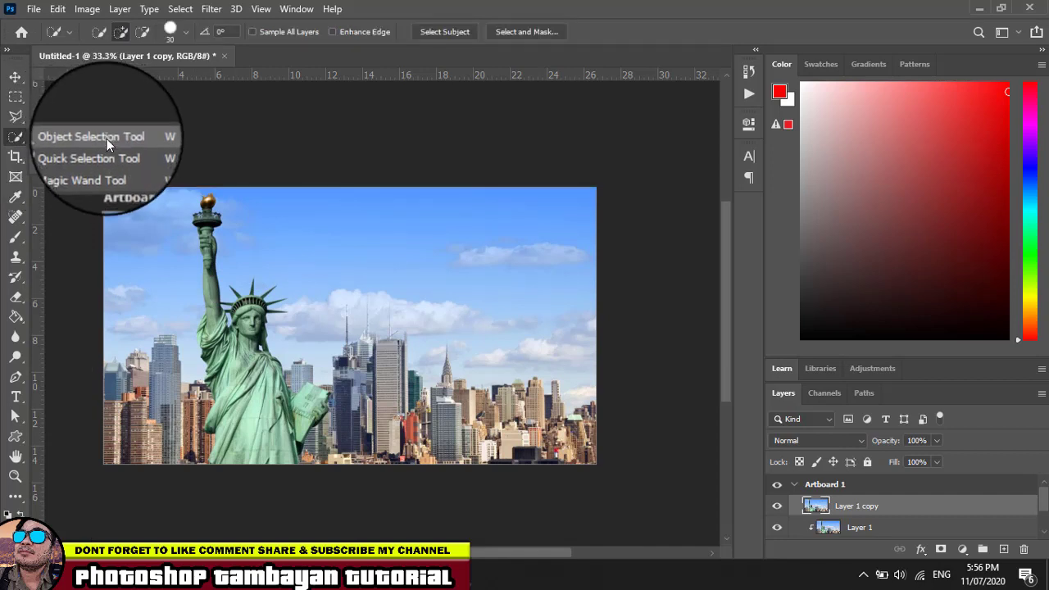
pyautogui.click(101, 154)
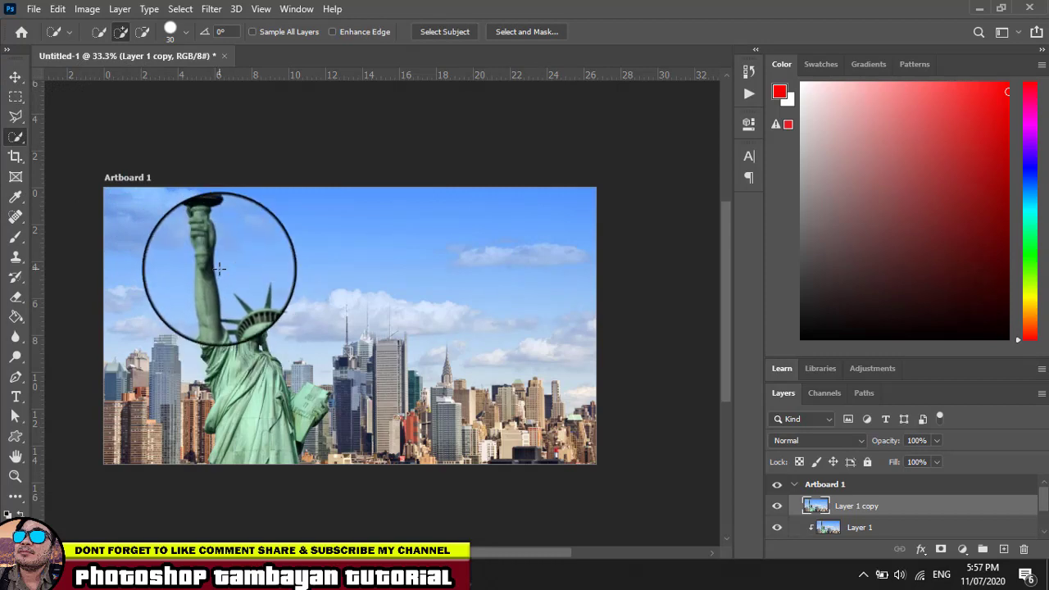
pyautogui.scroll(2, 206, 245)
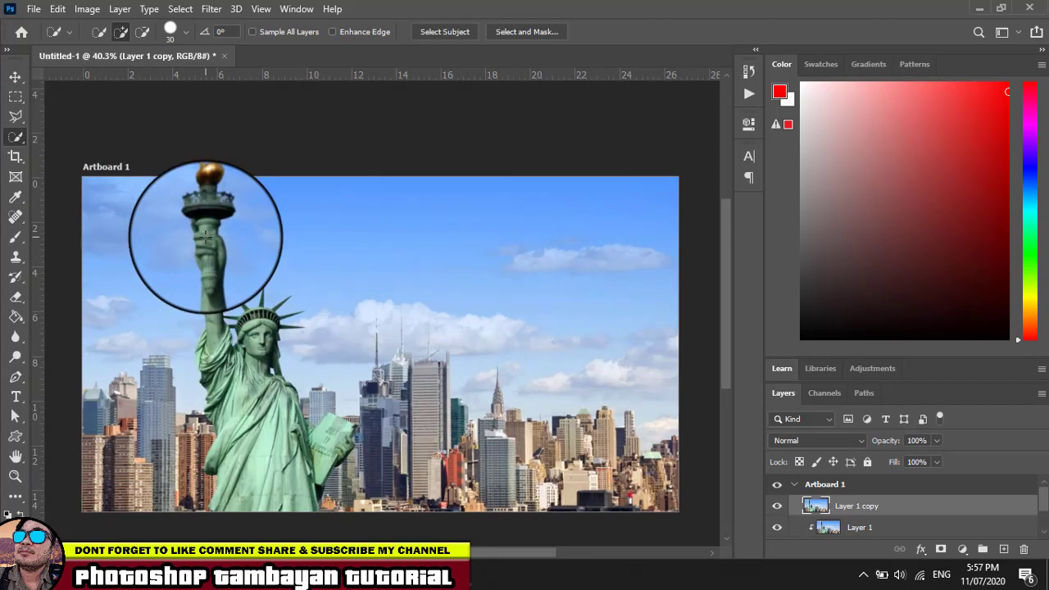
pyautogui.scroll(2, 206, 242)
pyautogui.scroll(3, 204, 237)
pyautogui.scroll(1, 201, 225)
pyautogui.scroll(1, 205, 205)
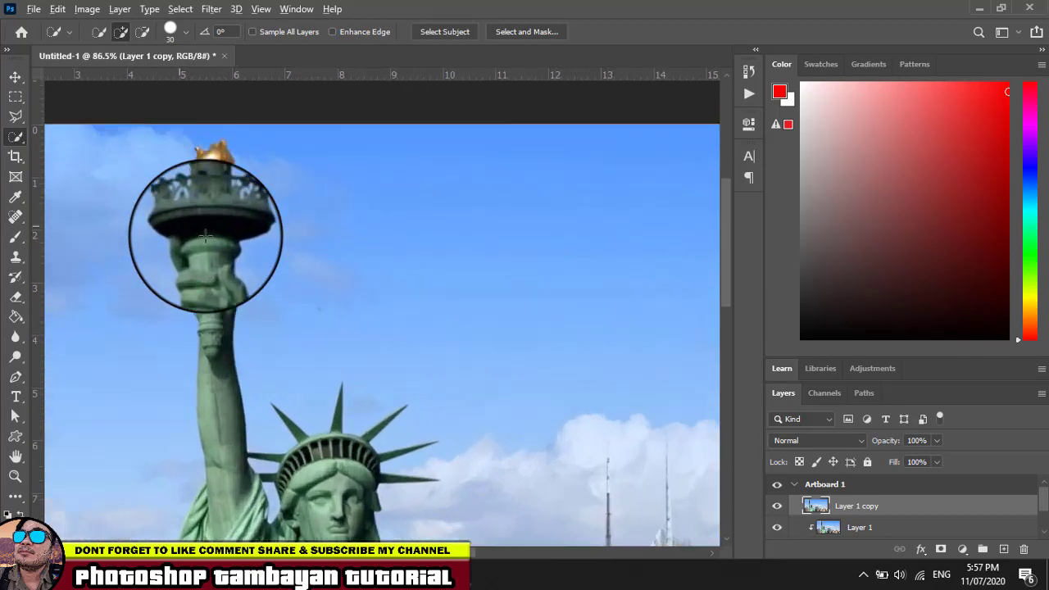
pyautogui.scroll(1, 209, 189)
pyautogui.scroll(-1, 212, 171)
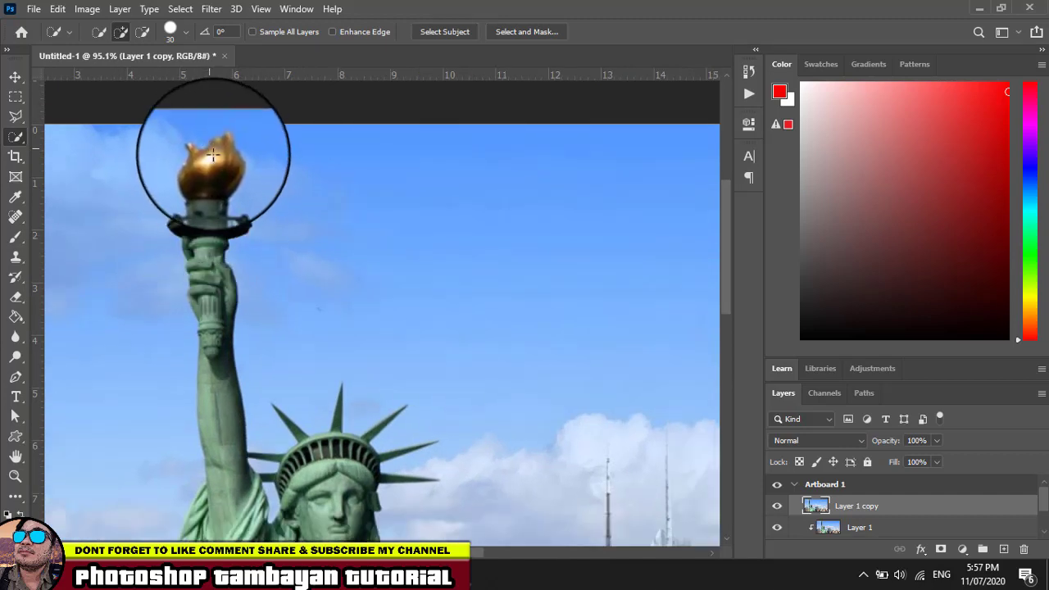
pyautogui.moveTo(212, 170)
pyautogui.mouseDown()
pyautogui.moveTo(230, 224)
pyautogui.moveTo(227, 386)
pyautogui.moveTo(211, 403)
pyautogui.moveTo(219, 471)
pyautogui.mouseUp()
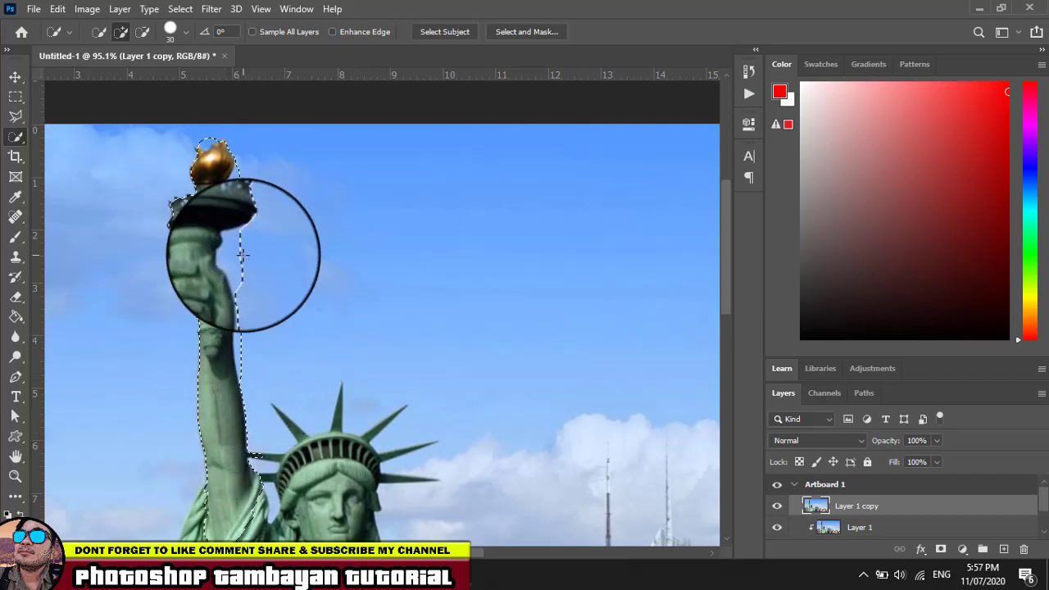
# - Trim sky from the selection along the torch edge and around the statue's hand
pyautogui.scroll(3, 243, 257)
pyautogui.scroll(3, 244, 260)
pyautogui.scroll(2, 246, 265)
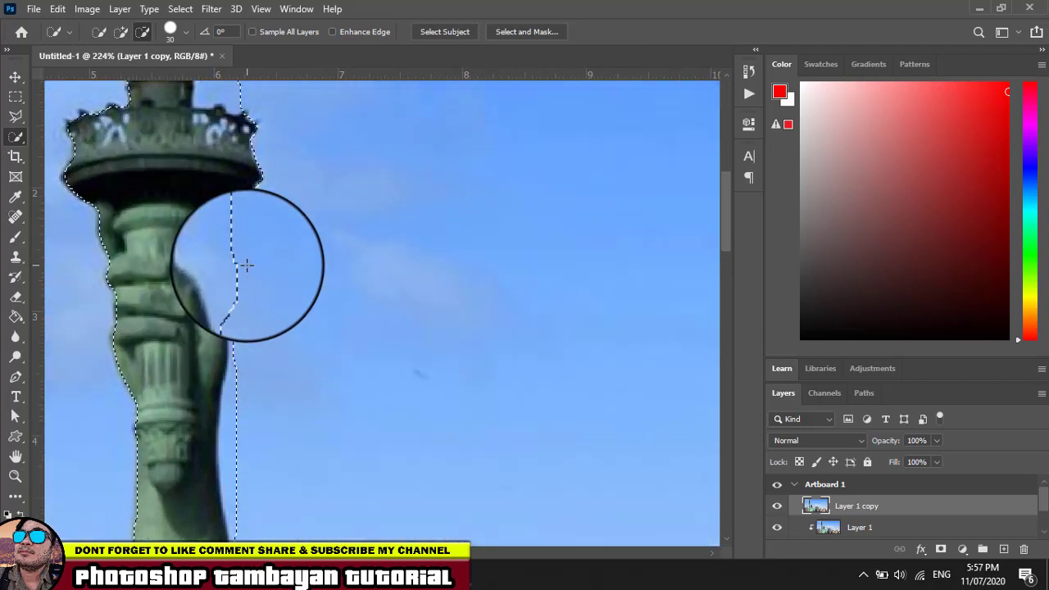
pyautogui.scroll(-1, 246, 265)
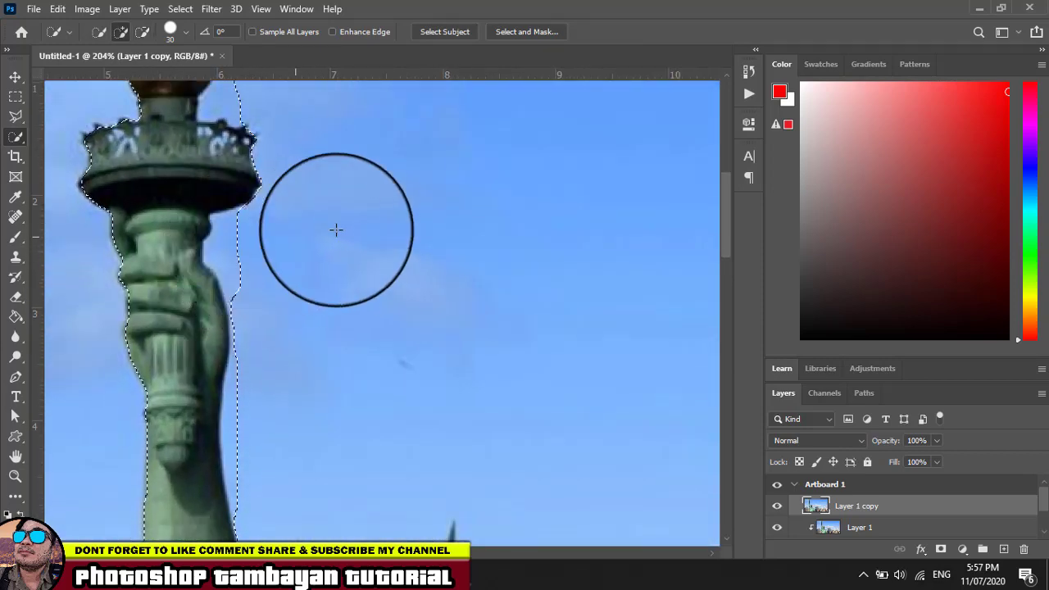
pyautogui.moveTo(227, 223); pyautogui.dragTo(246, 222)
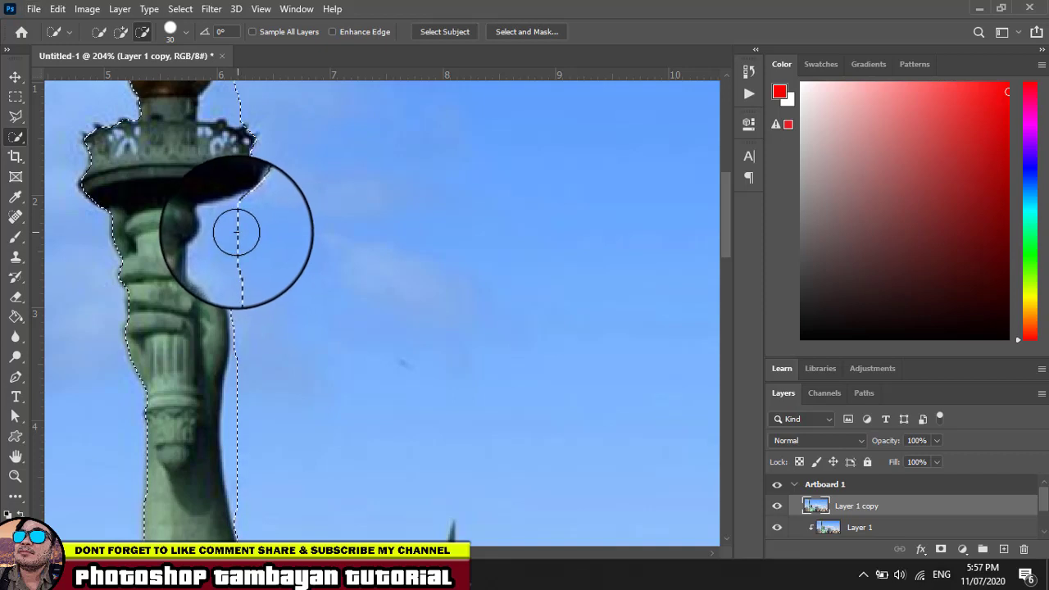
pyautogui.moveTo(237, 232); pyautogui.dragTo(225, 268)
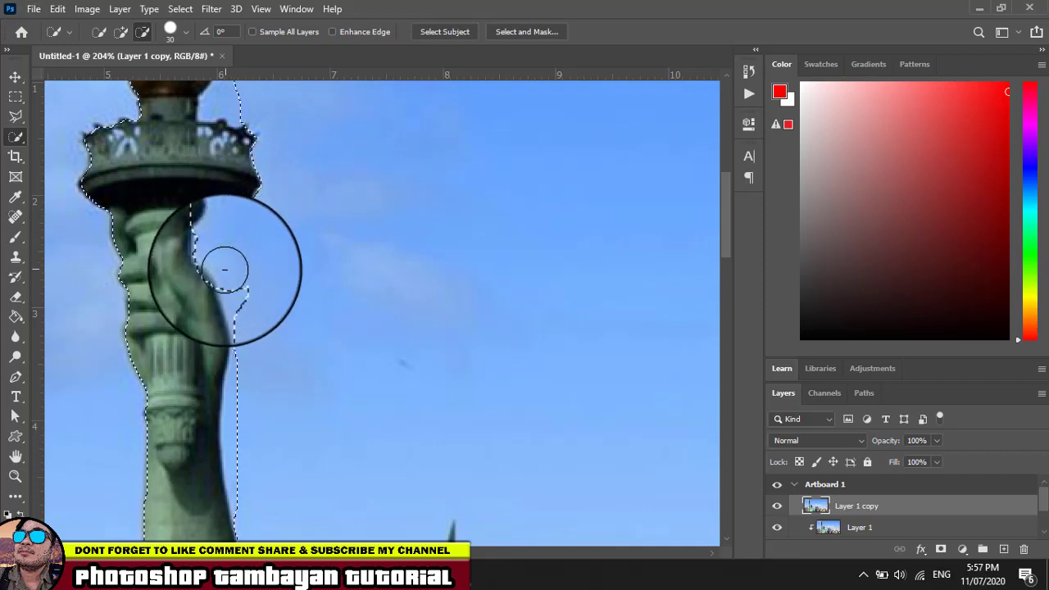
pyautogui.moveTo(222, 251); pyautogui.dragTo(189, 232)
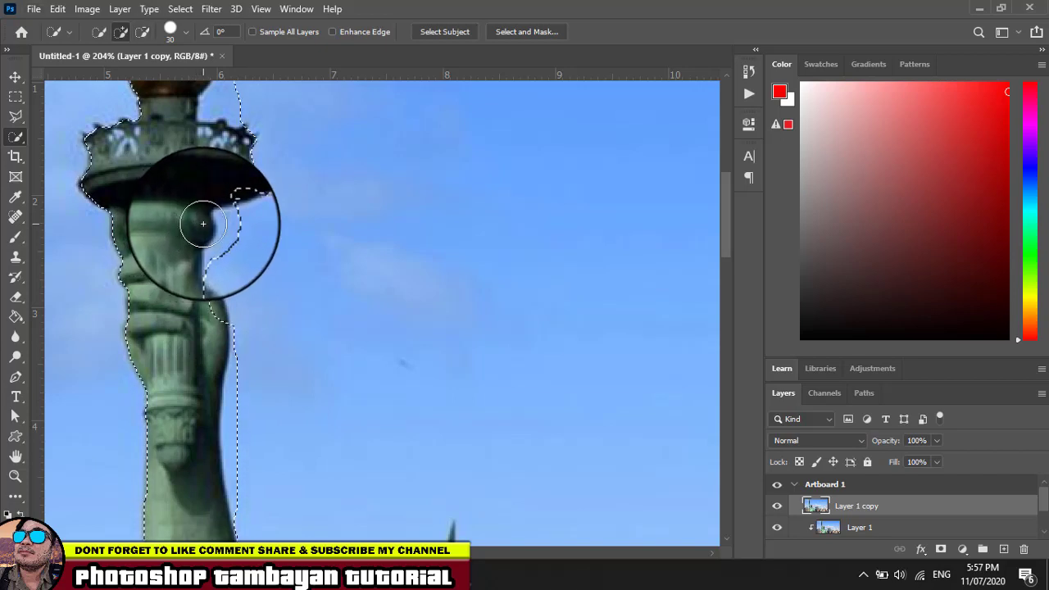
# - Reduce the brush to 20 px and refine the selection along the arm and torch flame
pyautogui.click(183, 33)
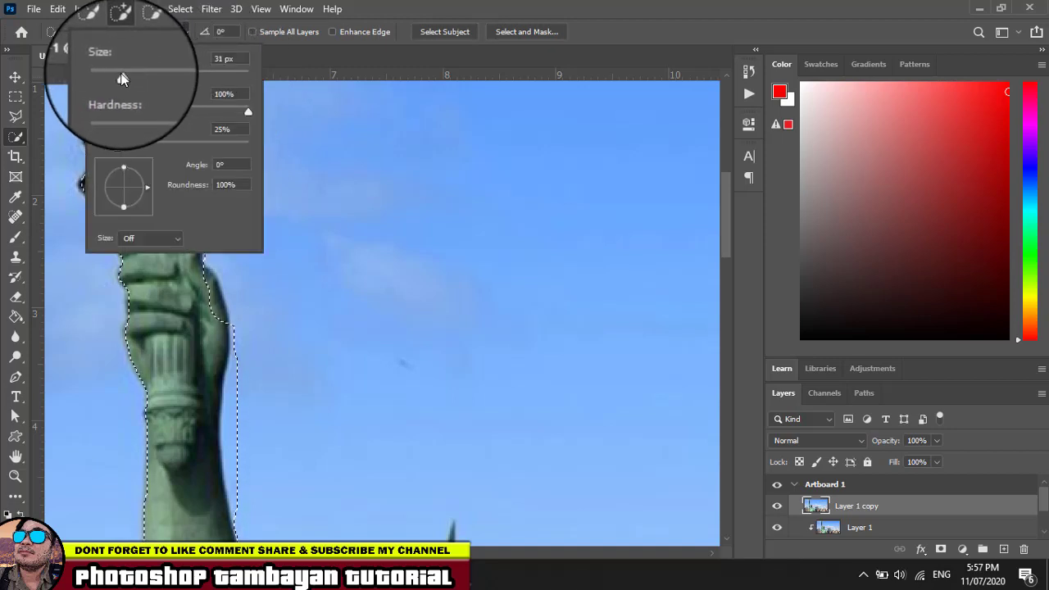
pyautogui.moveTo(121, 74); pyautogui.dragTo(114, 74)
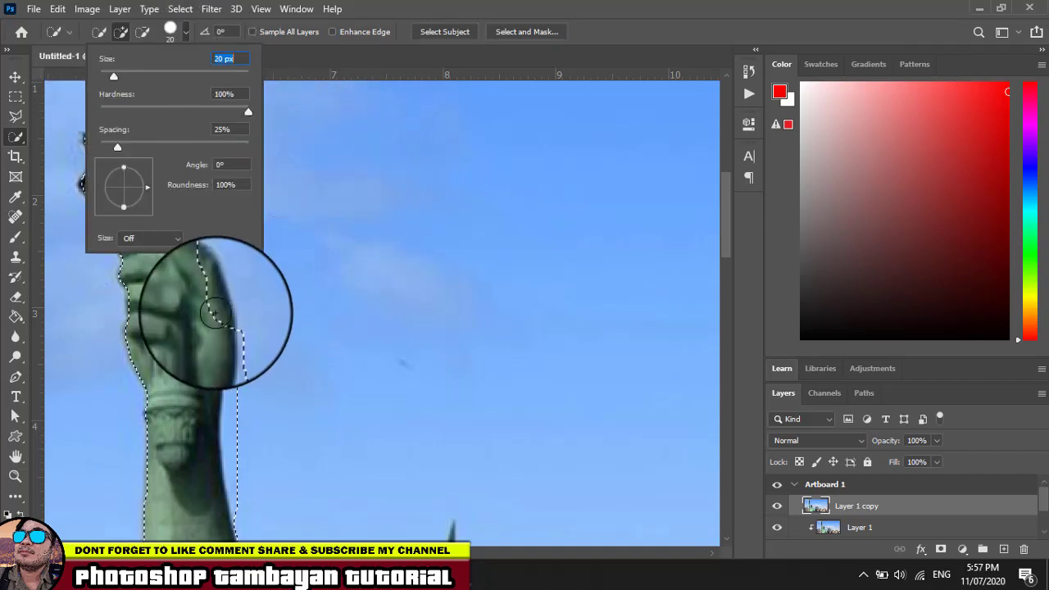
pyautogui.click(238, 344)
pyautogui.moveTo(241, 379)
pyautogui.mouseDown()
pyautogui.moveTo(268, 396)
pyautogui.moveTo(246, 375)
pyautogui.moveTo(232, 476)
pyautogui.mouseUp()
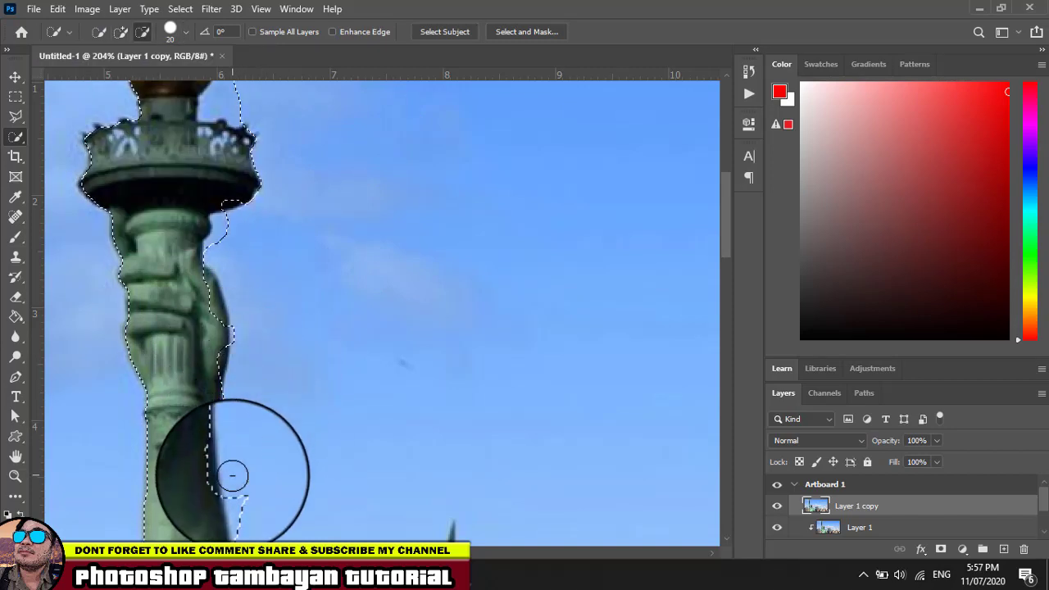
pyautogui.scroll(1, 237, 319)
pyautogui.scroll(1, 236, 307)
pyautogui.scroll(2, 239, 246)
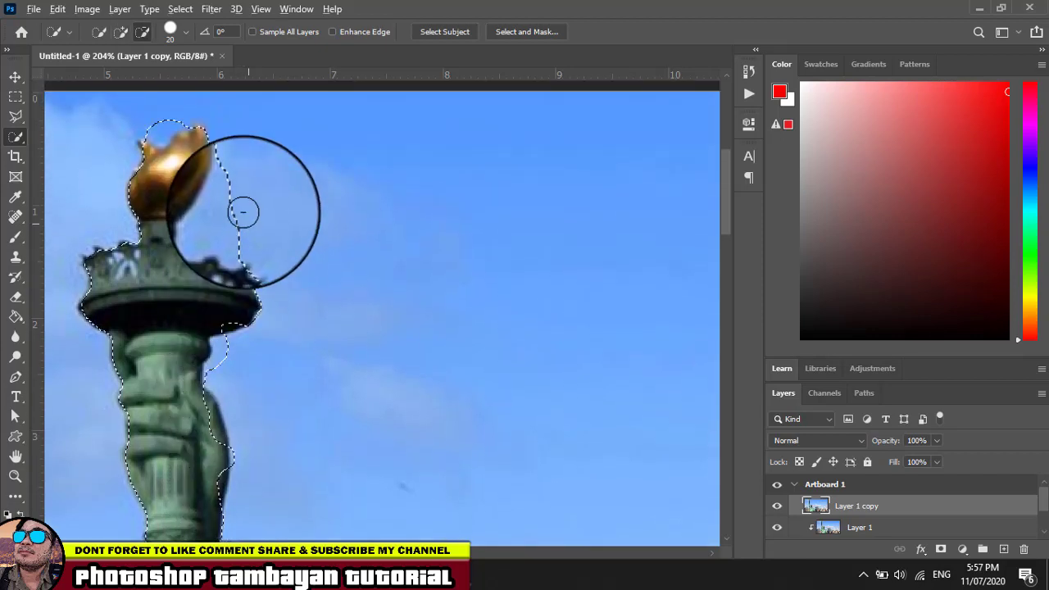
pyautogui.moveTo(242, 212)
pyautogui.mouseDown()
pyautogui.moveTo(228, 210)
pyautogui.moveTo(235, 222)
pyautogui.mouseUp()
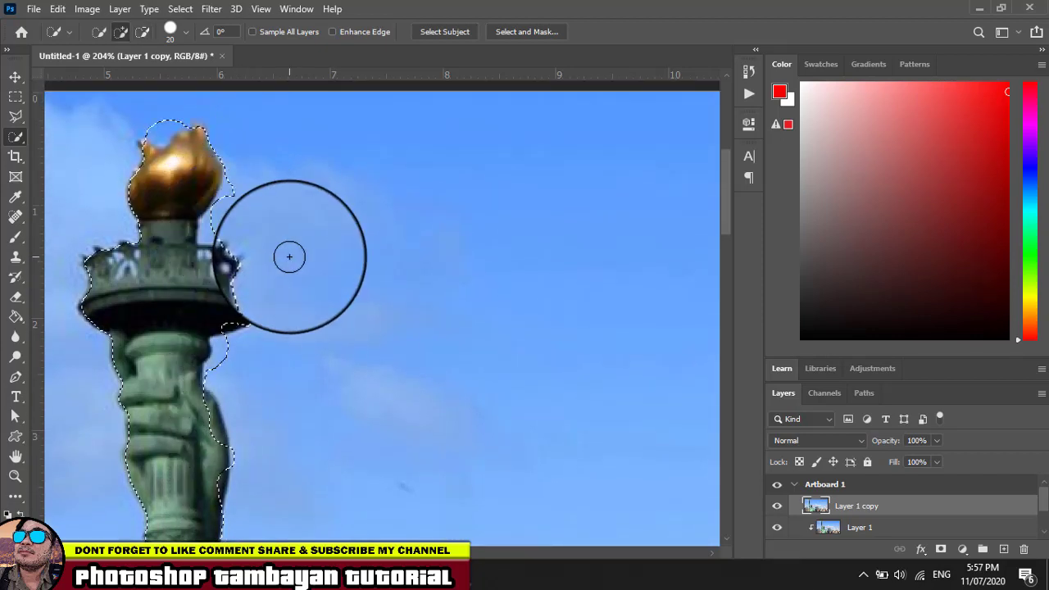
pyautogui.scroll(-1, 289, 257)
pyautogui.scroll(-1, 289, 257)
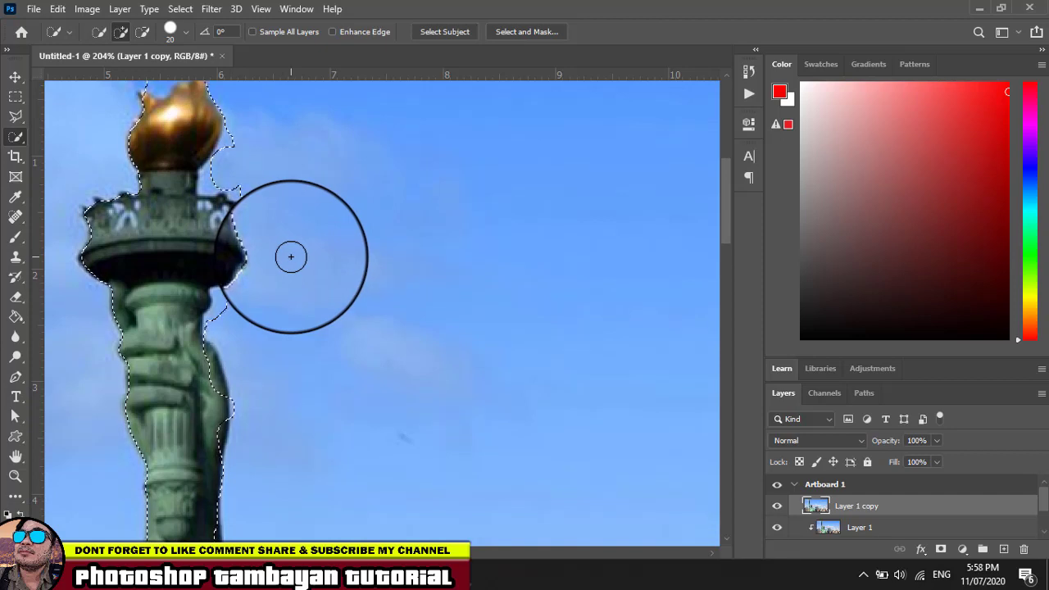
pyautogui.scroll(-3, 225, 258)
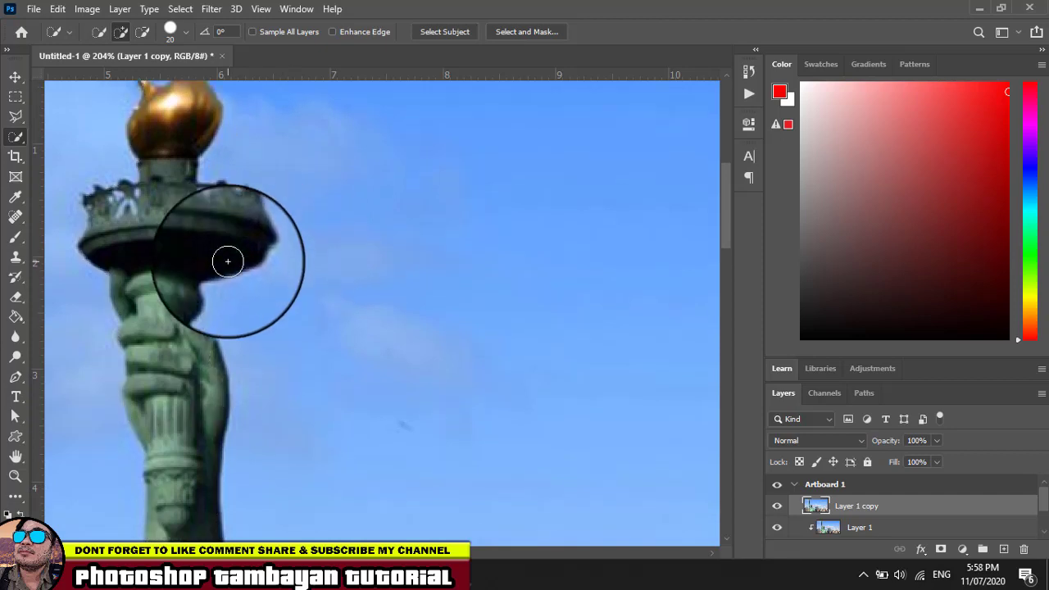
pyautogui.scroll(-3, 222, 274)
pyautogui.scroll(-3, 227, 276)
pyautogui.scroll(-2, 223, 277)
pyautogui.scroll(-2, 217, 270)
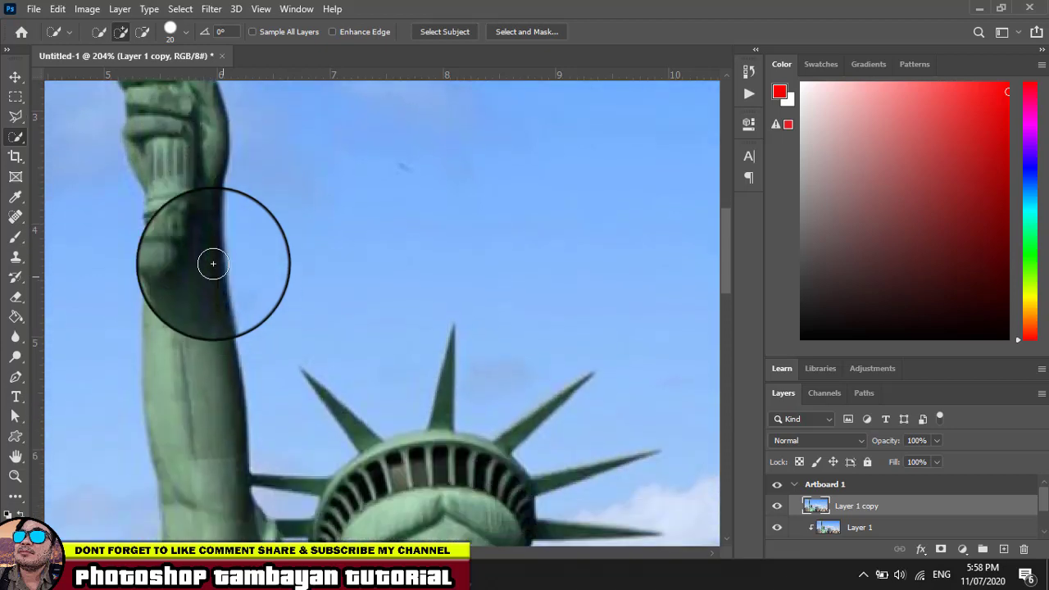
# - With the Polygonal Lasso, place outline points up the raised arm's left edge
pyautogui.click(21, 120)
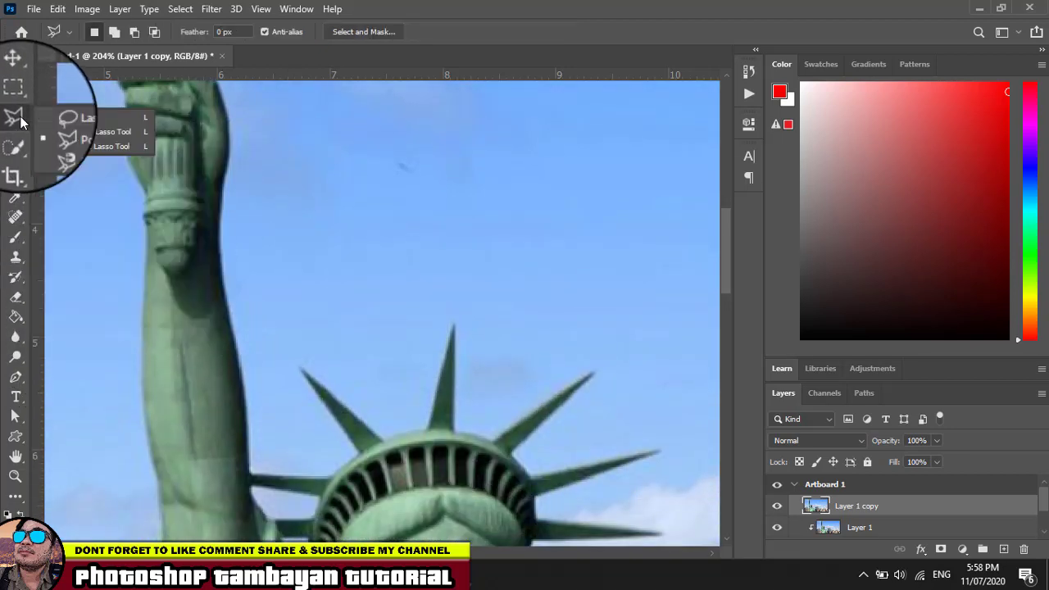
pyautogui.click(110, 131)
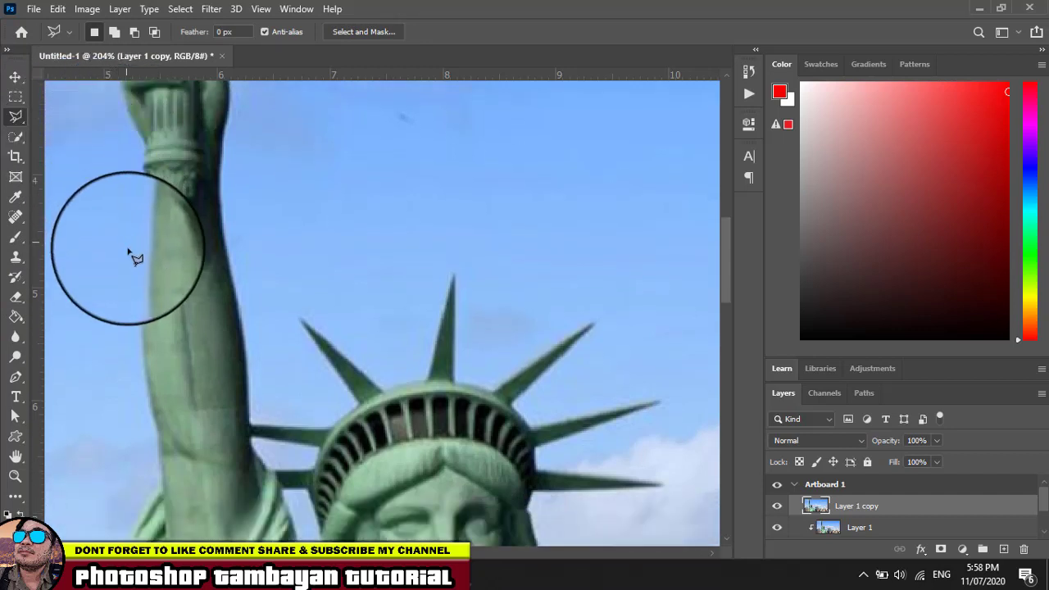
pyautogui.scroll(-3, 132, 254)
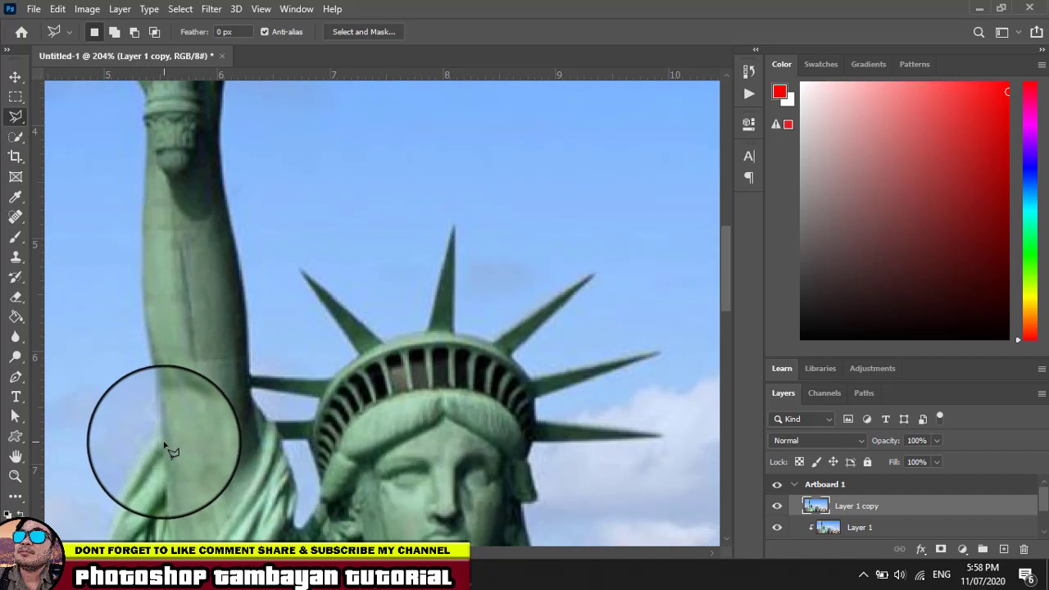
pyautogui.click(163, 450)
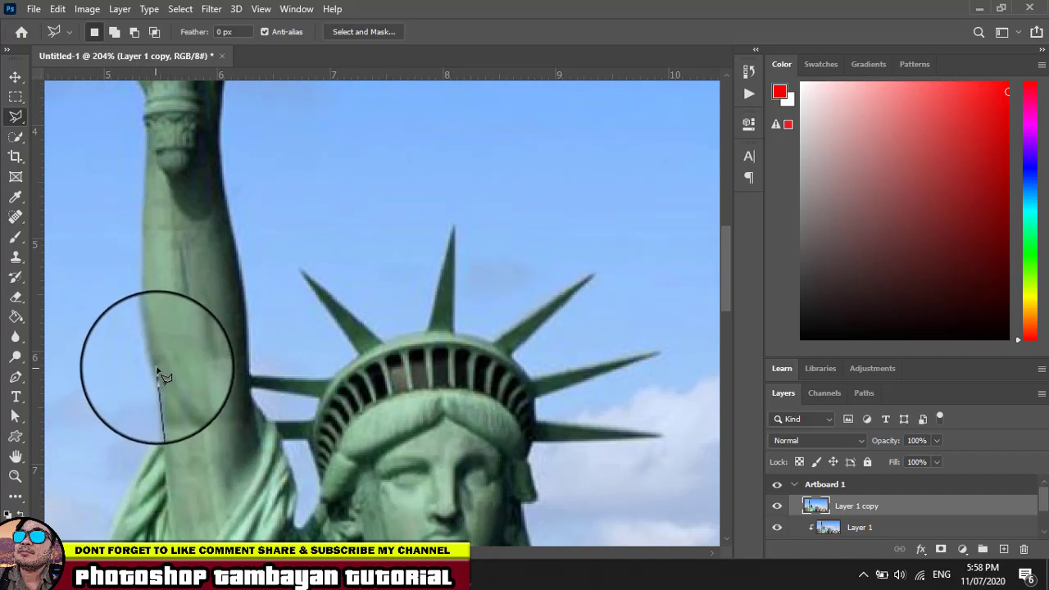
pyautogui.click(149, 322)
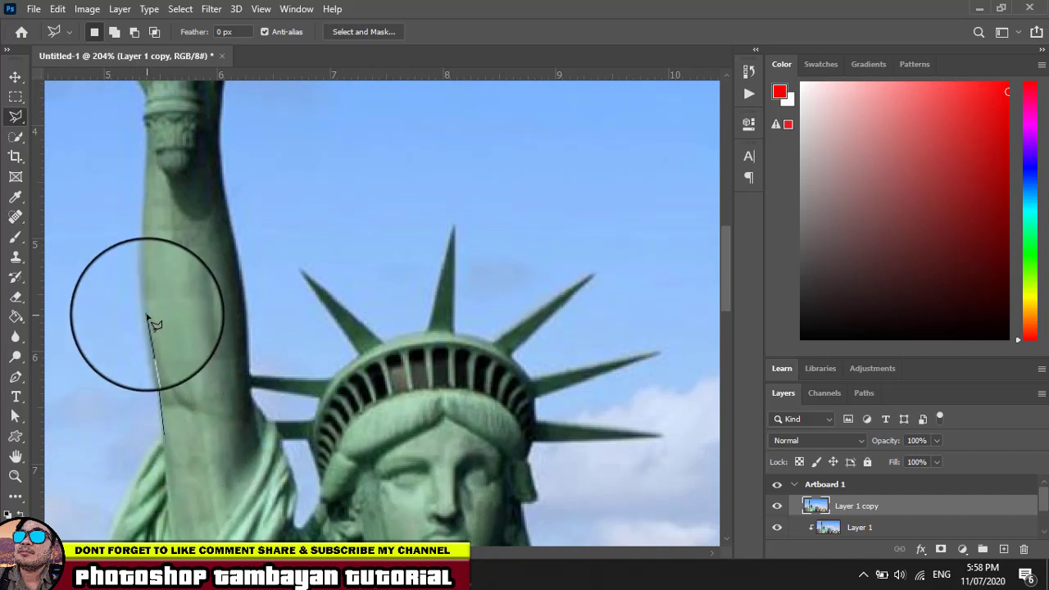
pyautogui.click(144, 243)
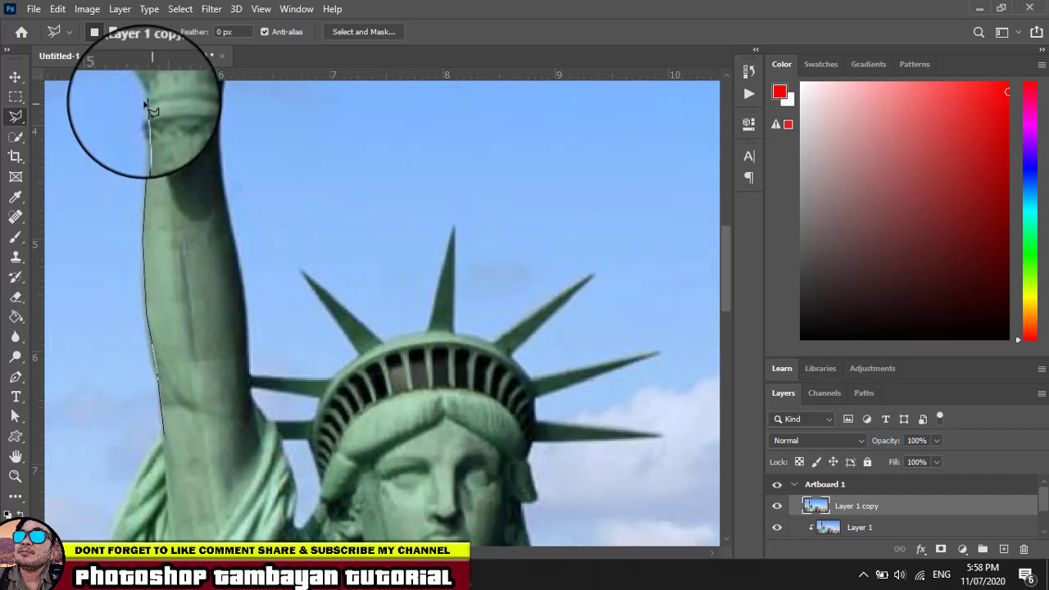
pyautogui.moveTo(148, 123)
pyautogui.mouseDown()
pyautogui.moveTo(150, 107)
pyautogui.moveTo(155, 275)
pyautogui.moveTo(134, 240)
pyautogui.moveTo(129, 146)
pyautogui.mouseUp()
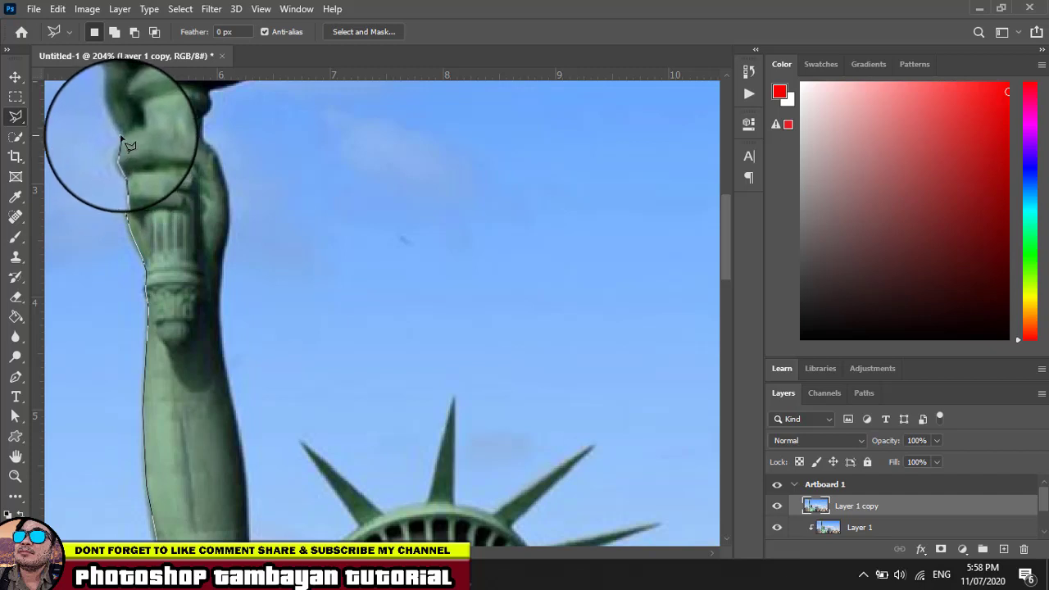
# - Continue the outline past the hand and torch bowl toward the flame
pyautogui.scroll(2, 129, 145)
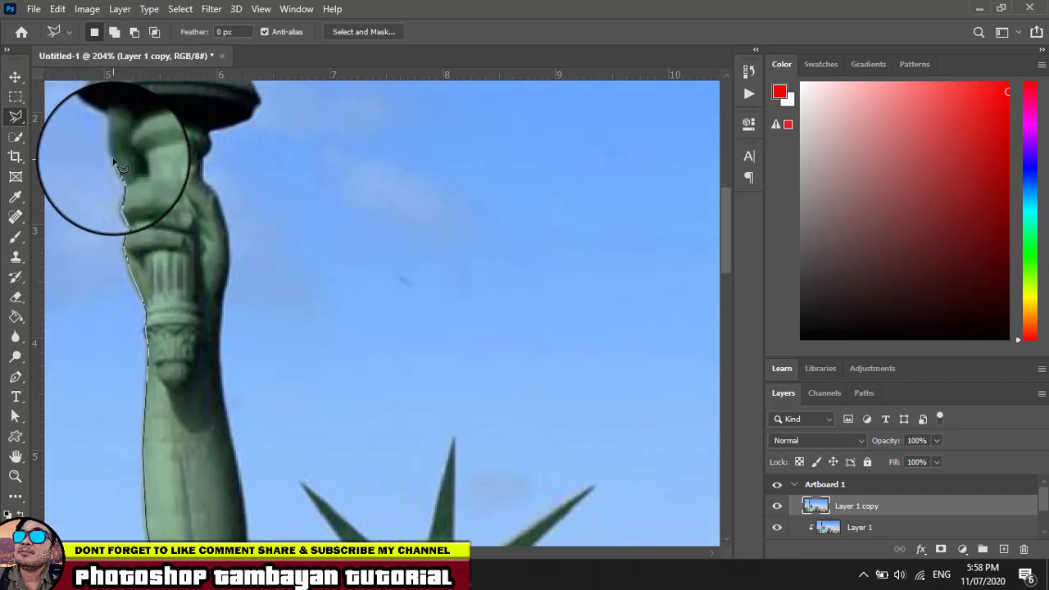
pyautogui.moveTo(129, 145); pyautogui.dragTo(115, 136)
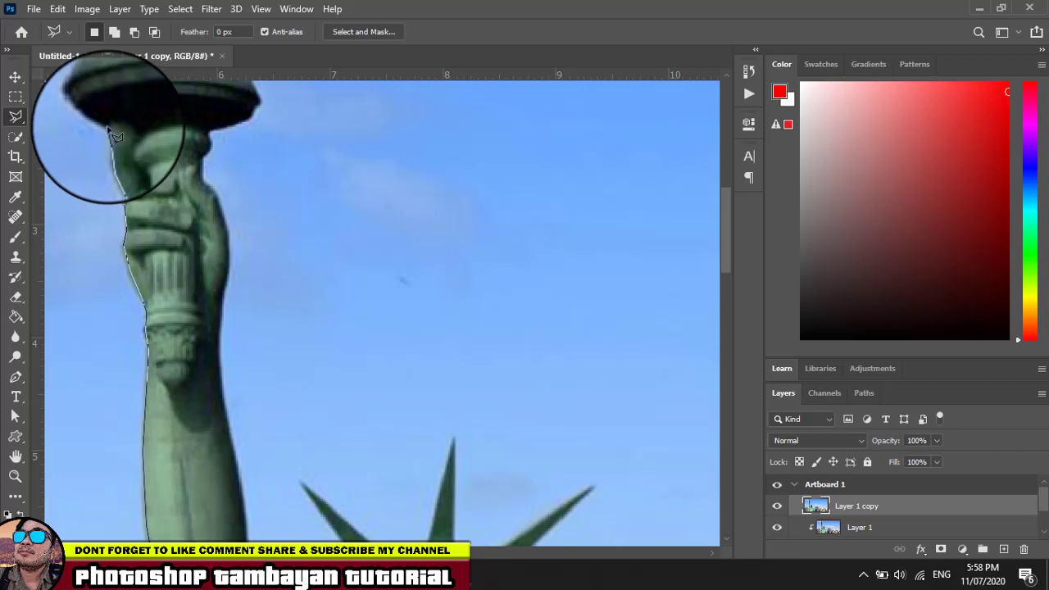
pyautogui.scroll(3, 116, 136)
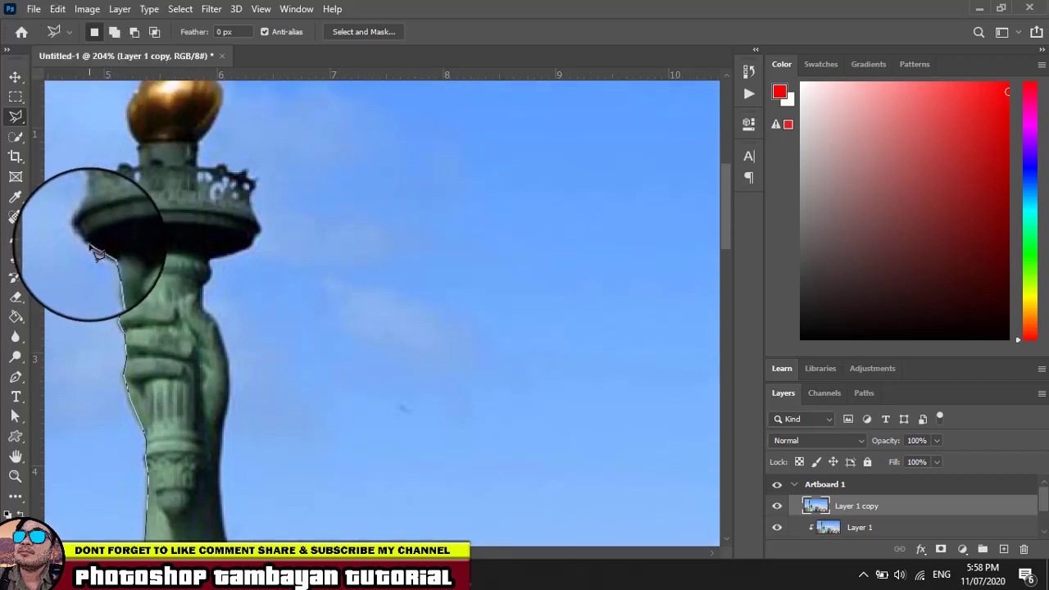
pyautogui.moveTo(94, 252); pyautogui.dragTo(105, 183)
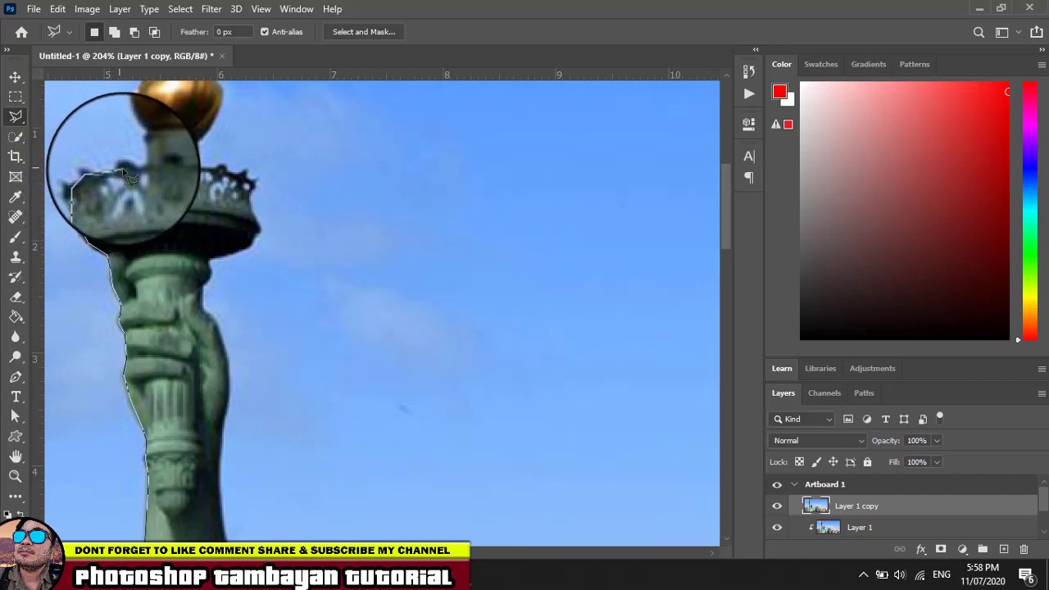
pyautogui.moveTo(139, 179); pyautogui.dragTo(141, 154)
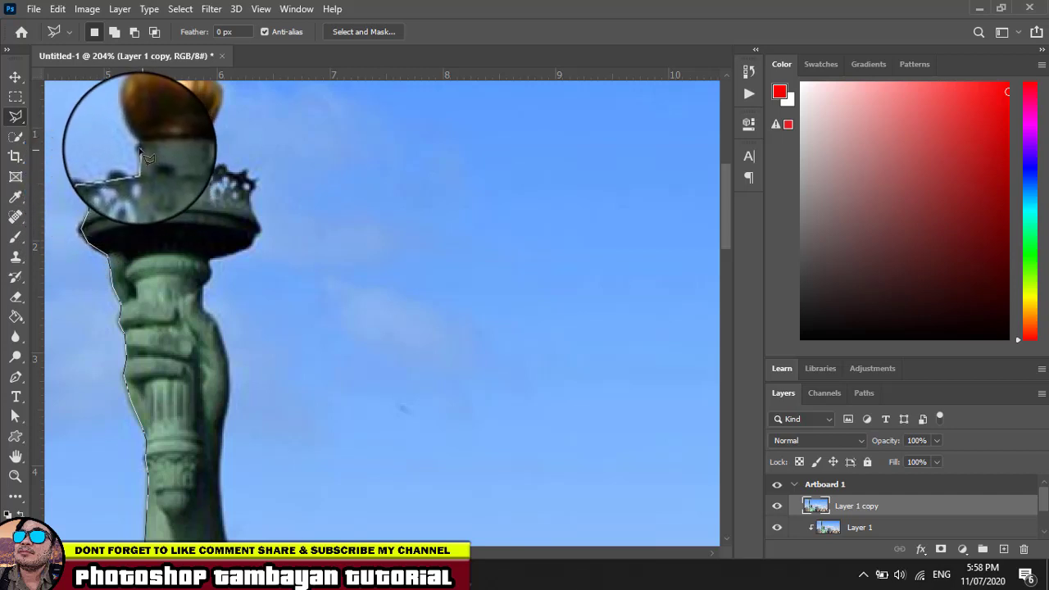
pyautogui.scroll(3, 146, 152)
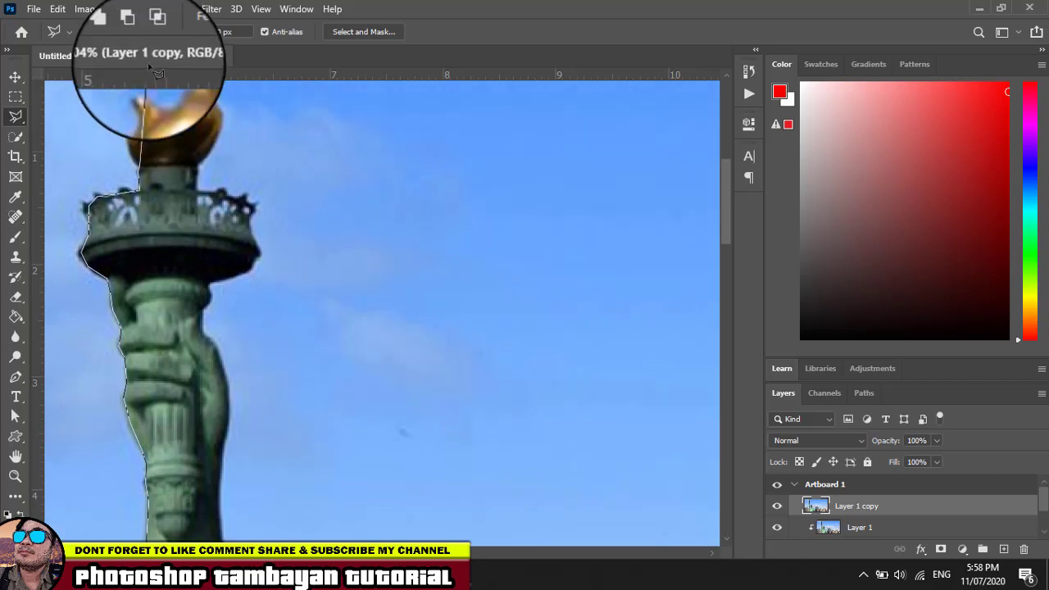
# - Trace the lasso up the flame's left edge and close it across the arm base
pyautogui.moveTo(137, 184)
pyautogui.mouseDown()
pyautogui.moveTo(147, 135)
pyautogui.moveTo(174, 141)
pyautogui.moveTo(211, 123)
pyautogui.moveTo(233, 165)
pyautogui.moveTo(203, 218)
pyautogui.moveTo(205, 238)
pyautogui.moveTo(263, 252)
pyautogui.moveTo(265, 310)
pyautogui.moveTo(226, 329)
pyautogui.moveTo(209, 374)
pyautogui.moveTo(254, 508)
pyautogui.moveTo(291, 412)
pyautogui.moveTo(230, 347)
pyautogui.moveTo(241, 370)
pyautogui.moveTo(227, 484)
pyautogui.moveTo(328, 584)
pyautogui.moveTo(286, 468)
pyautogui.moveTo(241, 462)
pyautogui.moveTo(276, 484)
pyautogui.moveTo(251, 402)
pyautogui.moveTo(259, 472)
pyautogui.moveTo(275, 485)
pyautogui.mouseUp()
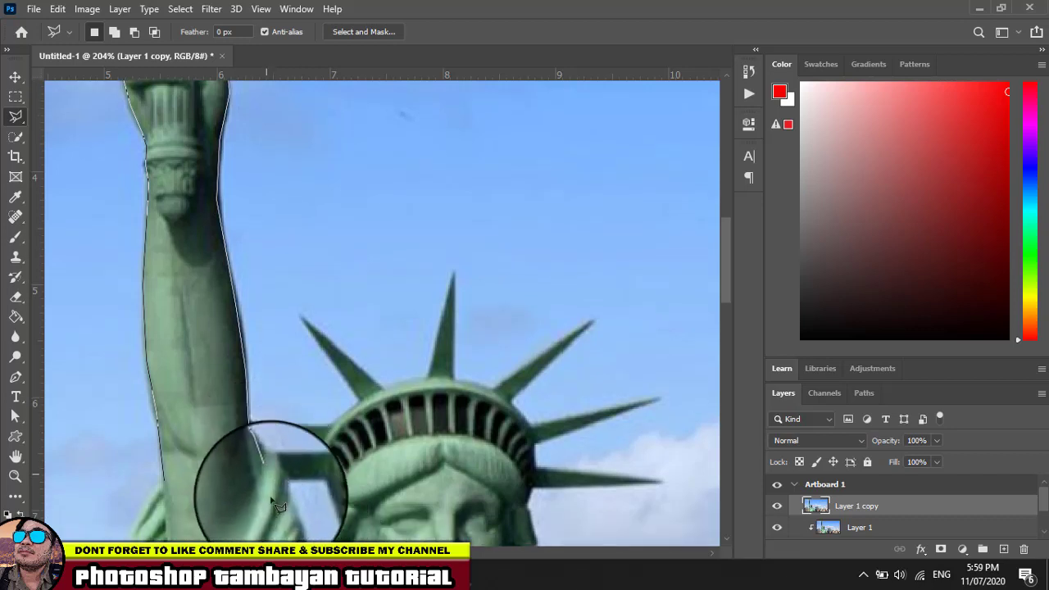
pyautogui.scroll(-1, 254, 467)
pyautogui.scroll(-3, 205, 443)
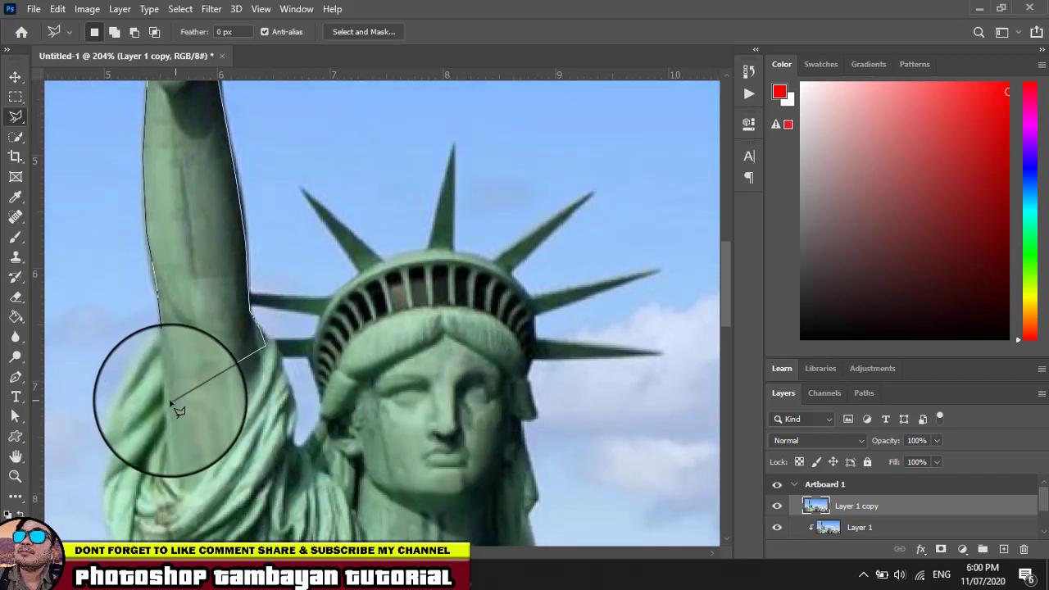
pyautogui.click(170, 408)
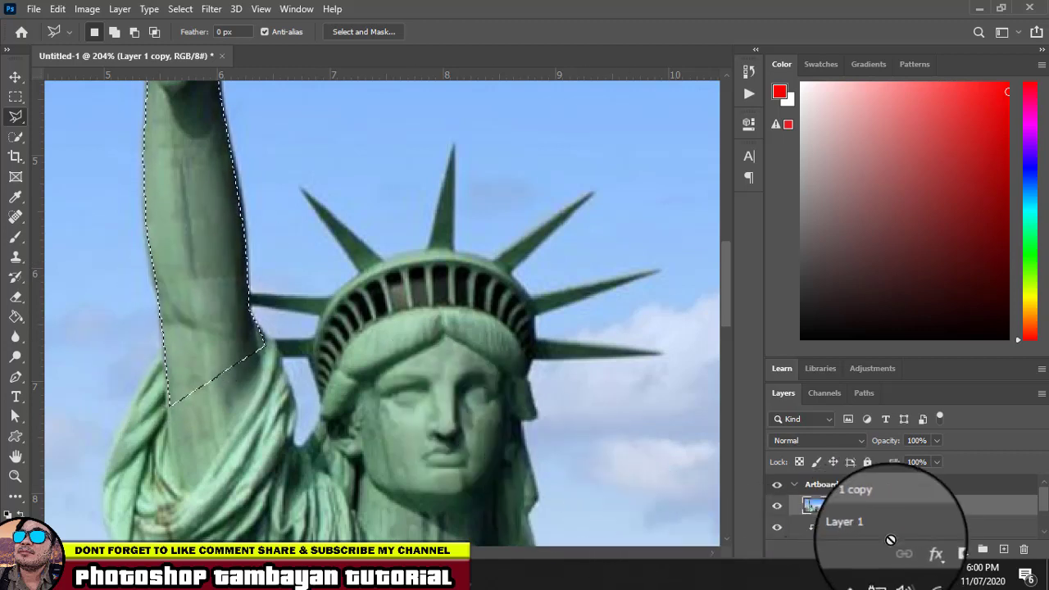
# - Mask Layer 1 copy to the torch-arm selection and fit the artboard in the window
pyautogui.click(938, 551)
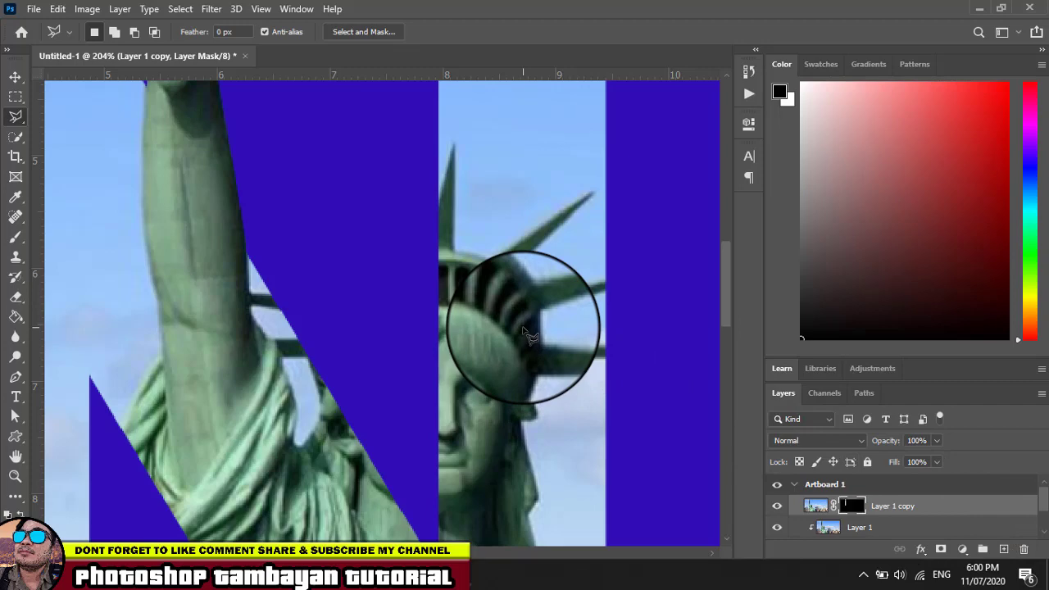
pyautogui.hotkey('ctrl', '0')
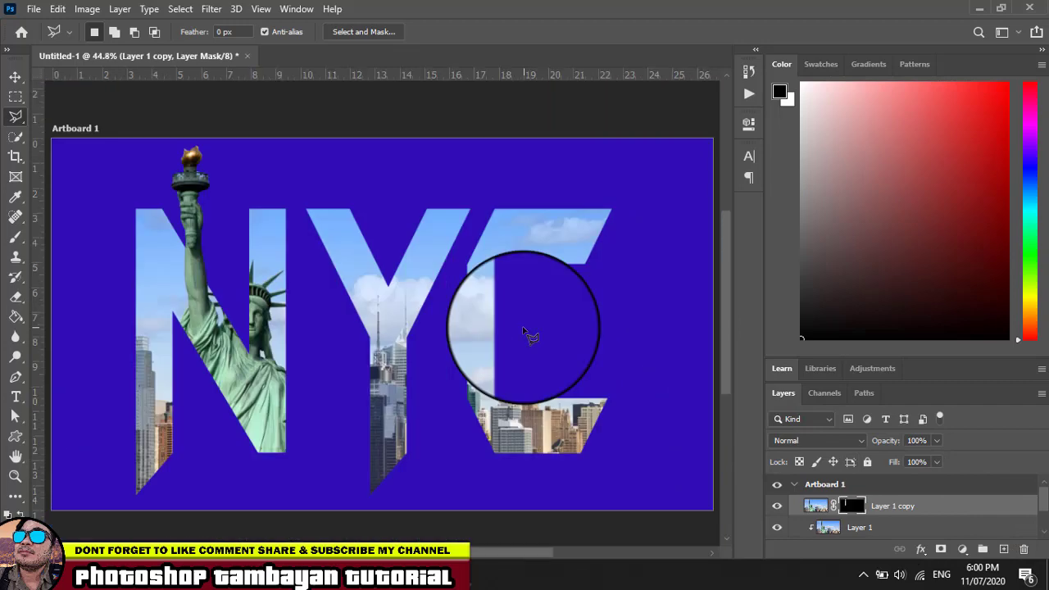
pyautogui.click(14, 77)
pyautogui.click(352, 113)
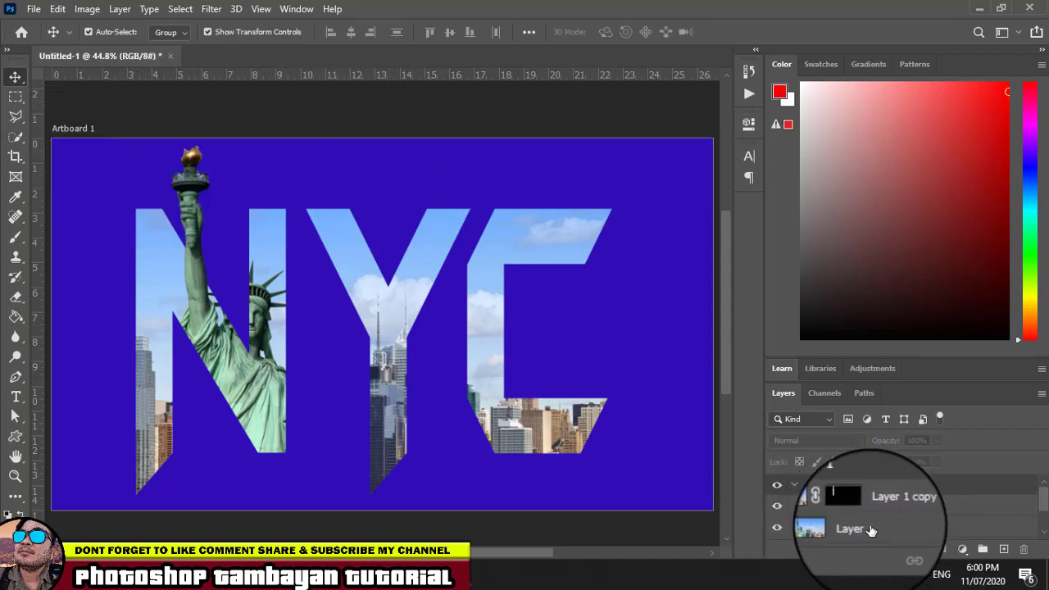
# - Select Layer 1 and its masked copy in the Layers panel, then deselect all layers
pyautogui.click(835, 529)
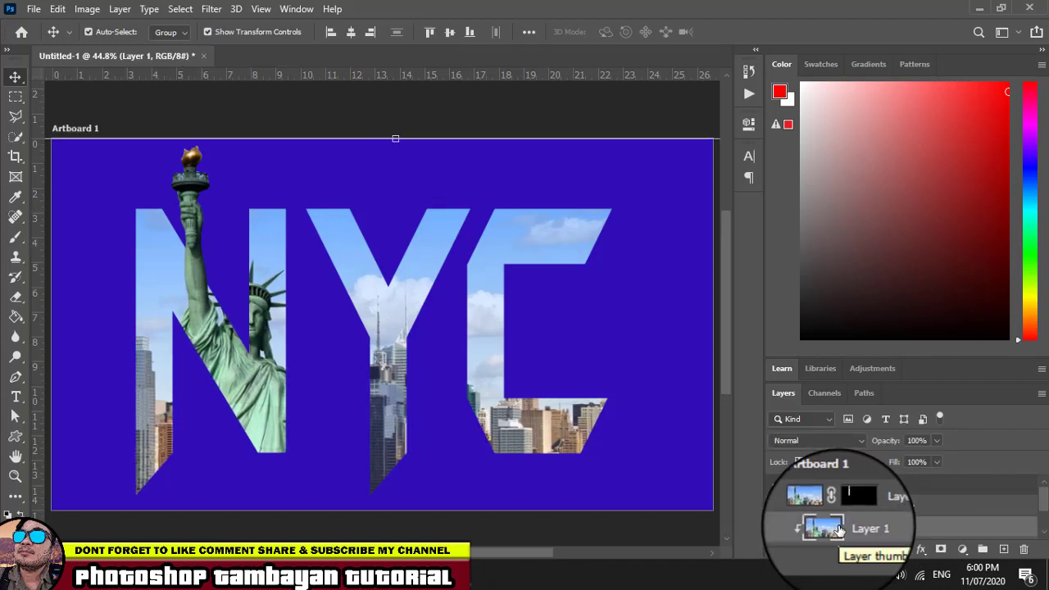
pyautogui.click(918, 505)
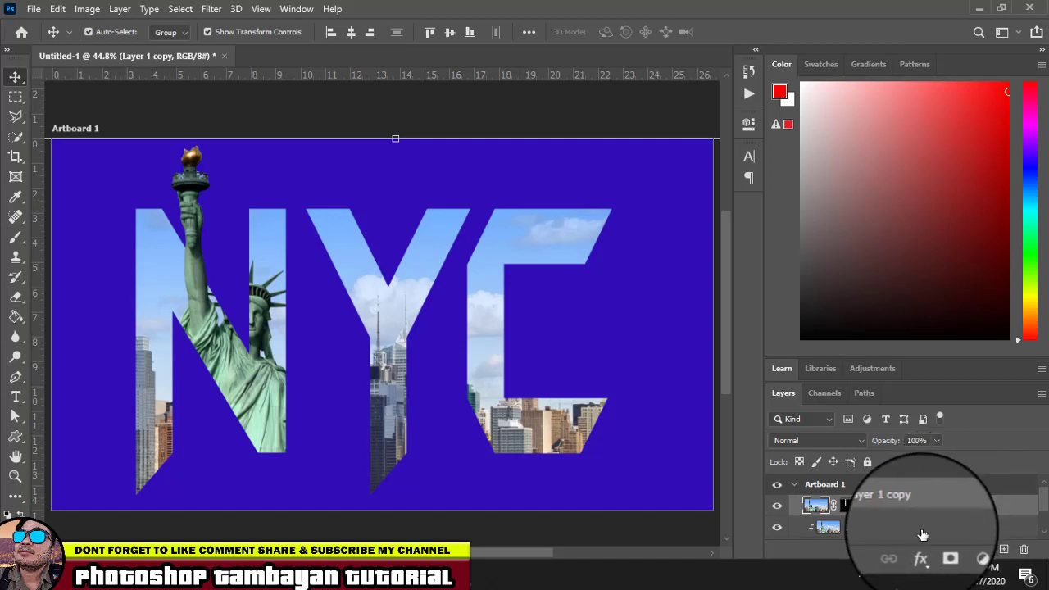
pyautogui.keyDown('shift'); pyautogui.click(923, 535); pyautogui.keyUp('shift')
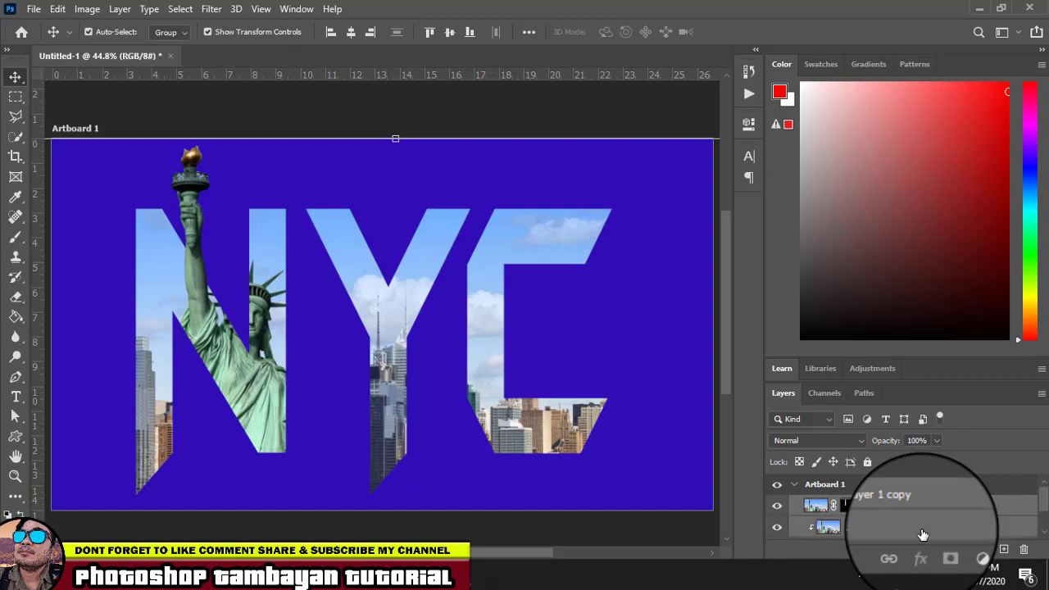
pyautogui.click(879, 510)
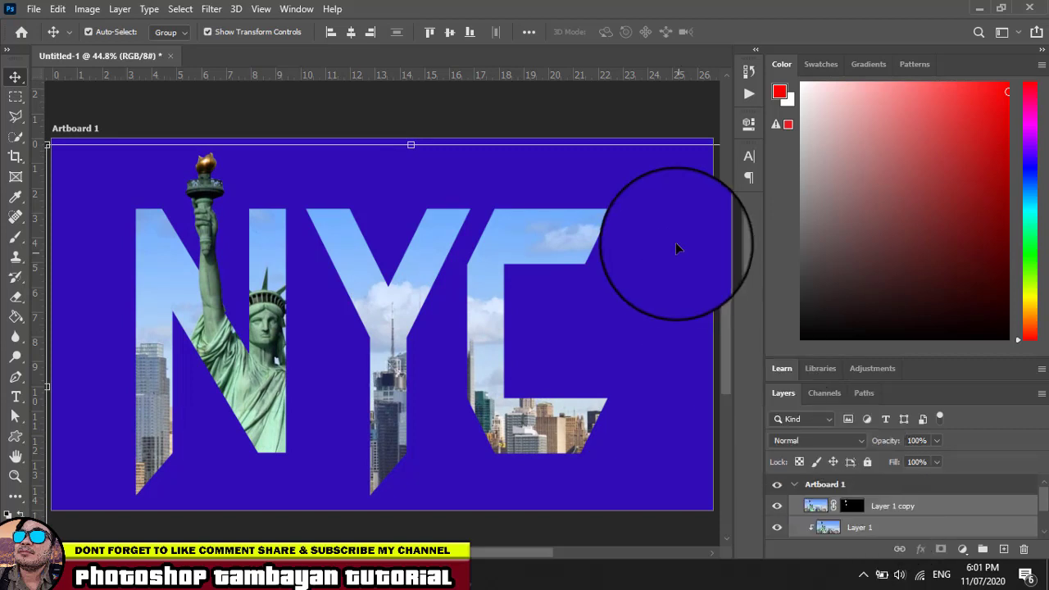
pyautogui.click(440, 109)
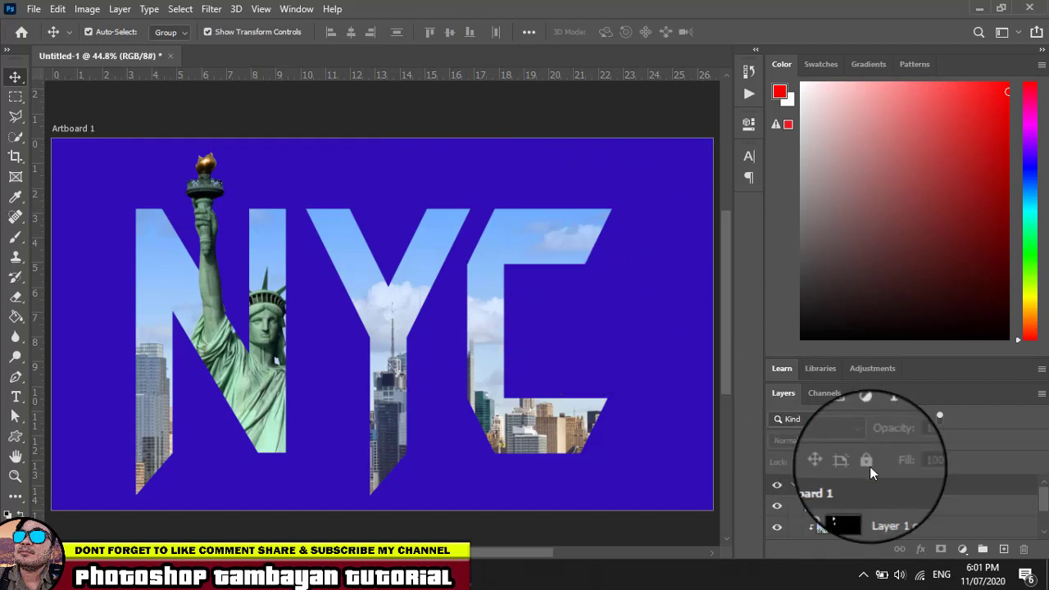
pyautogui.scroll(-2, 937, 484)
pyautogui.scroll(2, 936, 485)
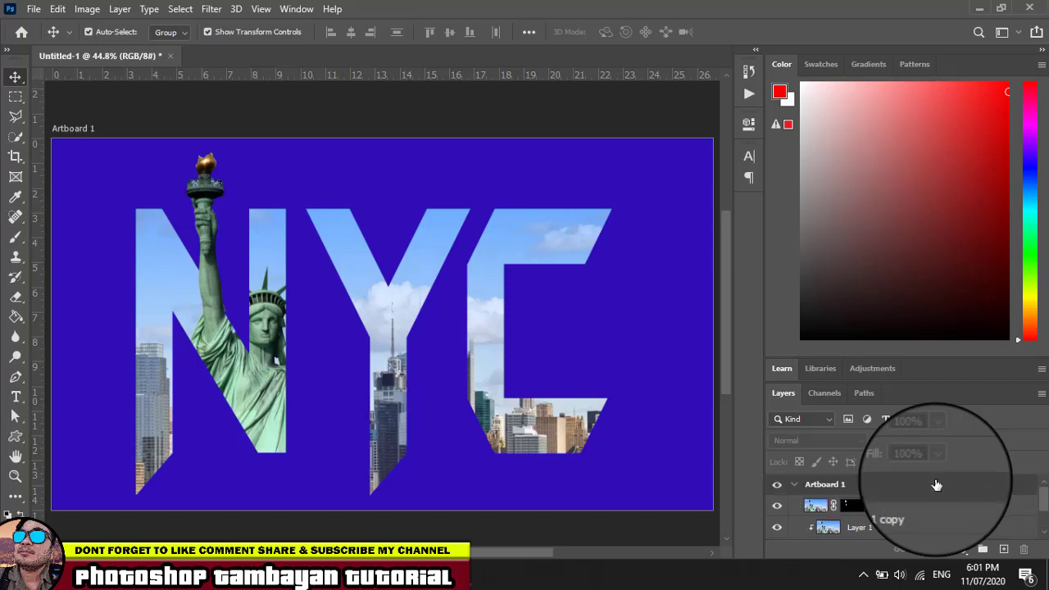
pyautogui.scroll(-2, 937, 485)
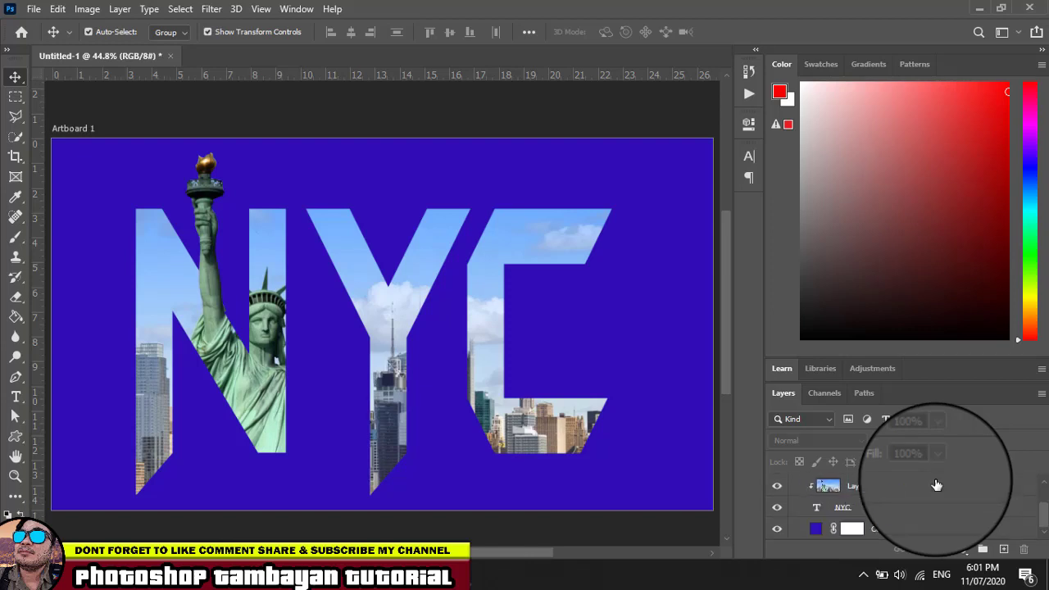
pyautogui.click(813, 514)
pyautogui.doubleClick(817, 507)
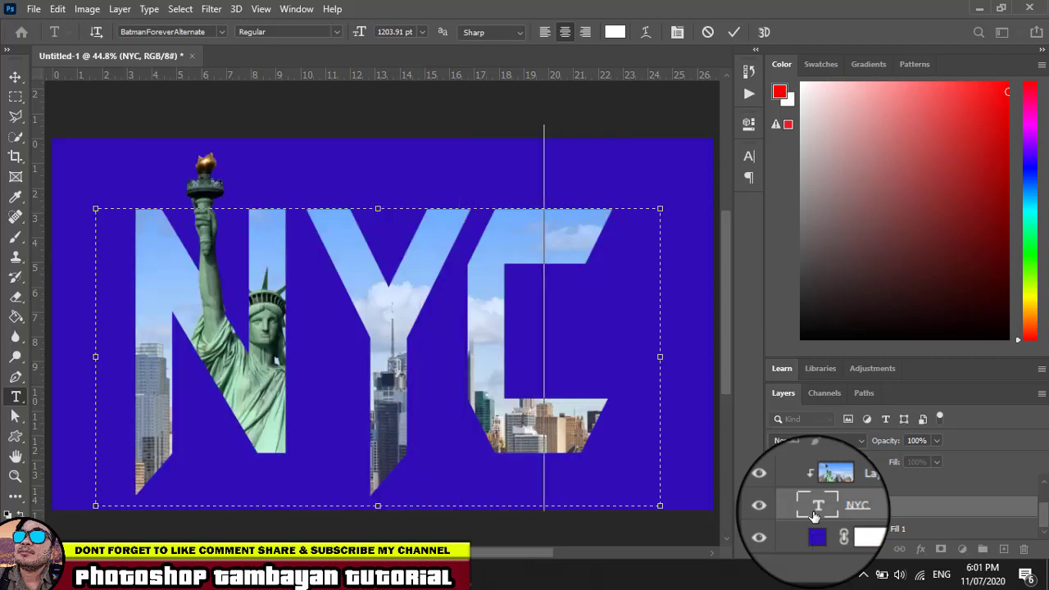
pyautogui.write('NEW')
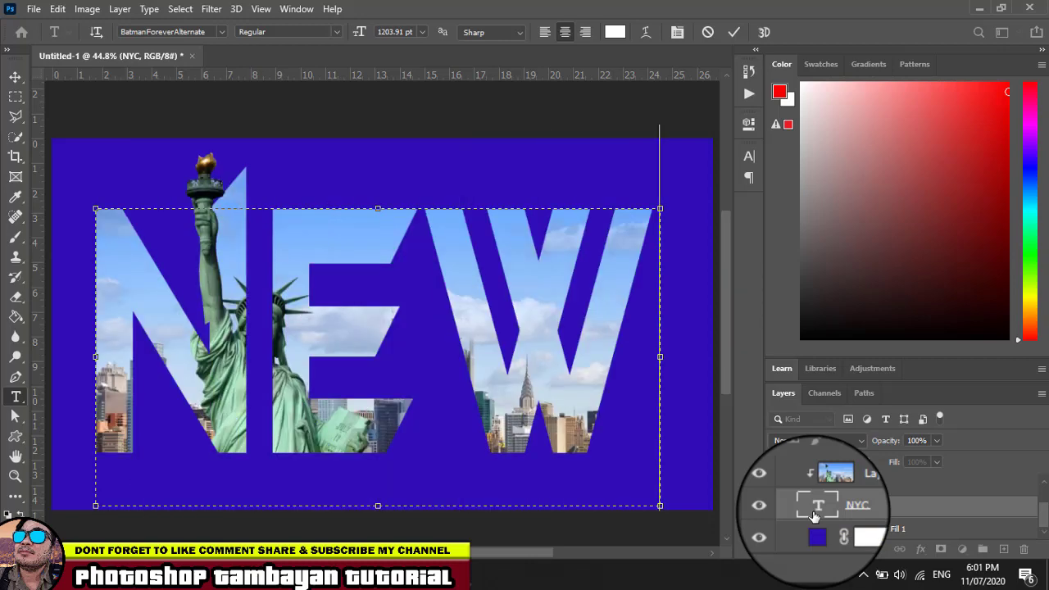
pyautogui.press('BackSpace')
pyautogui.press('BackSpace')
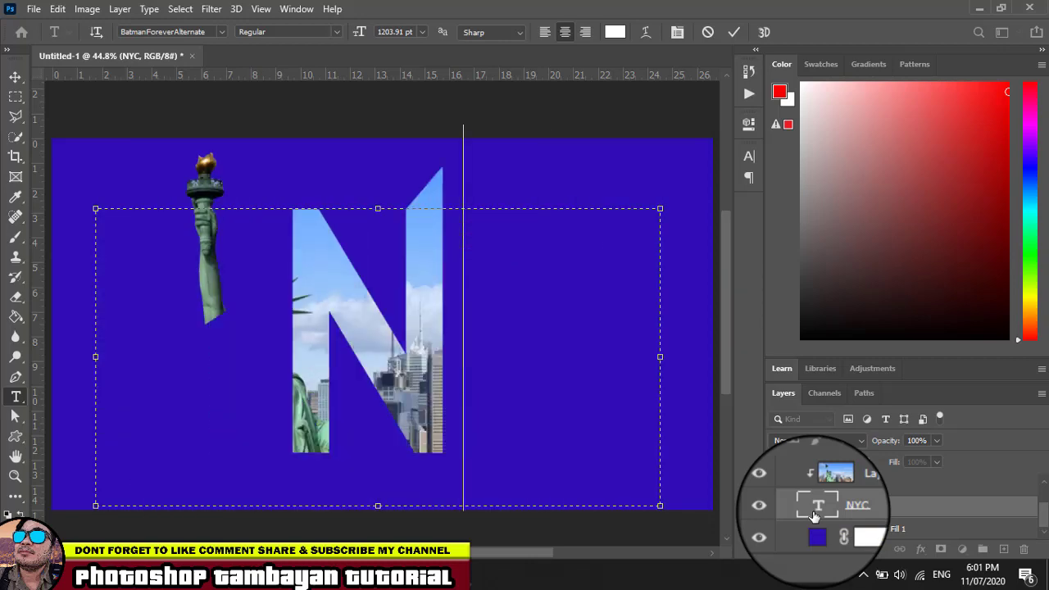
pyautogui.write('YC')
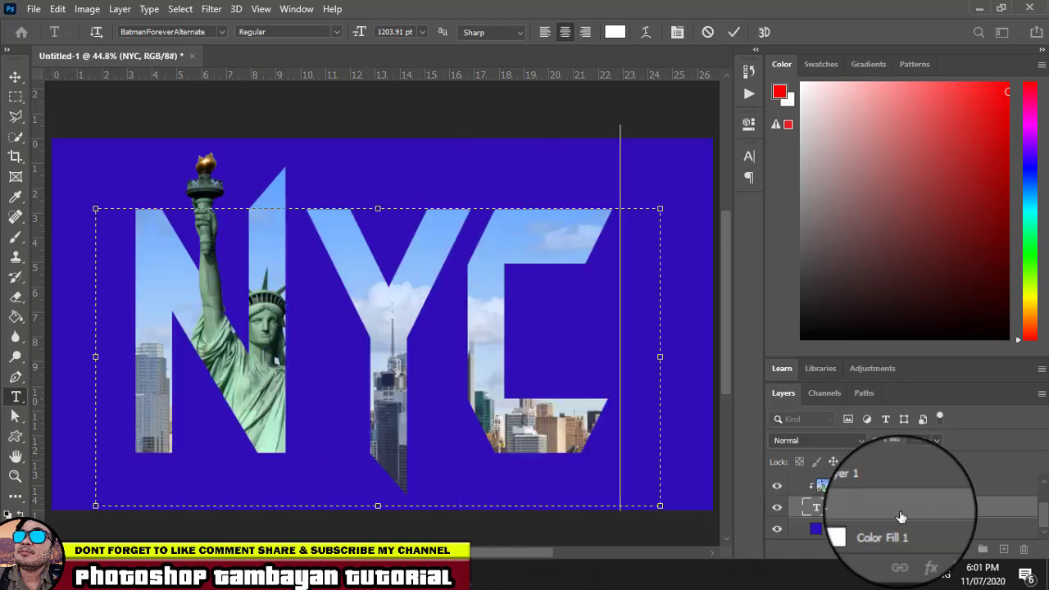
pyautogui.write('v')
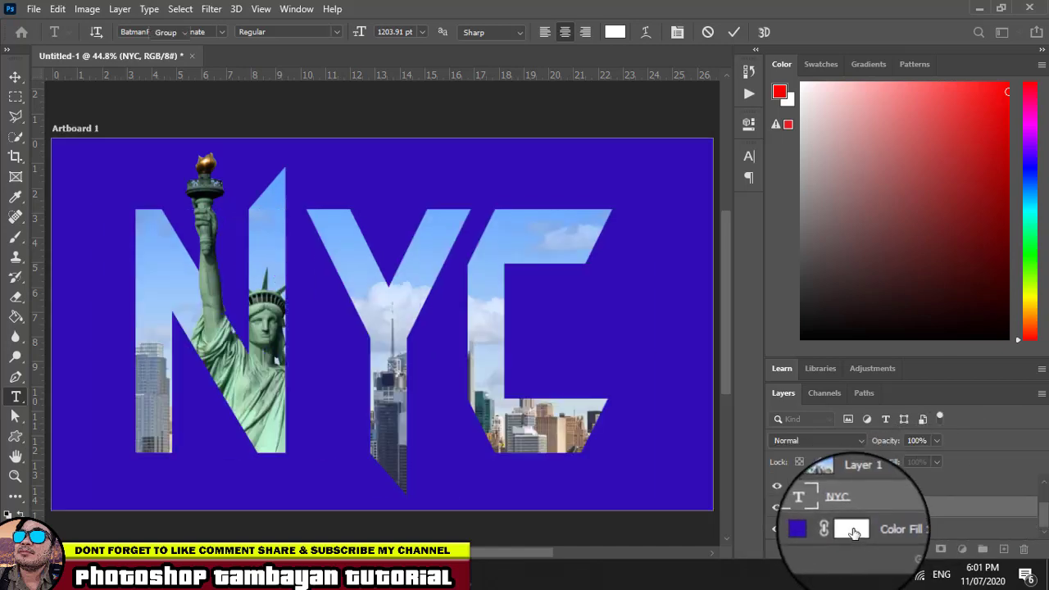
pyautogui.click(854, 531)
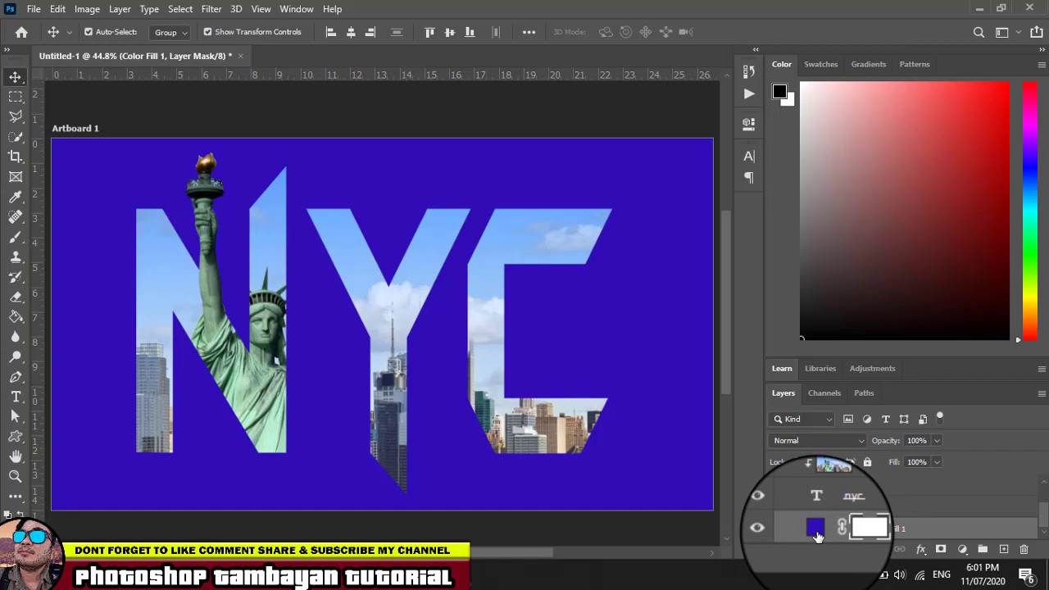
# - Change the Color Fill 1 colour from blue to dark maroon #4a070f
pyautogui.doubleClick(818, 535)
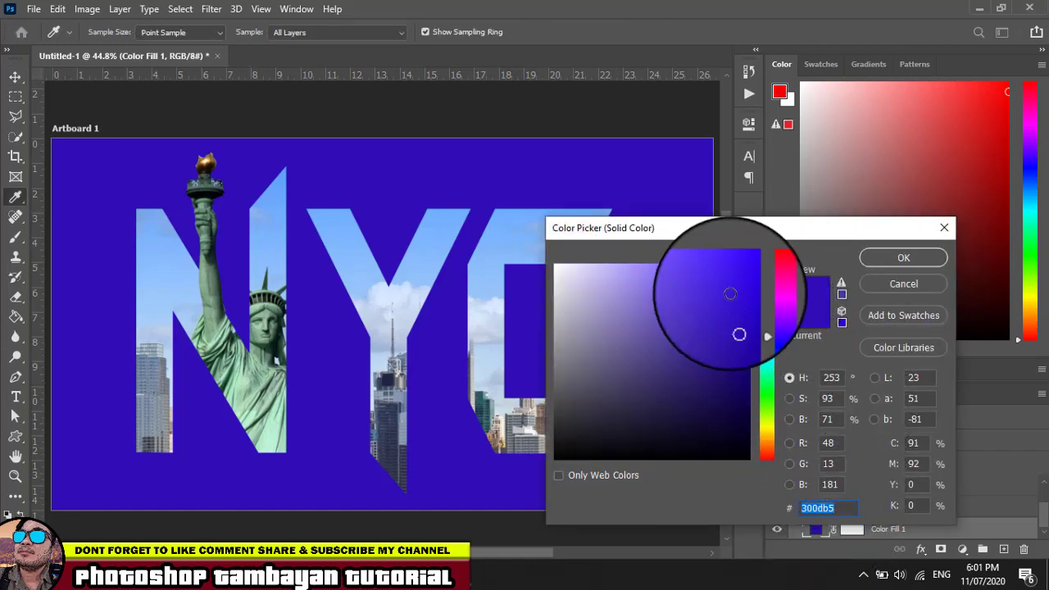
pyautogui.moveTo(767, 336); pyautogui.dragTo(767, 249)
pyautogui.click(729, 305)
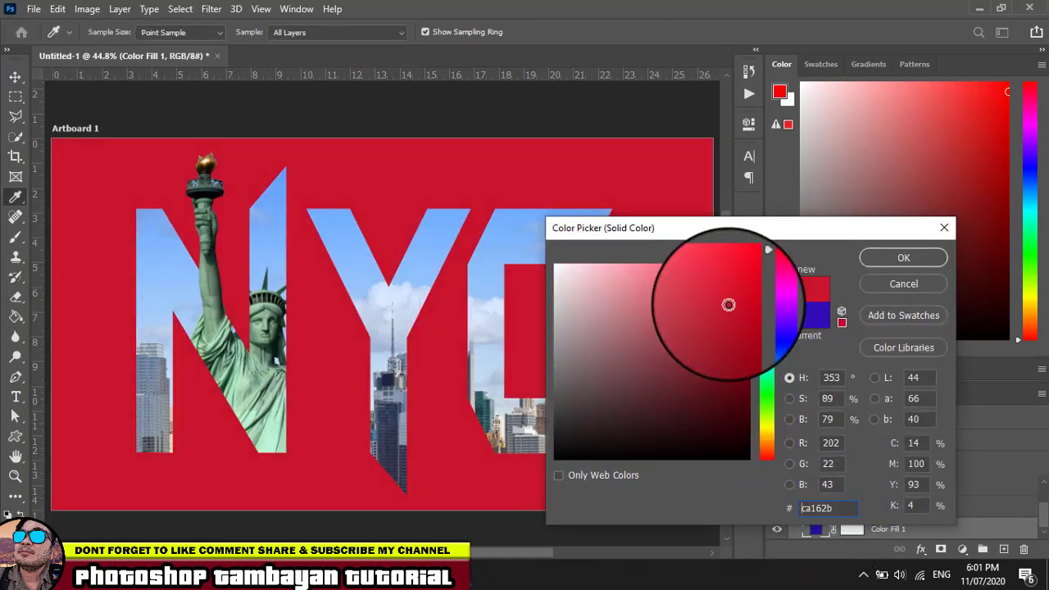
pyautogui.click(718, 365)
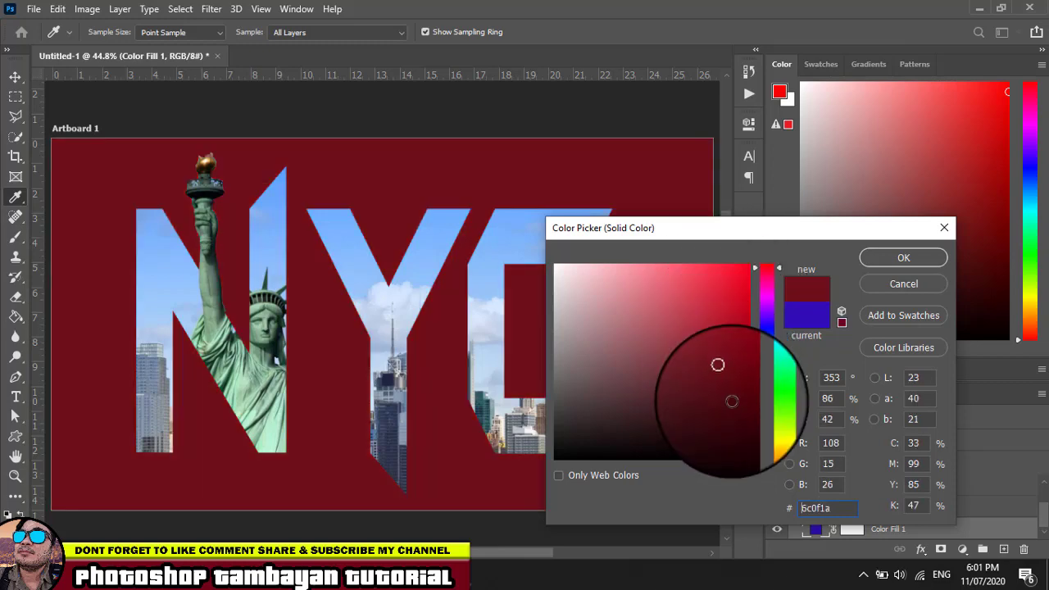
pyautogui.click(732, 402)
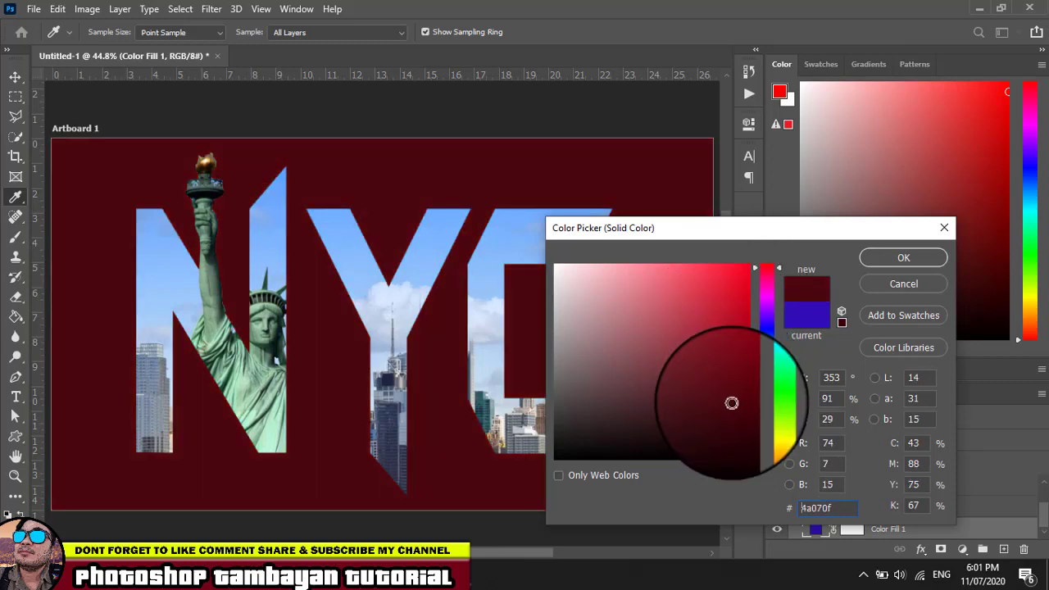
pyautogui.click(887, 259)
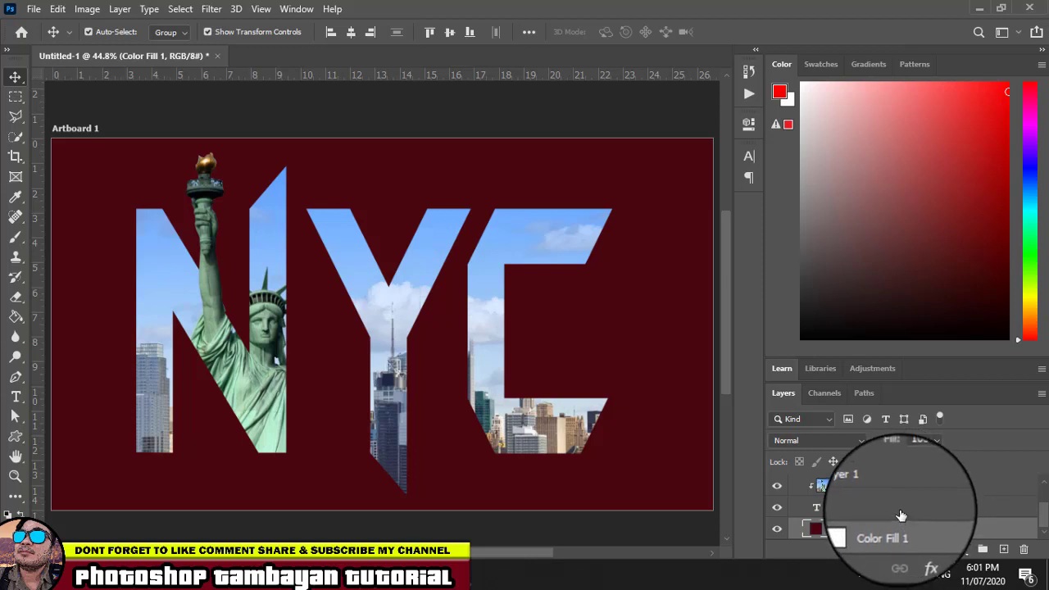
# - Group the NYC text layer and the photo layer into Group 1
pyautogui.click(902, 510)
pyautogui.click(910, 489)
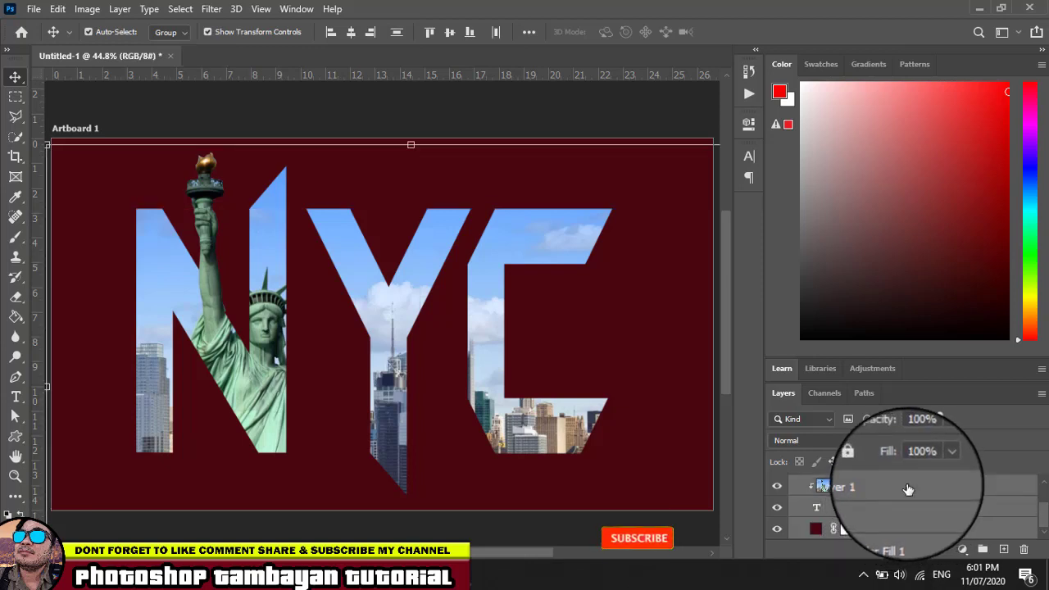
pyautogui.click(900, 514)
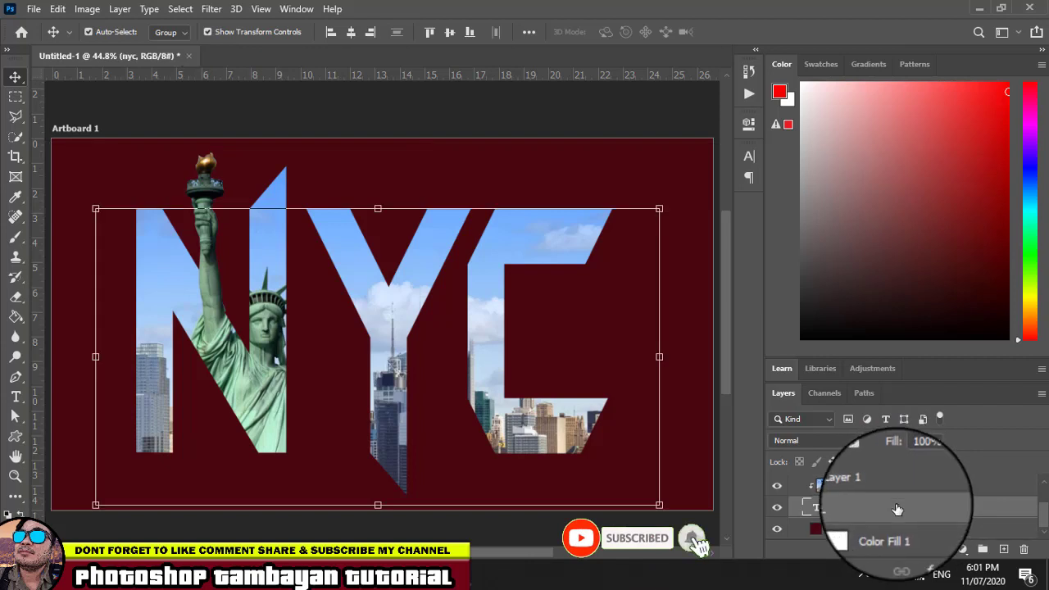
pyautogui.click(901, 492)
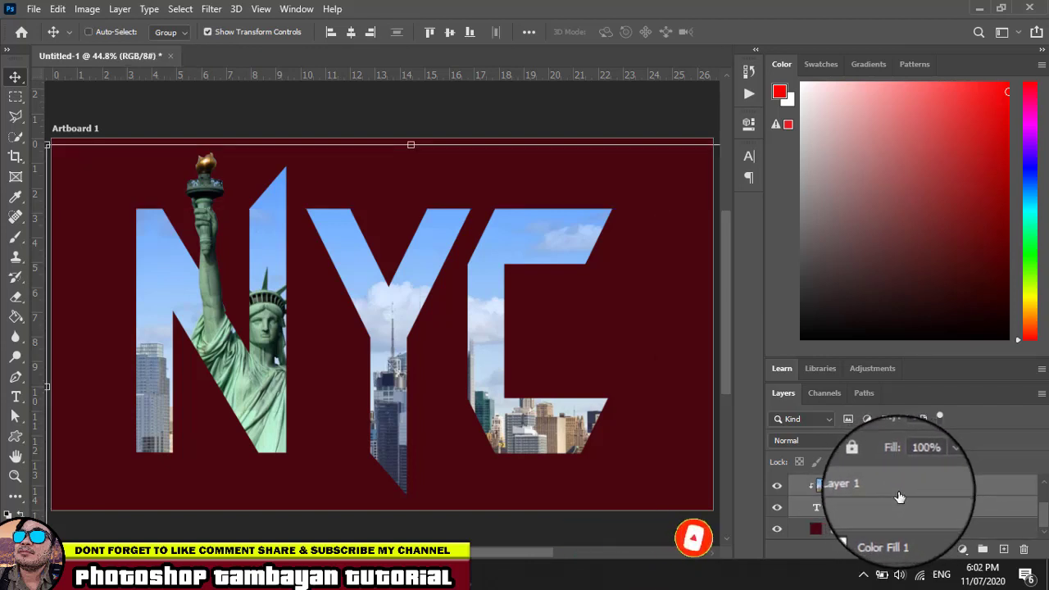
pyautogui.hotkey('ctrl', 'g')
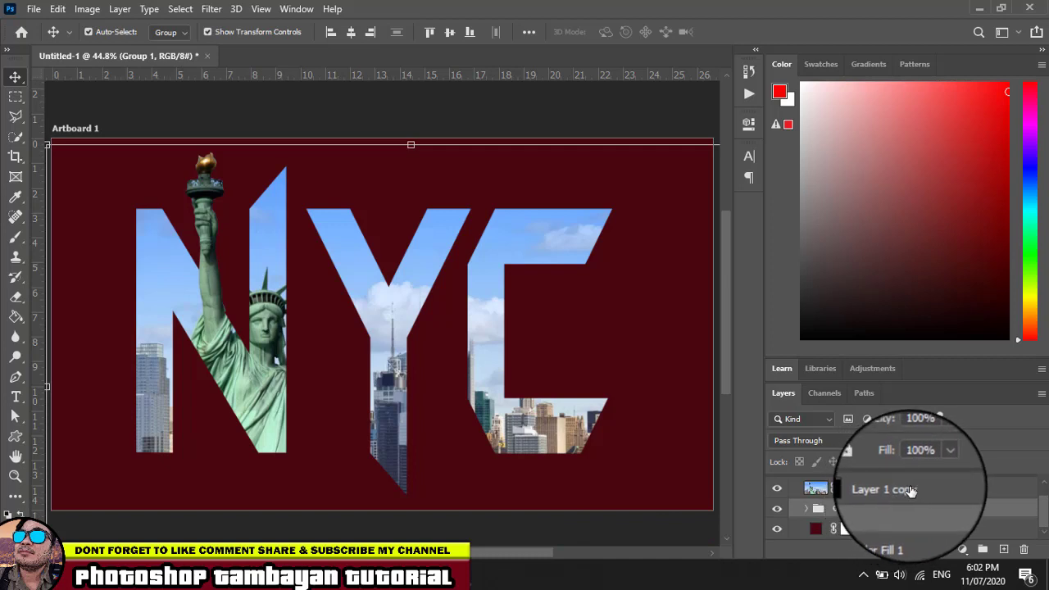
# - Move Group 1 above the masked photo copy in the Layers panel
pyautogui.click(941, 492)
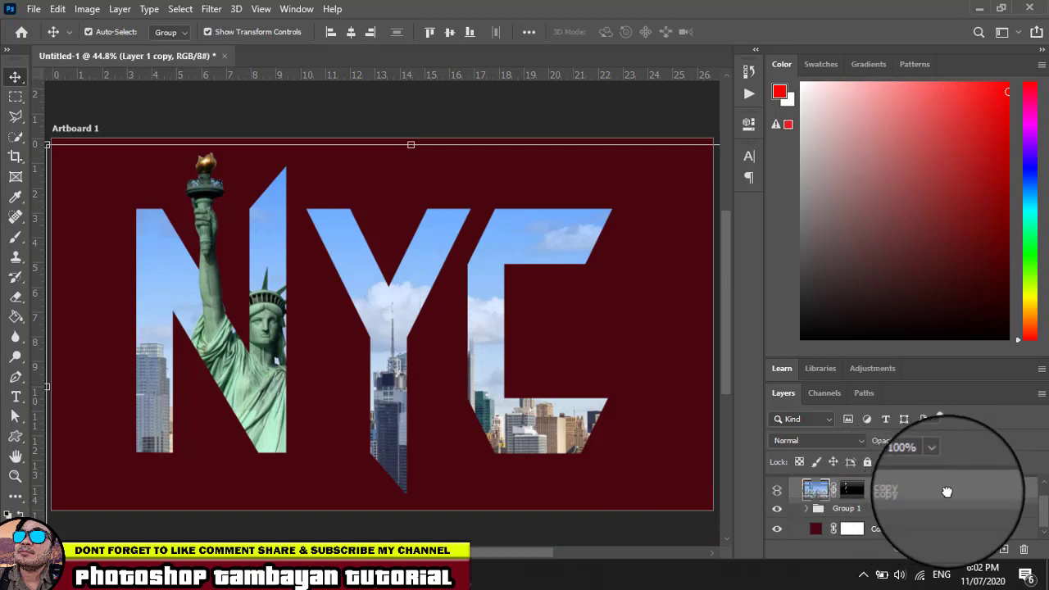
pyautogui.moveTo(943, 509)
pyautogui.mouseDown()
pyautogui.moveTo(929, 487)
pyautogui.moveTo(913, 487)
pyautogui.mouseUp()
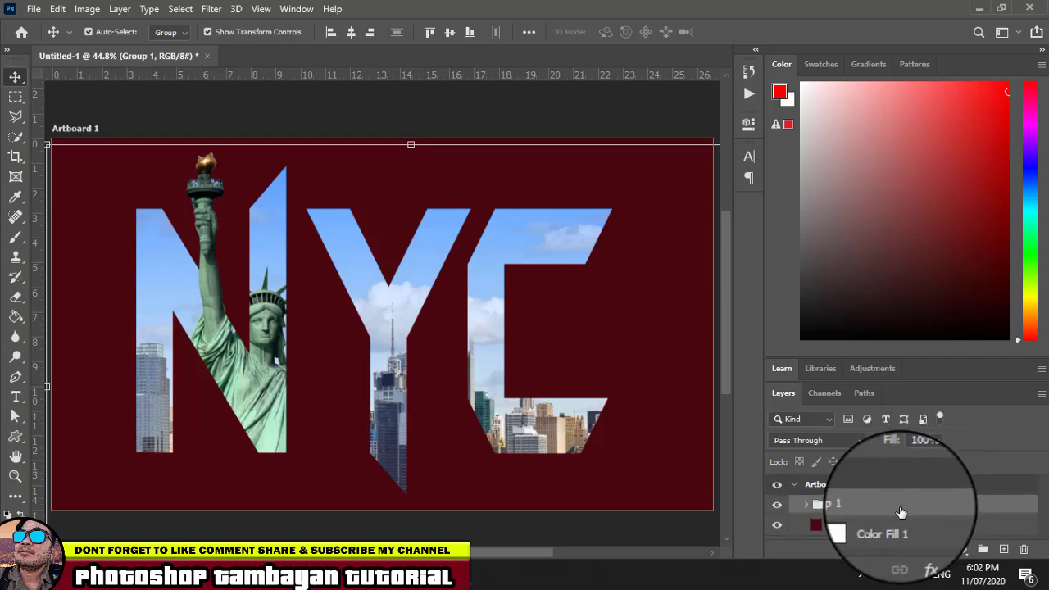
pyautogui.rightClick(928, 512)
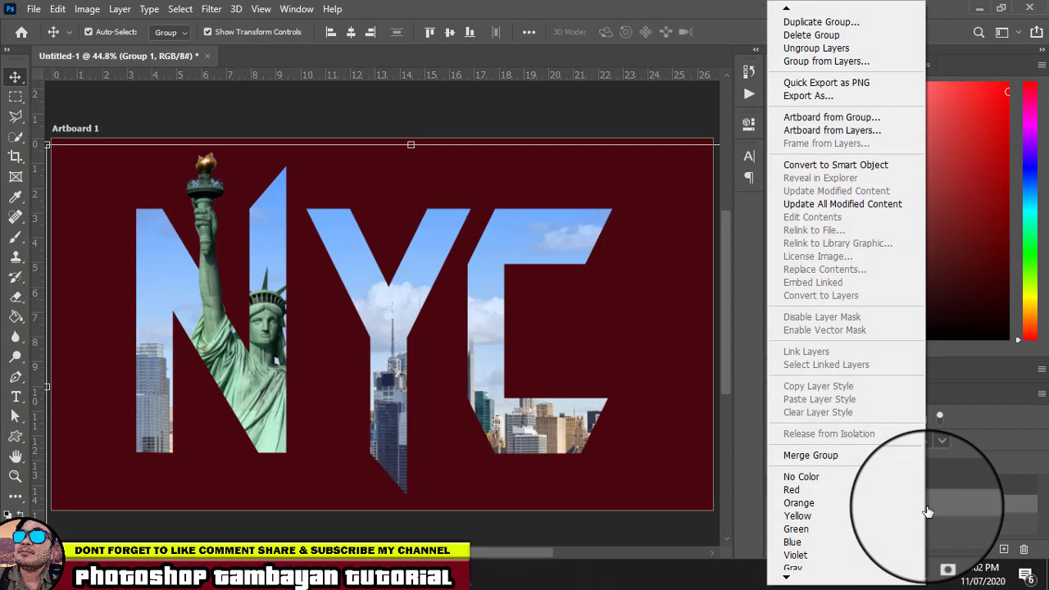
pyautogui.click(936, 502)
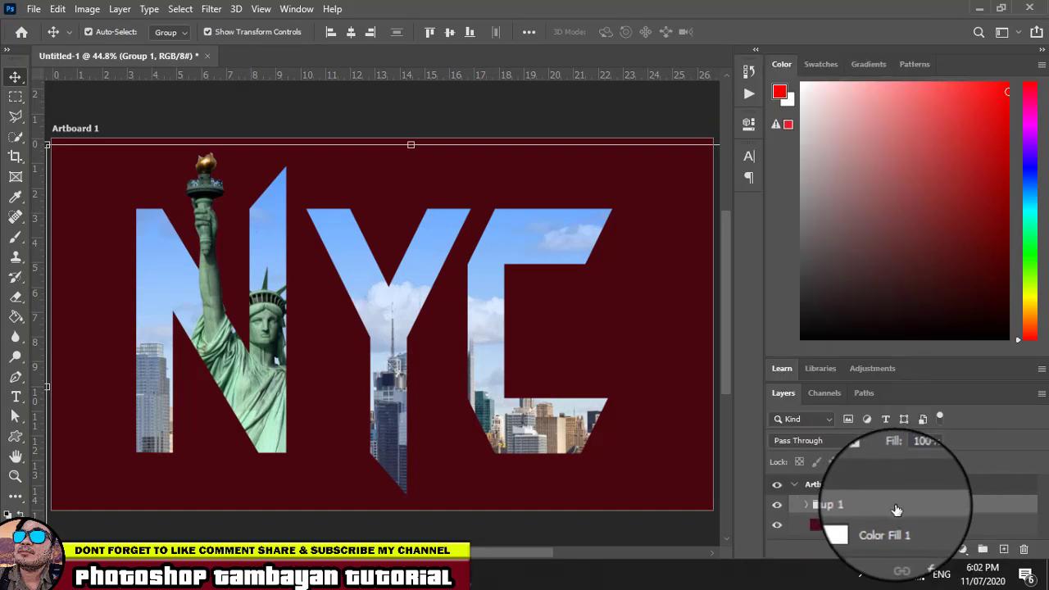
pyautogui.click(919, 549)
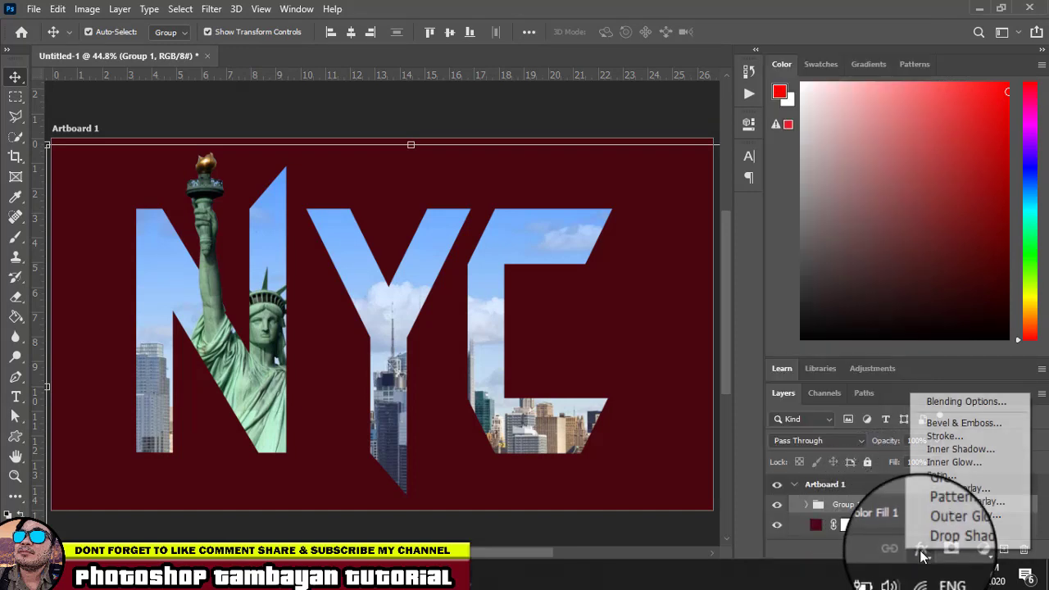
# - Enable Drop Shadow, Stroke and Bevel & Emboss, with the bevel style set to Outer Bevel
pyautogui.click(962, 402)
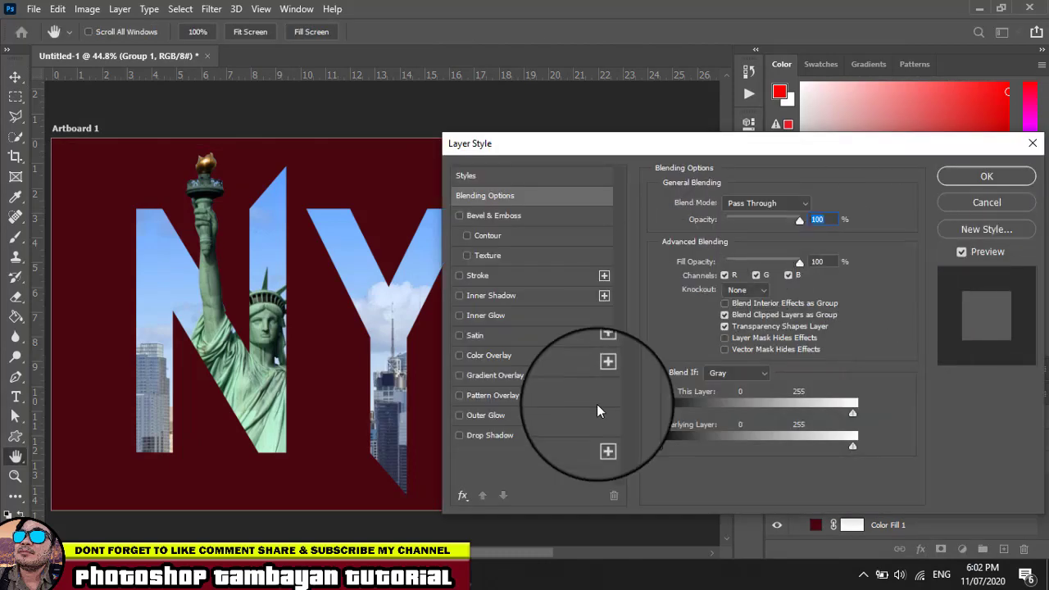
pyautogui.click(503, 435)
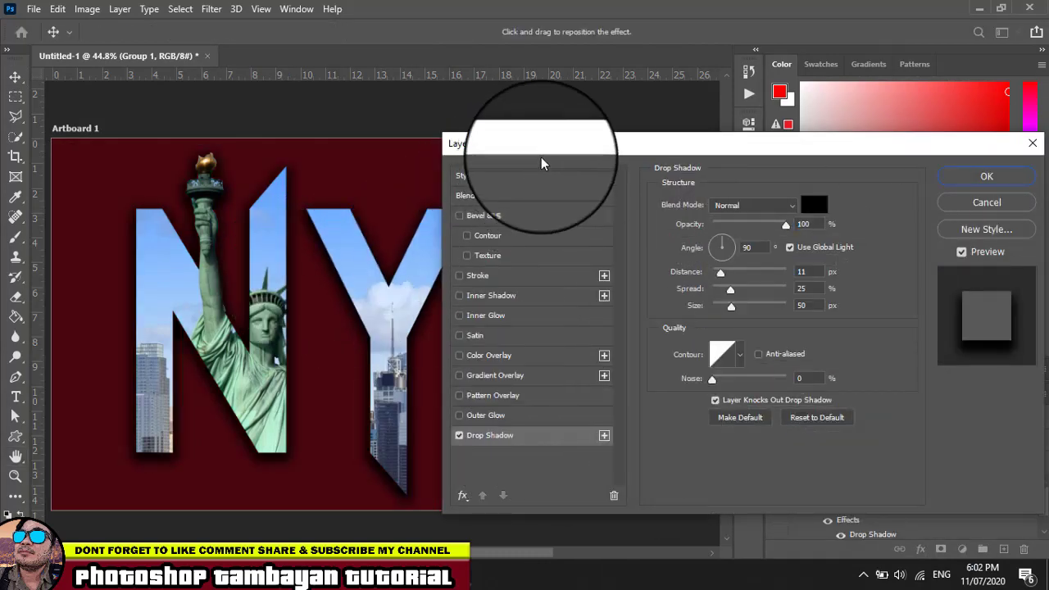
pyautogui.moveTo(595, 150)
pyautogui.mouseDown()
pyautogui.moveTo(665, 110)
pyautogui.moveTo(656, 111)
pyautogui.mouseUp()
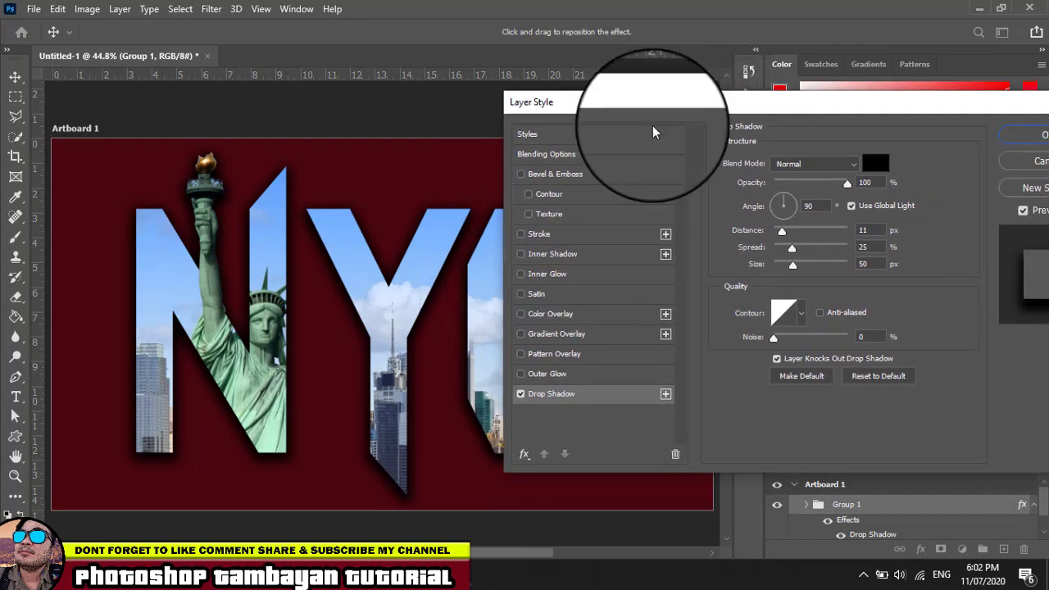
pyautogui.click(537, 235)
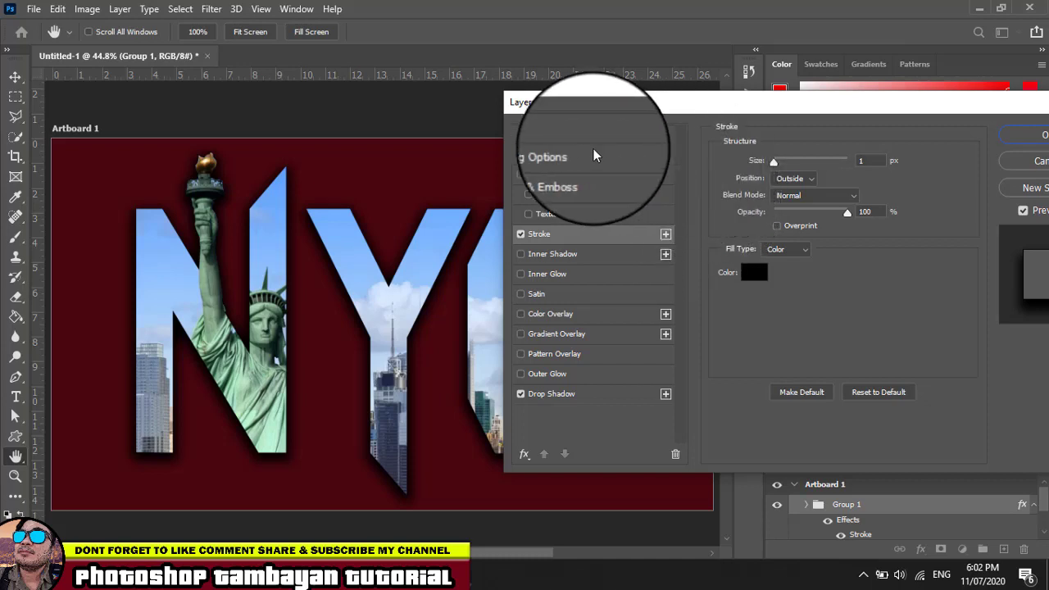
pyautogui.click(566, 174)
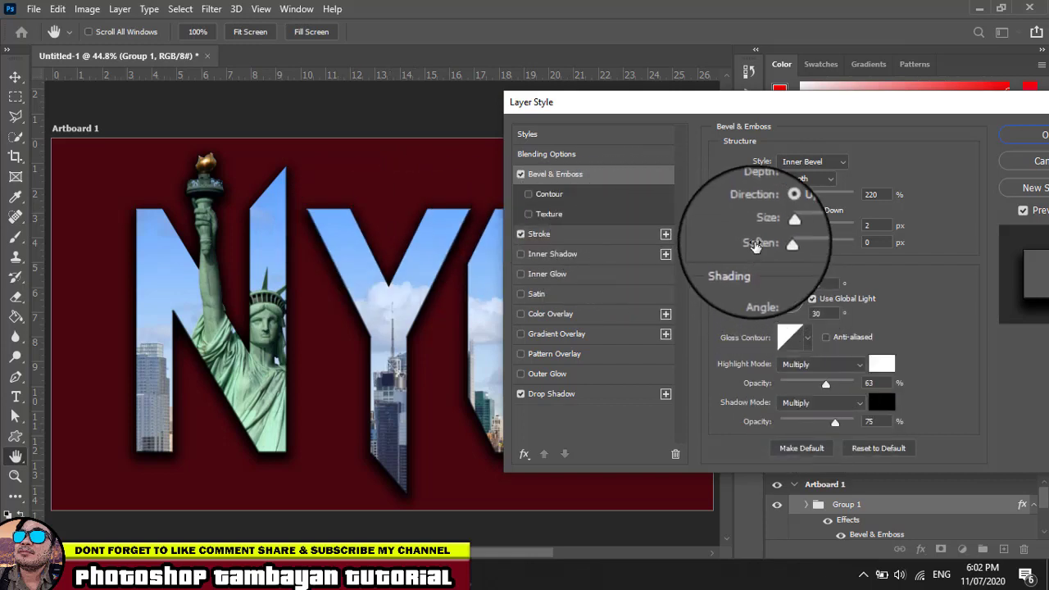
pyautogui.click(811, 161)
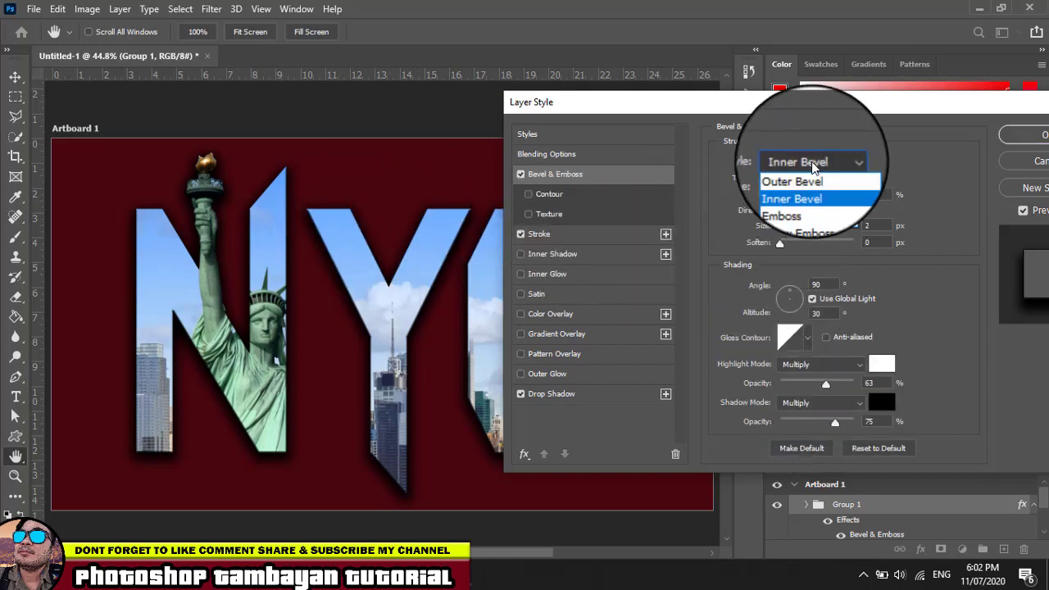
pyautogui.click(811, 177)
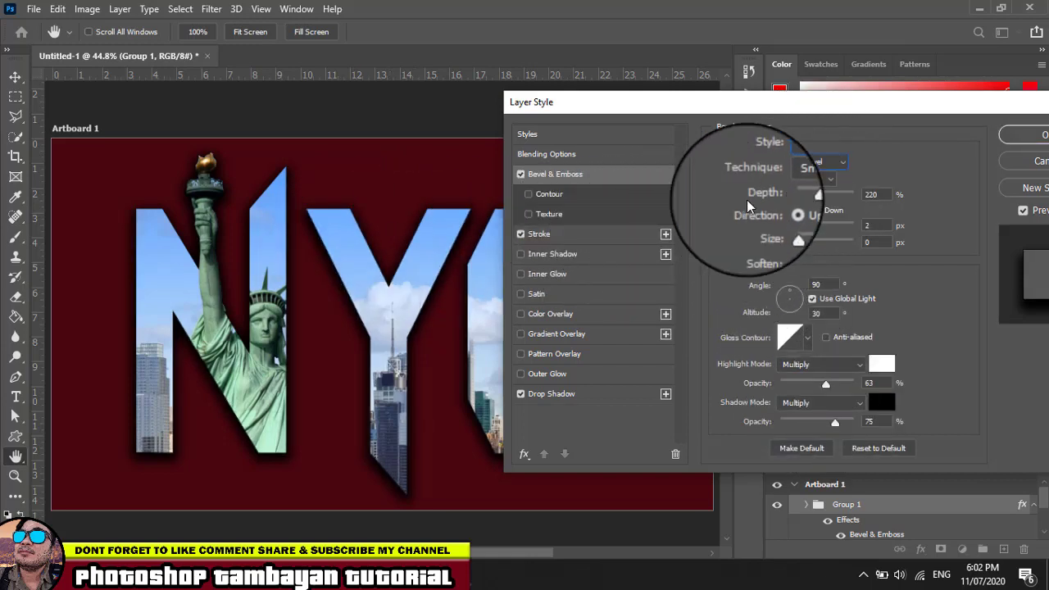
# - Make the stroke white at 4 px and apply the layer style
pyautogui.click(561, 234)
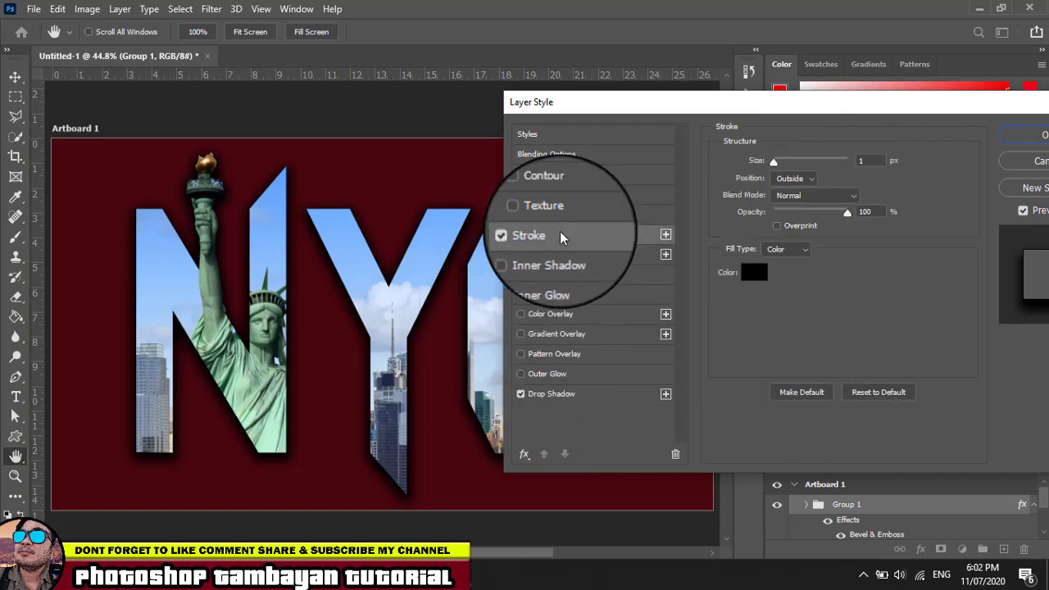
pyautogui.click(760, 278)
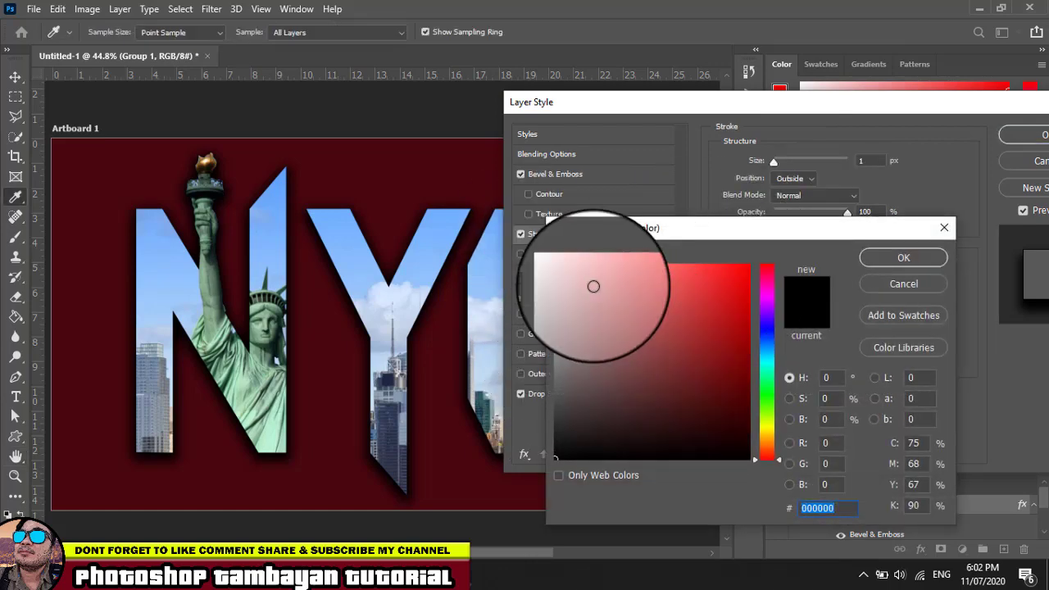
pyautogui.click(575, 262)
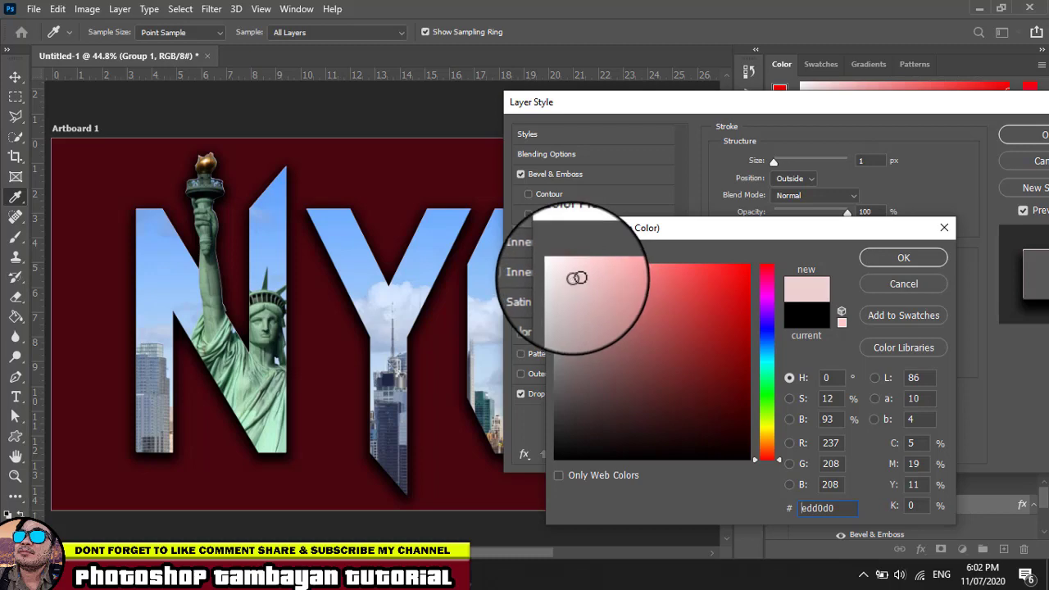
pyautogui.click(557, 266)
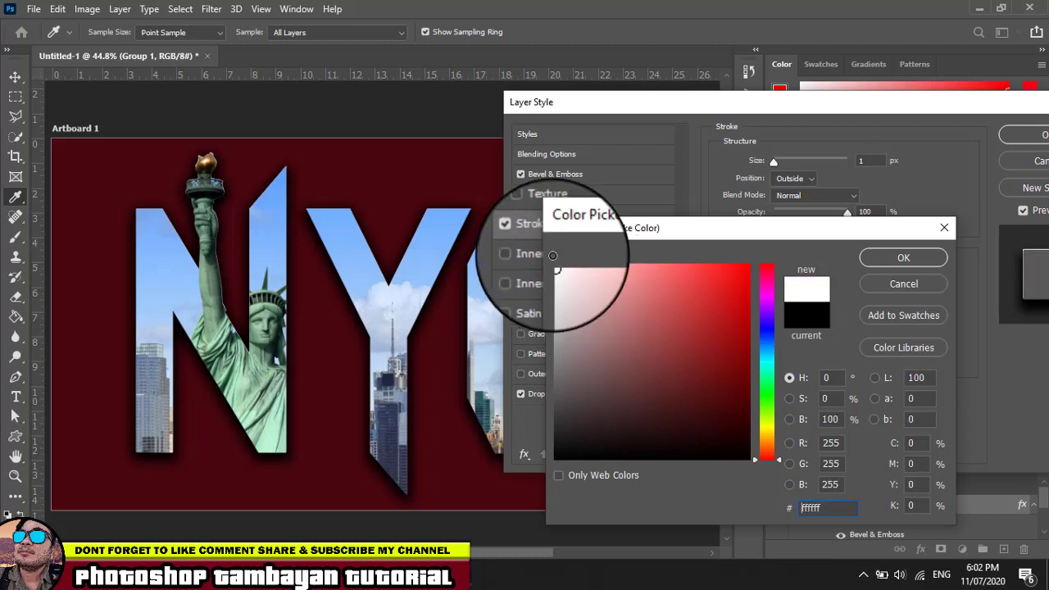
pyautogui.click(884, 258)
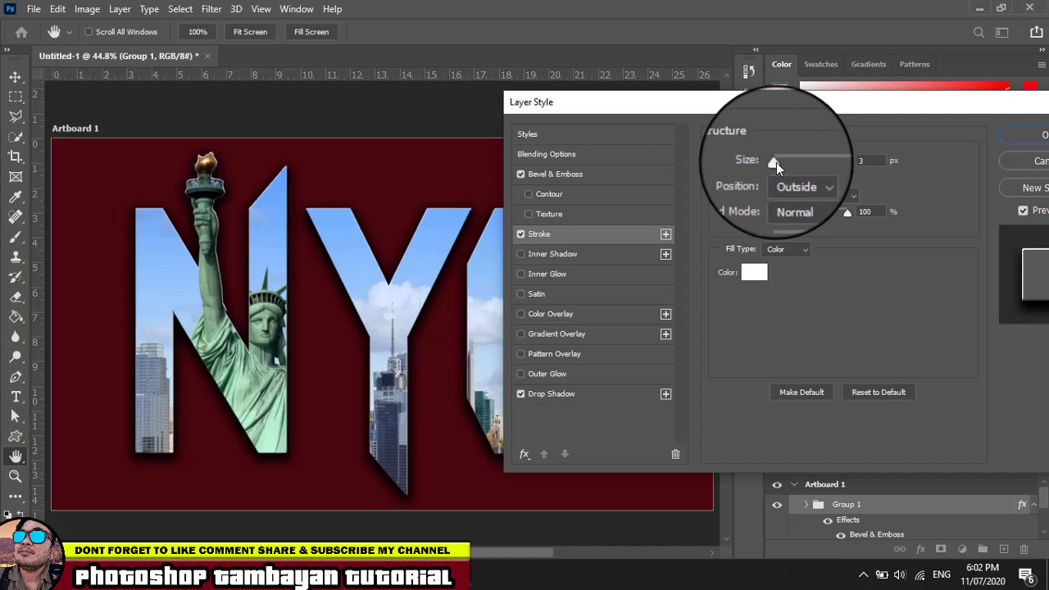
pyautogui.moveTo(775, 163); pyautogui.dragTo(777, 162)
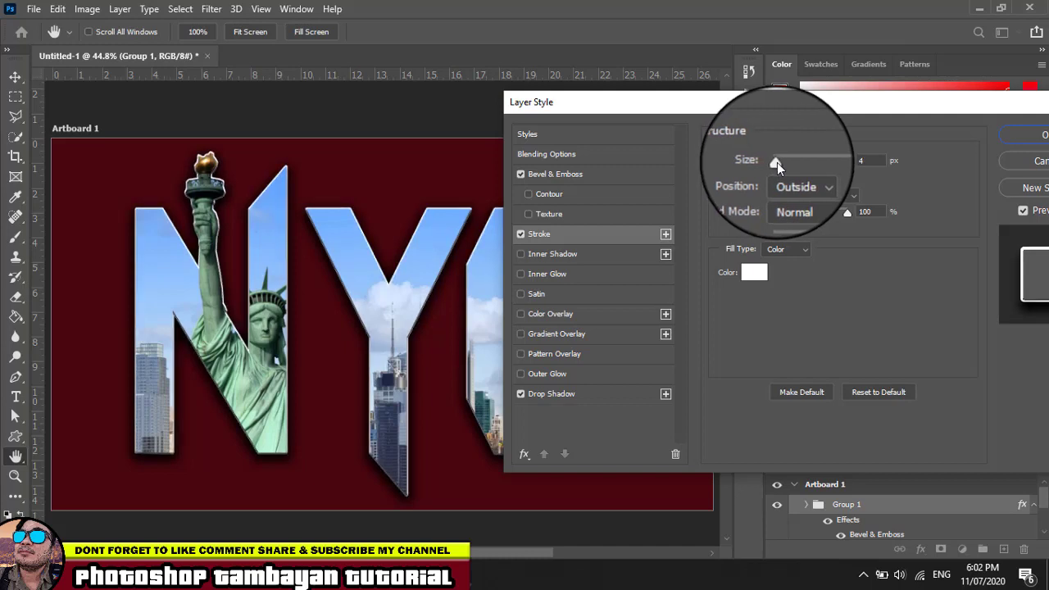
pyautogui.click(1025, 135)
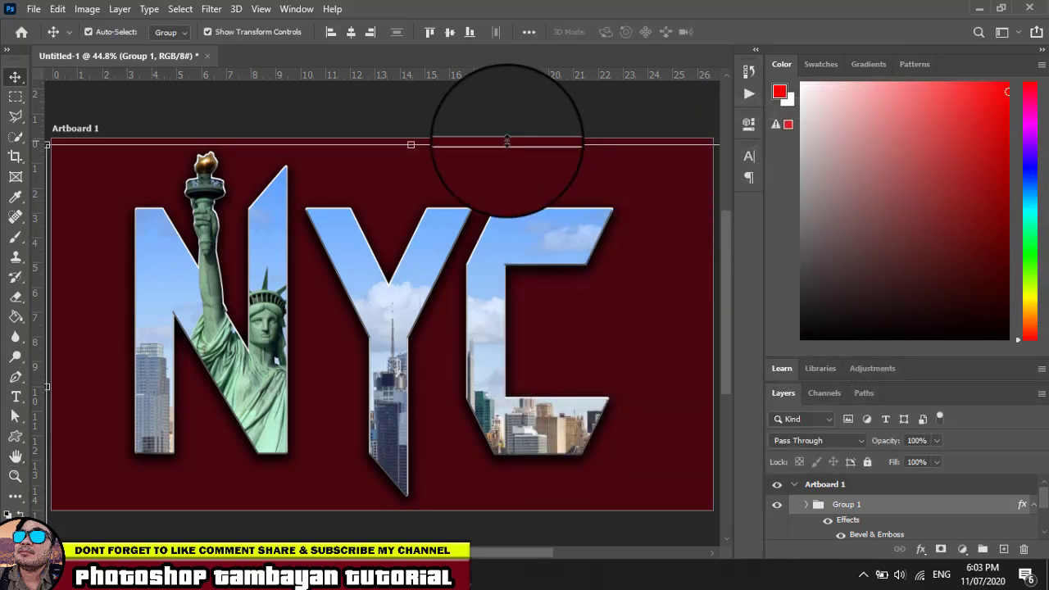
# - Add an empty Layer 2 and hide the maroon Color Fill 1 background
pyautogui.click(571, 118)
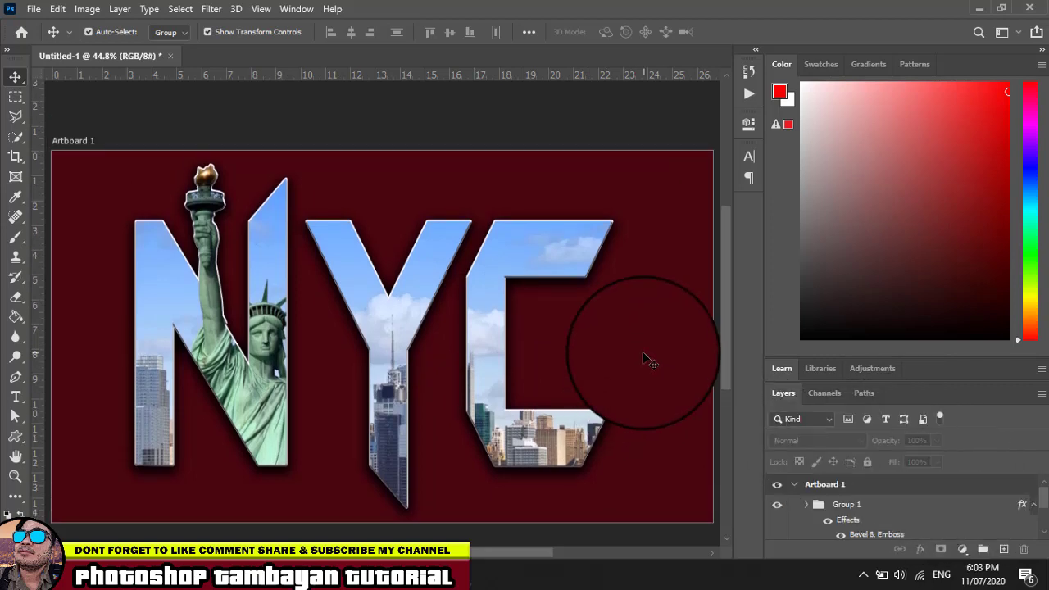
pyautogui.moveTo(1042, 504); pyautogui.dragTo(1043, 529)
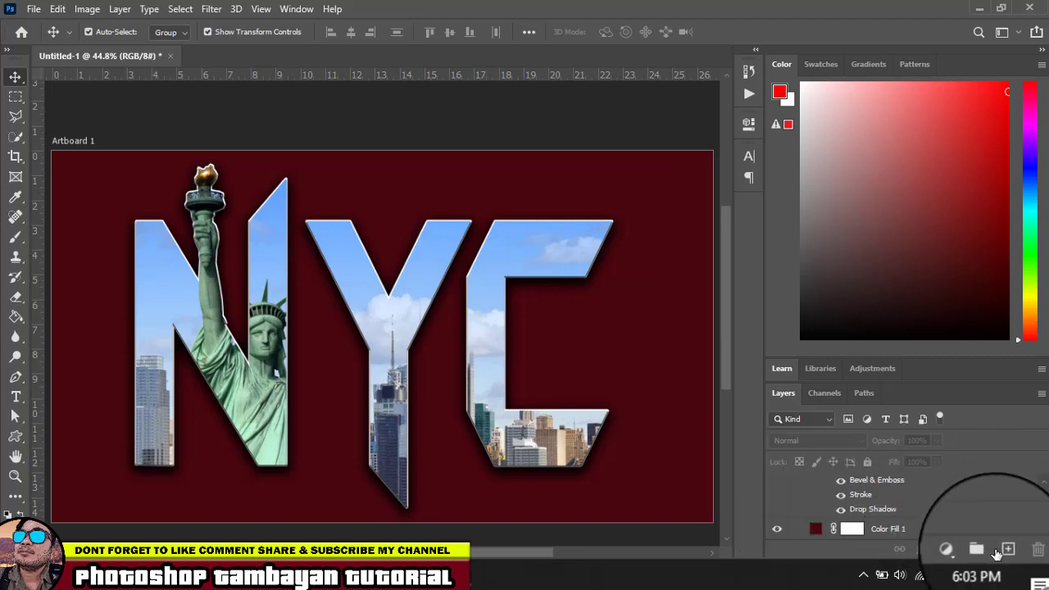
pyautogui.click(1004, 551)
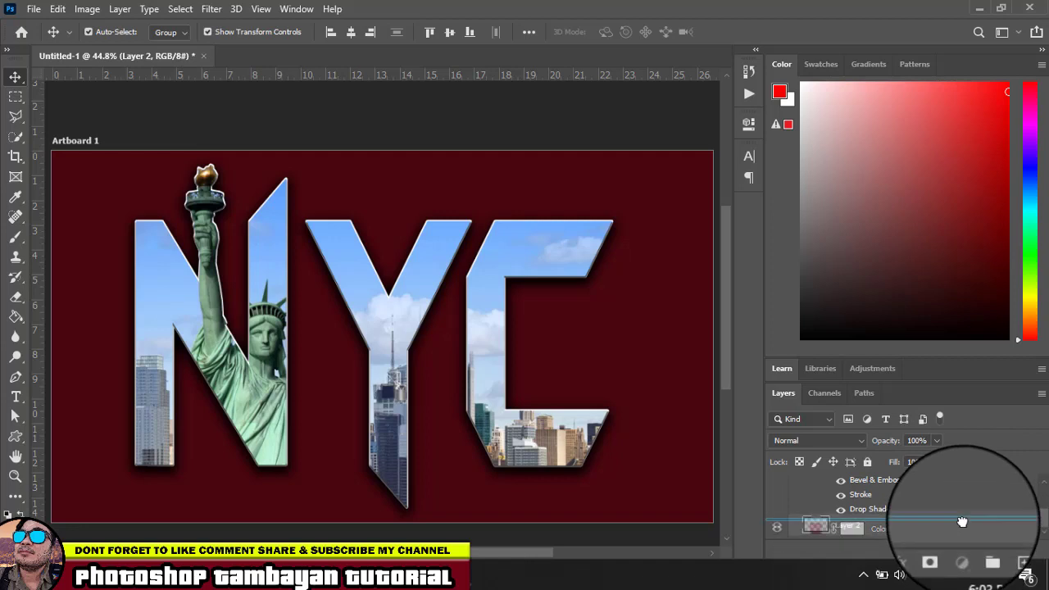
pyautogui.click(777, 531)
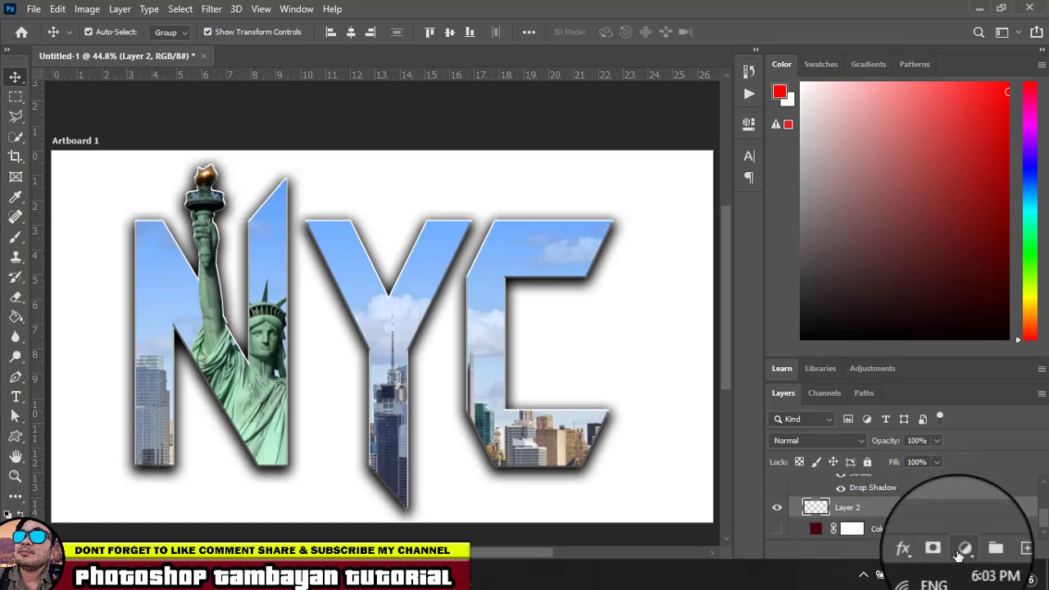
# - Add a Gradient Fill layer using the beige-to-dark gradient preset
pyautogui.click(957, 551)
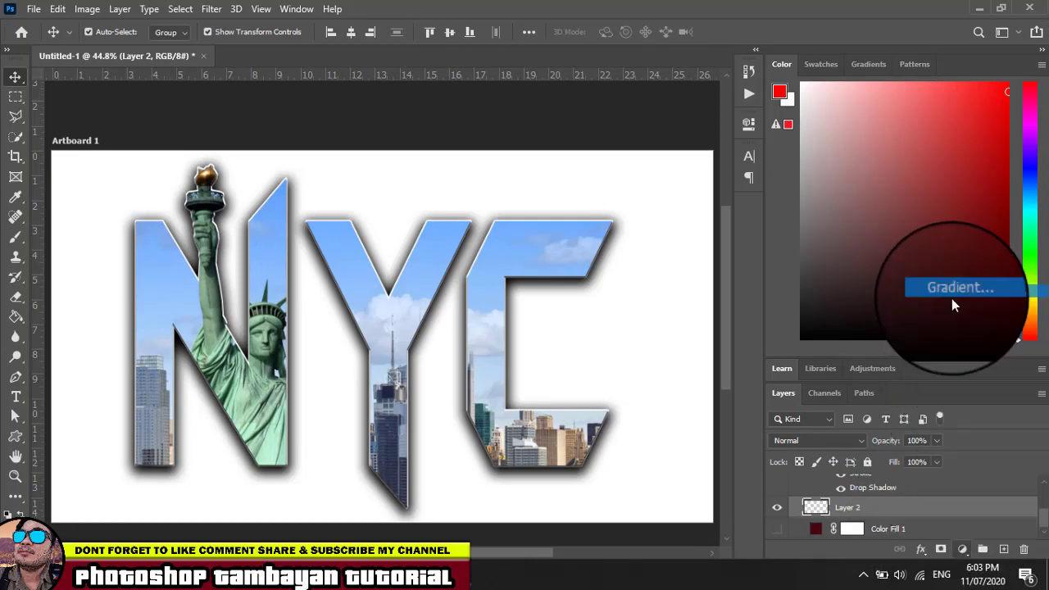
pyautogui.click(954, 303)
pyautogui.click(835, 287)
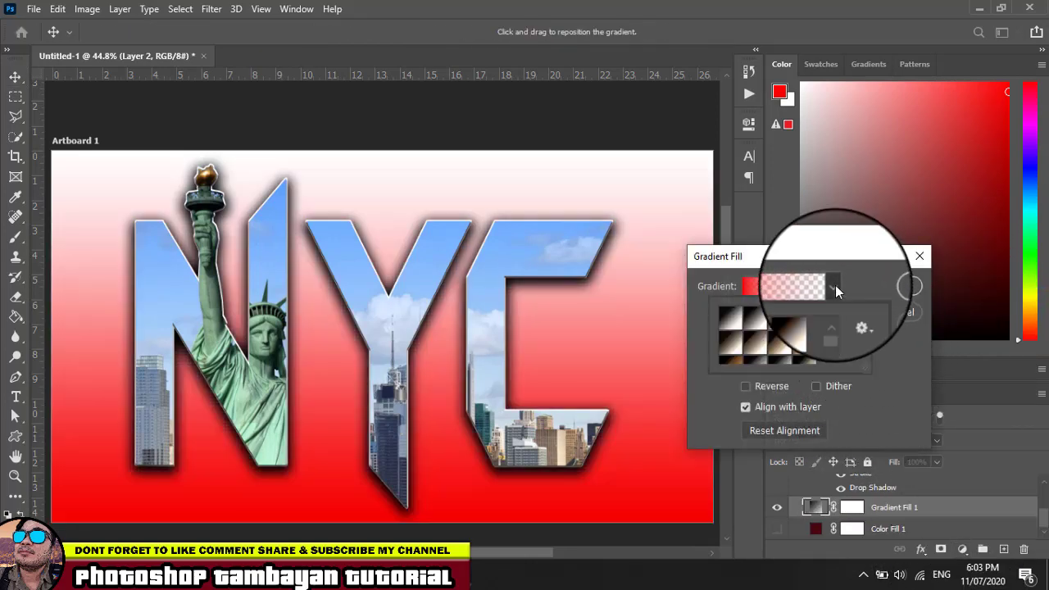
pyautogui.click(783, 344)
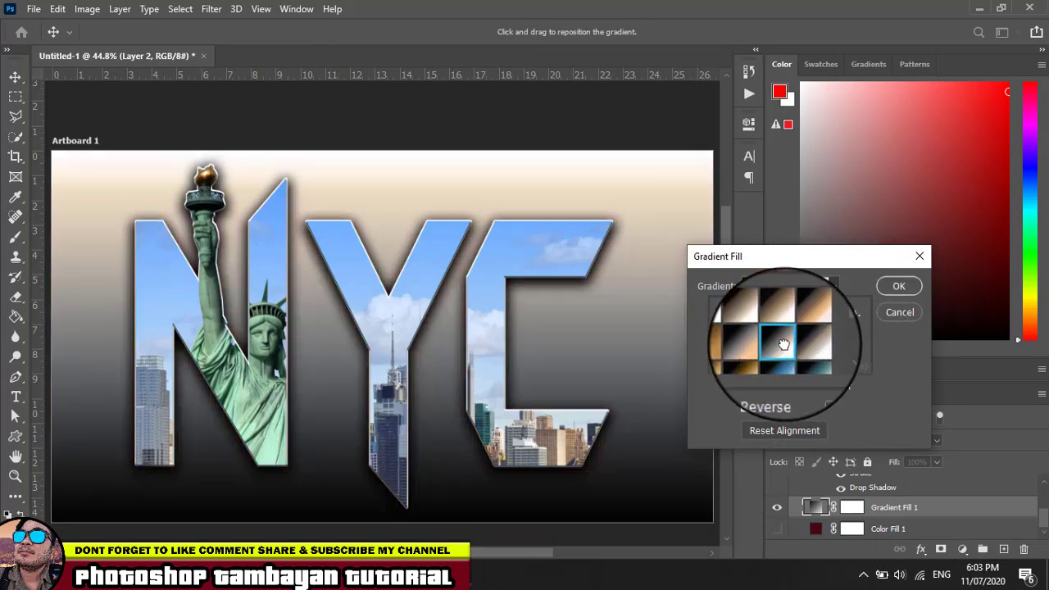
pyautogui.click(775, 342)
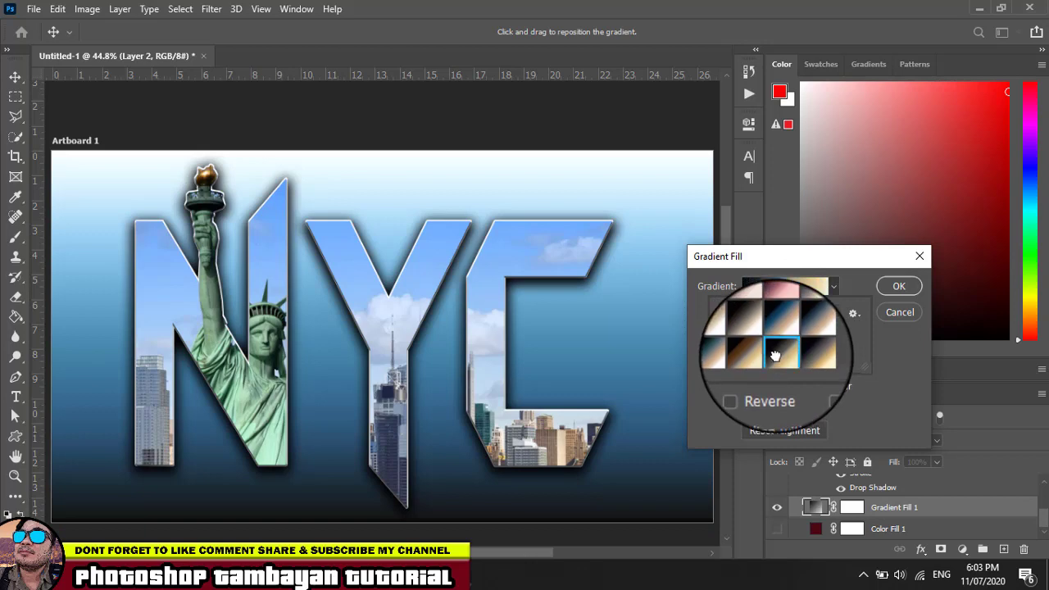
pyautogui.click(777, 357)
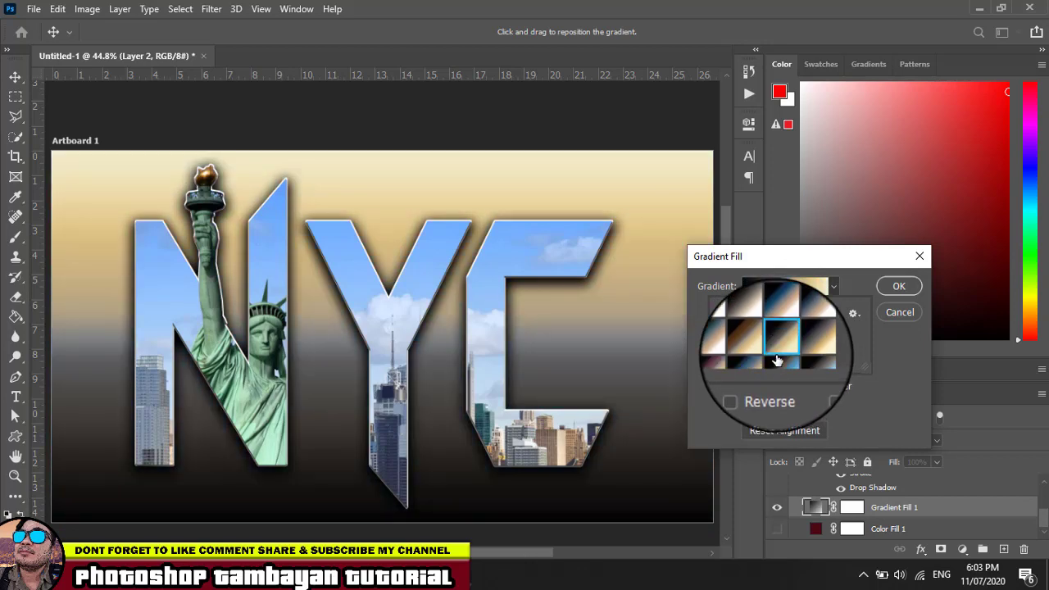
pyautogui.click(899, 287)
# - Make the gradient Radial and reversed at 319% scale, then deselect the fill layer
pyautogui.doubleClick(814, 507)
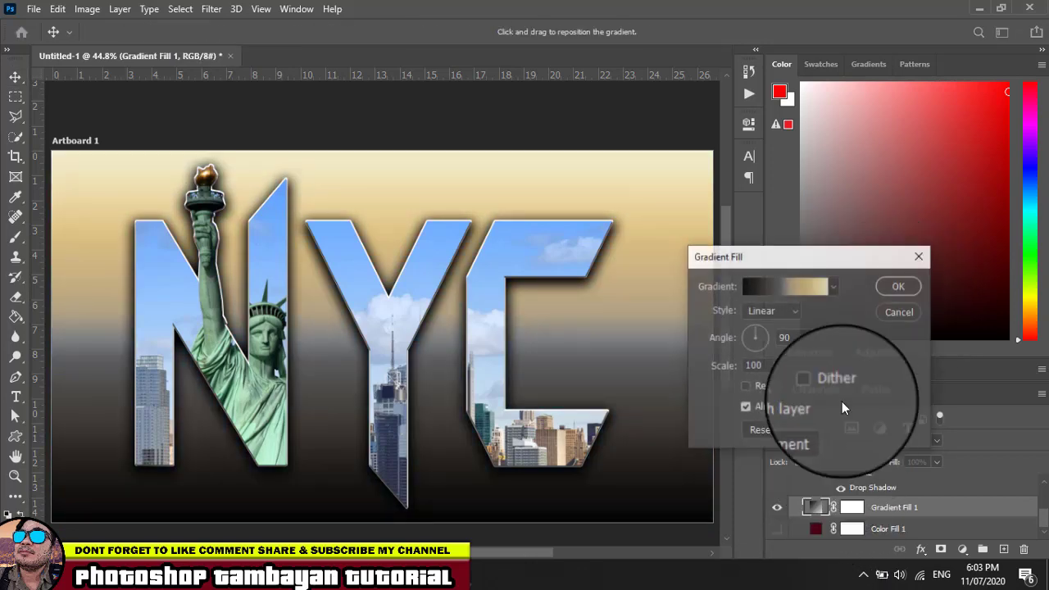
pyautogui.click(783, 311)
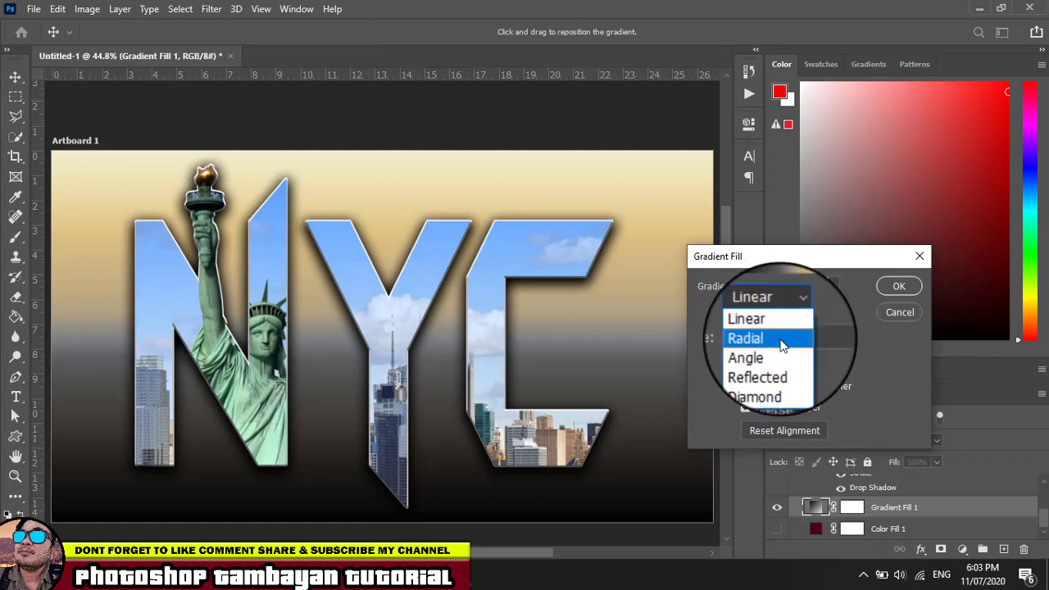
pyautogui.click(783, 339)
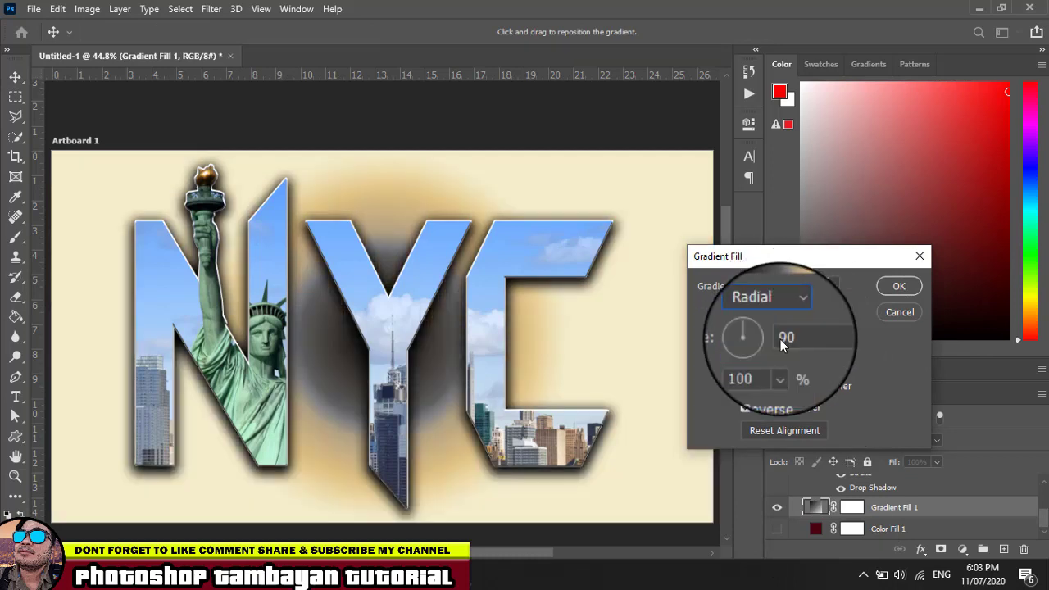
pyautogui.click(765, 386)
pyautogui.moveTo(777, 365); pyautogui.dragTo(814, 392)
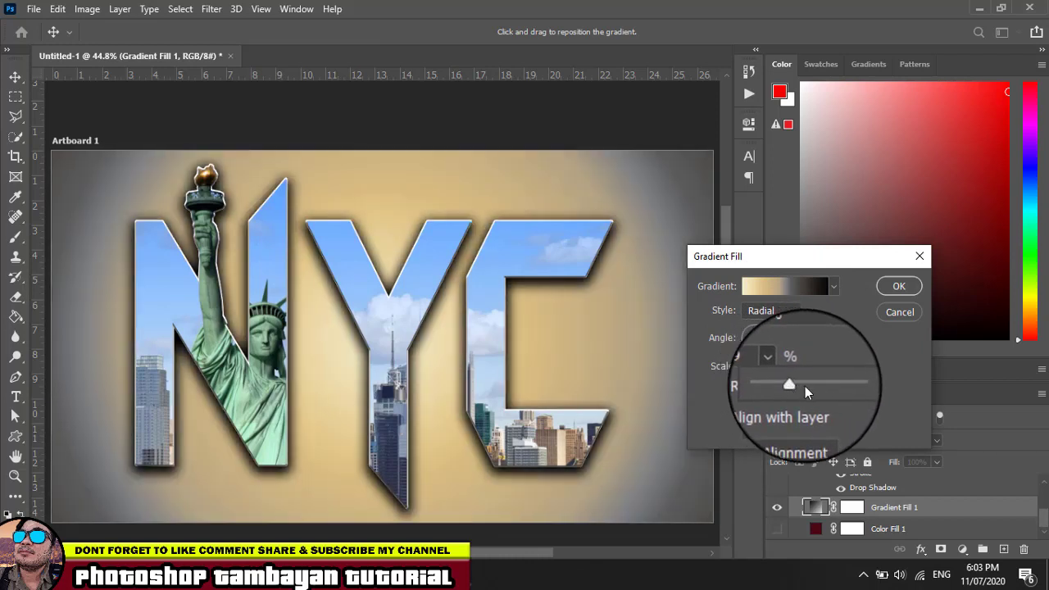
pyautogui.click(818, 383)
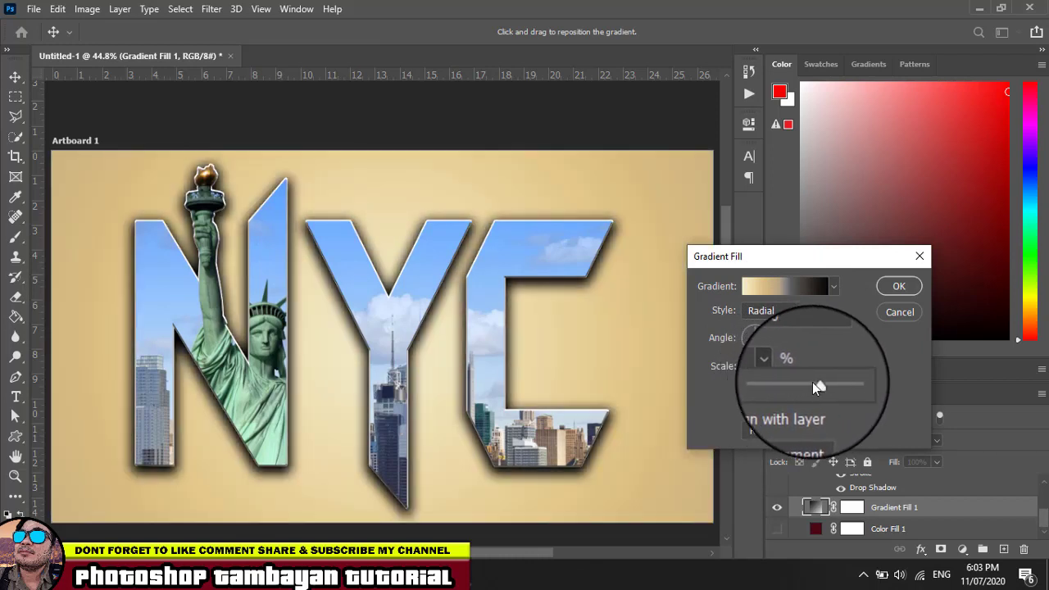
pyautogui.click(807, 385)
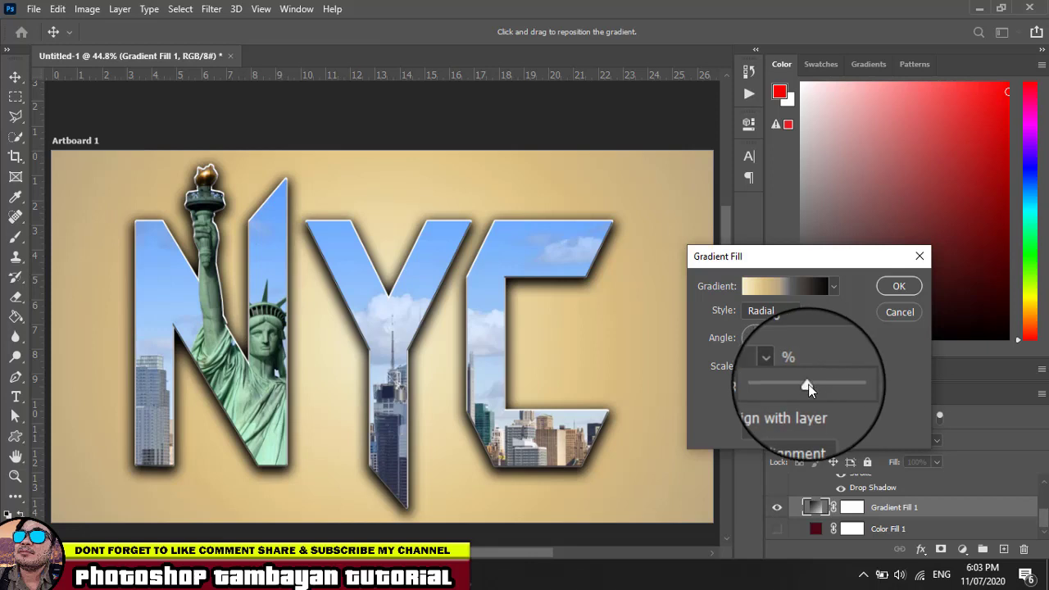
pyautogui.moveTo(807, 388); pyautogui.dragTo(794, 385)
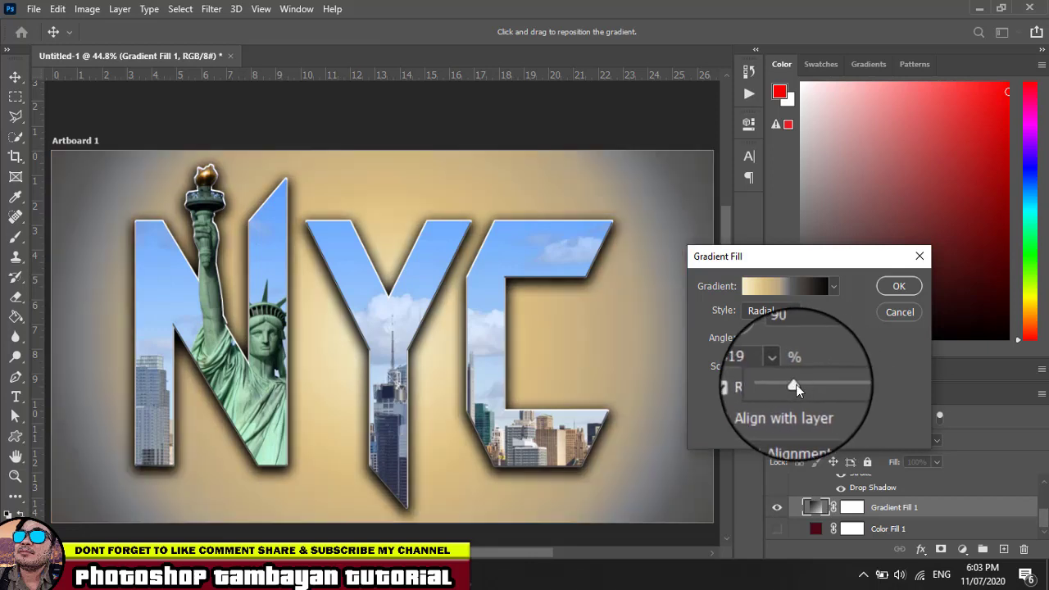
pyautogui.click(897, 290)
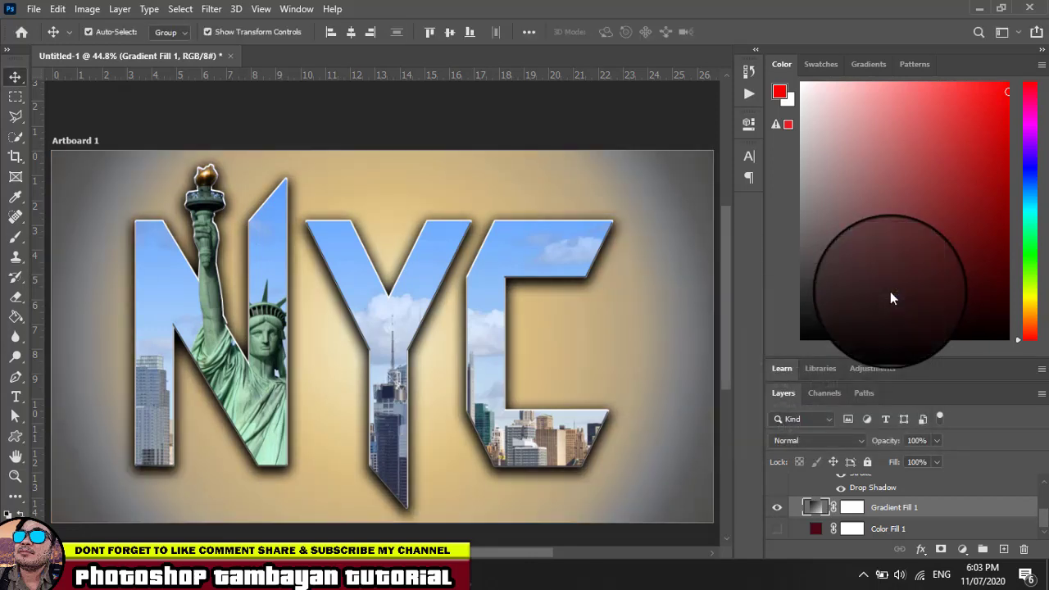
pyautogui.click(525, 131)
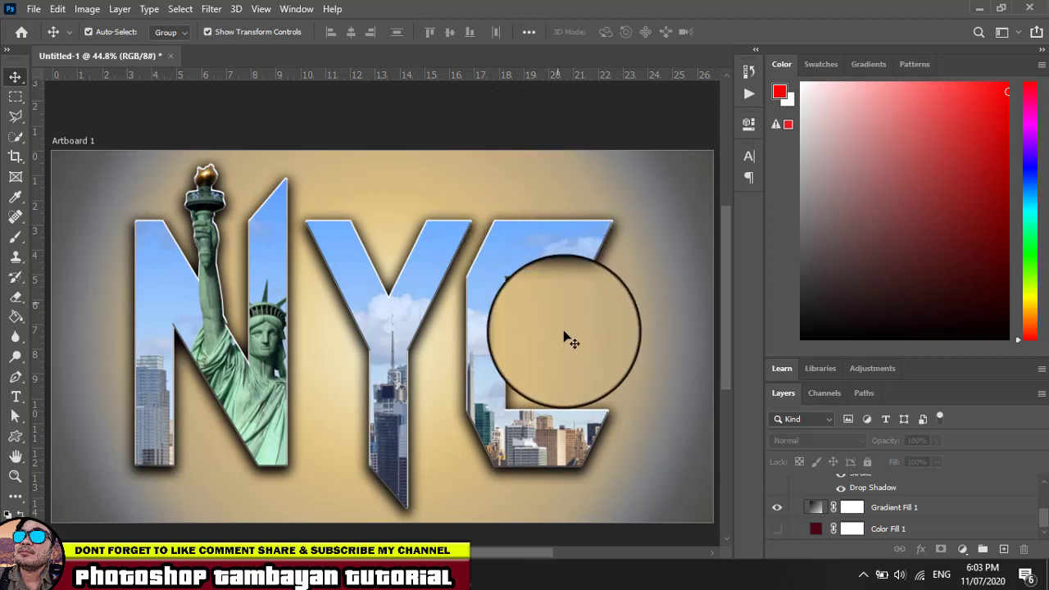
# - Switch to Chrome and return to the Statue of Liberty image search results
pyautogui.moveTo(565, 336)
pyautogui.mouseDown()
pyautogui.moveTo(624, 404)
pyautogui.moveTo(298, 217)
pyautogui.moveTo(984, 497)
pyautogui.moveTo(274, 566)
pyautogui.mouseUp()
pyautogui.click(254, 572)
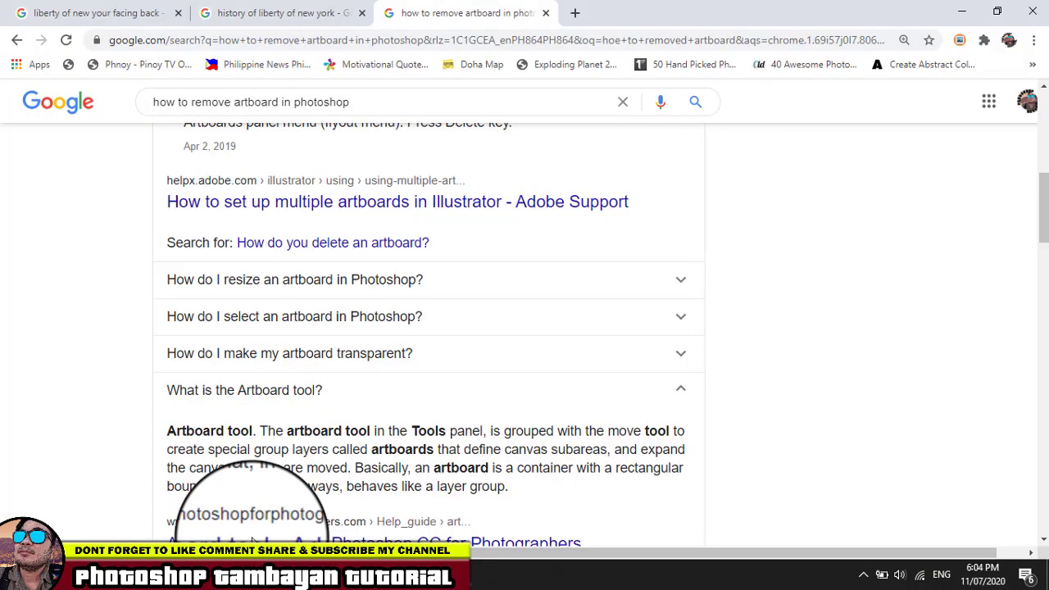
pyautogui.click(275, 15)
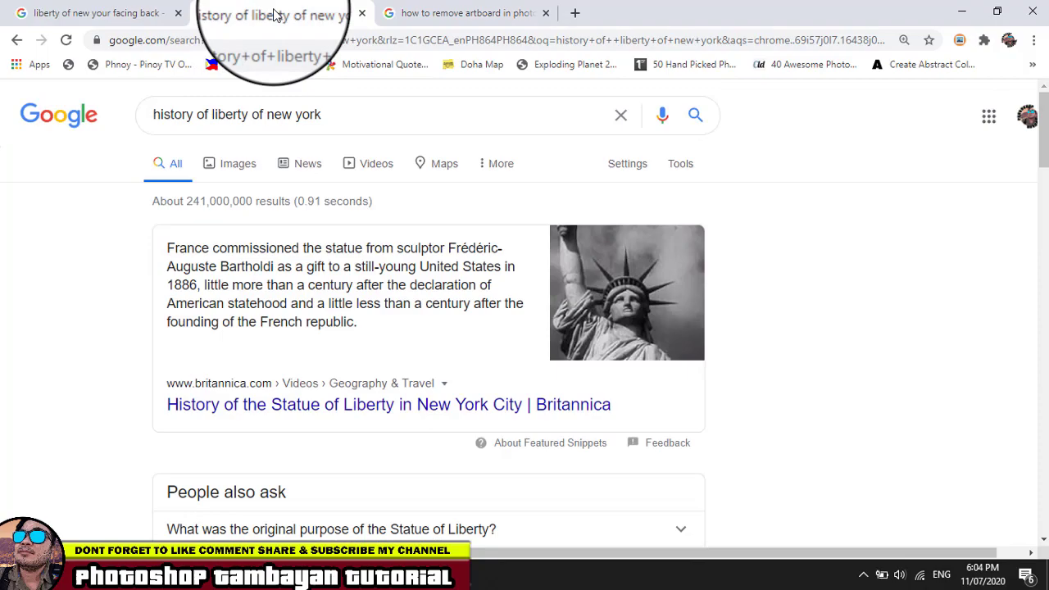
pyautogui.click(102, 14)
pyautogui.scroll(3, 425, 331)
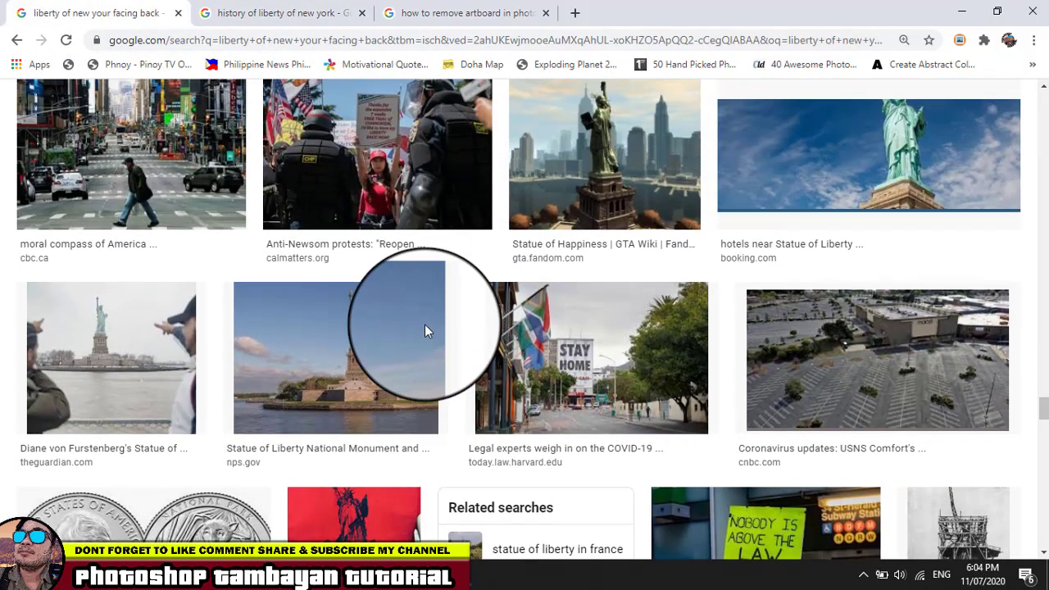
pyautogui.scroll(2, 424, 331)
pyautogui.scroll(5, 426, 333)
pyautogui.scroll(1, 432, 336)
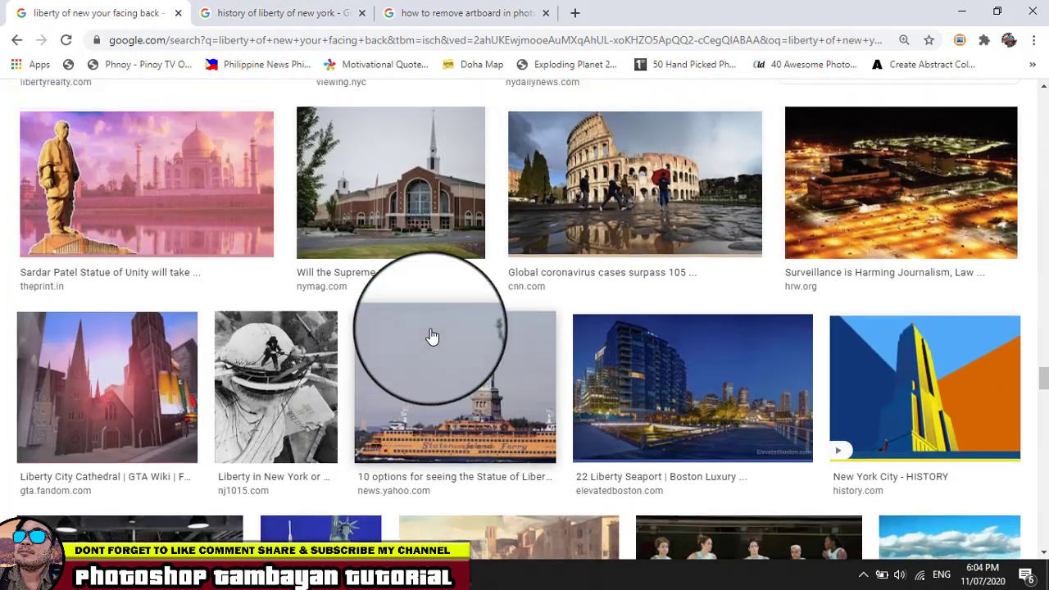
pyautogui.scroll(2, 432, 336)
pyautogui.scroll(3, 432, 336)
pyautogui.scroll(3, 432, 336)
pyautogui.scroll(1, 432, 336)
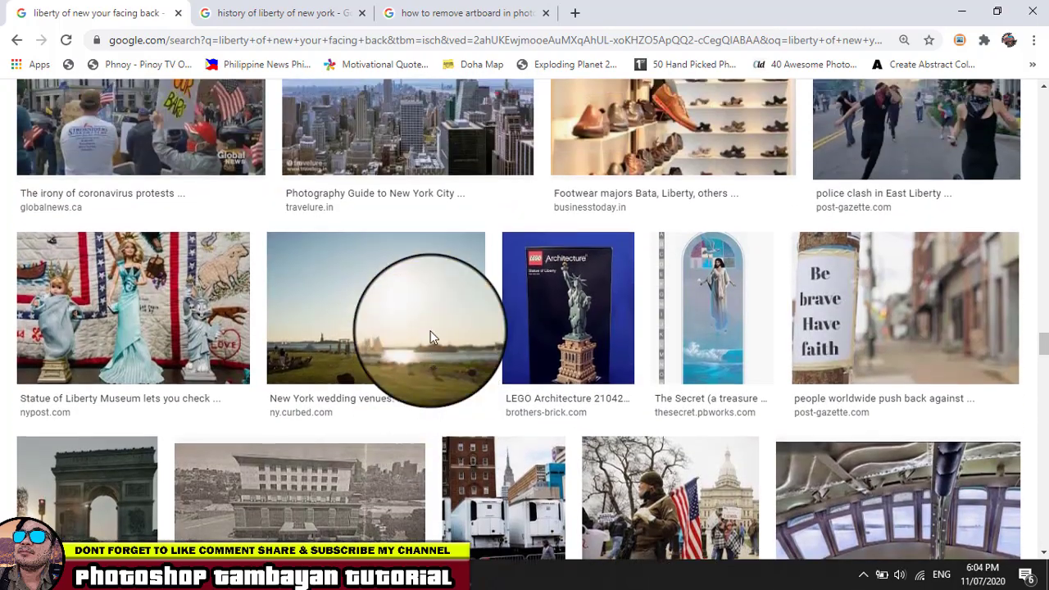
pyautogui.scroll(3, 432, 336)
pyautogui.scroll(2, 432, 336)
pyautogui.scroll(-1, 428, 369)
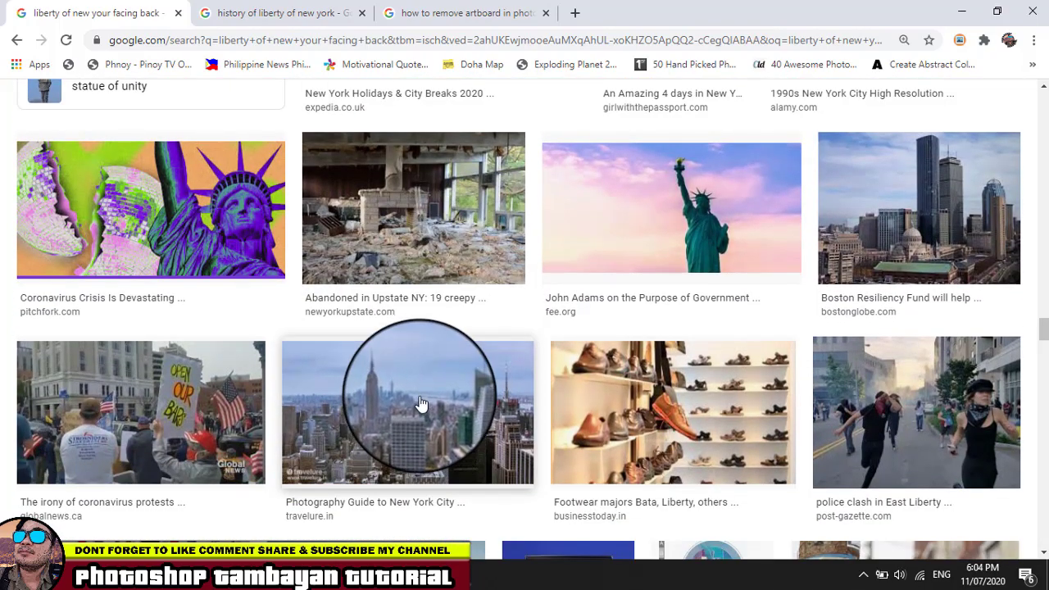
# - Copy the Photography Guide to New York City skyline image and return to Photoshop
pyautogui.click(420, 403)
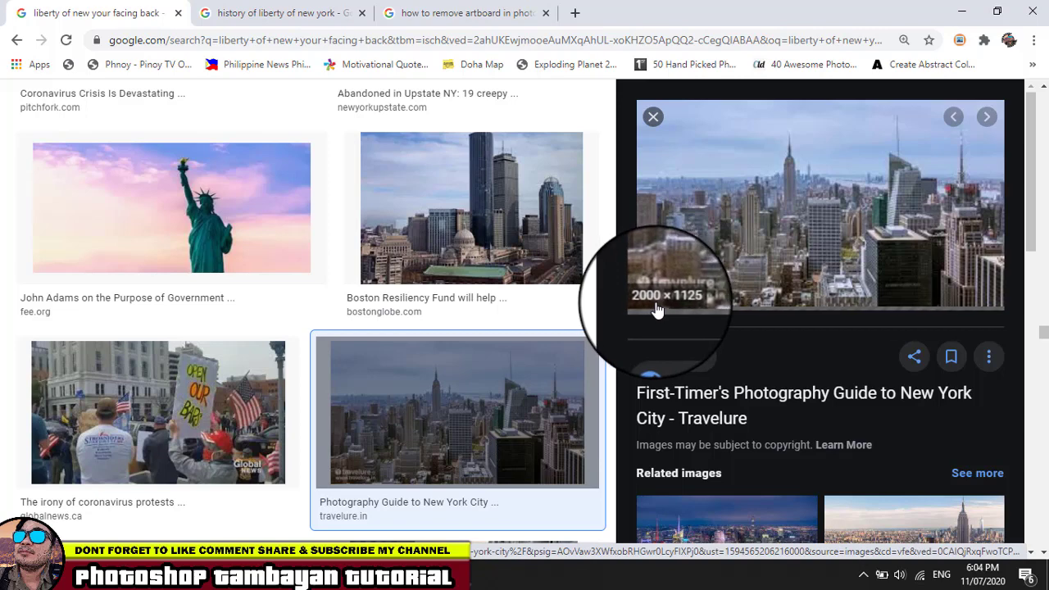
pyautogui.scroll(-1, 840, 368)
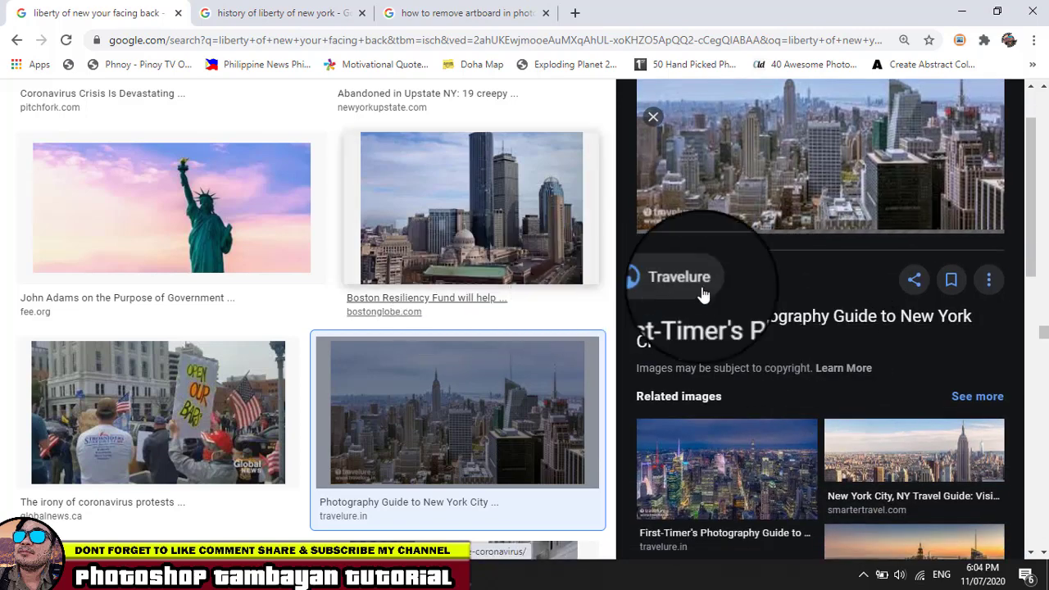
pyautogui.scroll(1, 831, 188)
pyautogui.scroll(2, 445, 248)
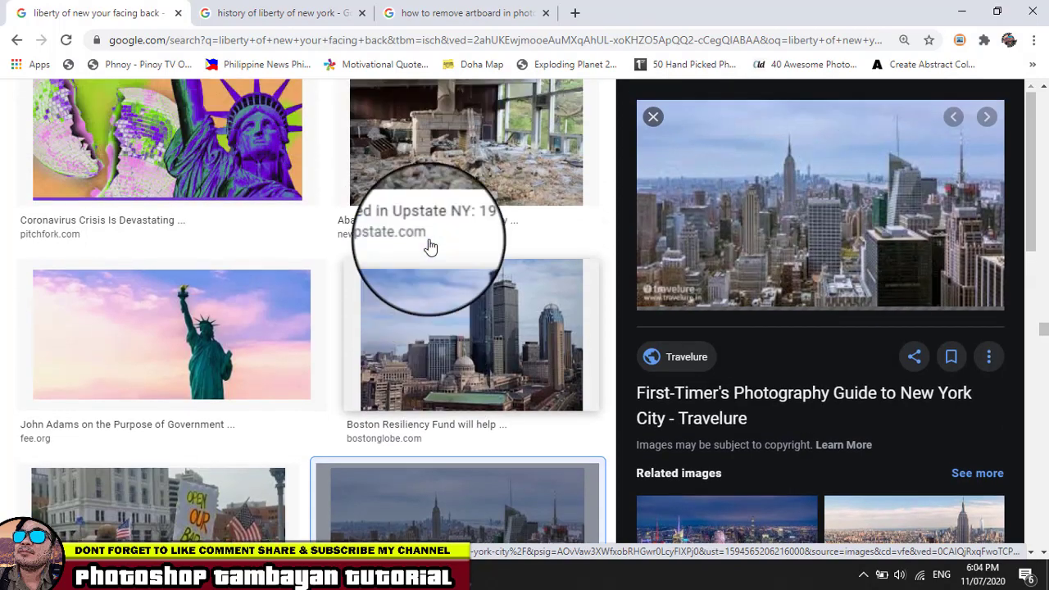
pyautogui.scroll(4, 442, 247)
pyautogui.scroll(3, 430, 245)
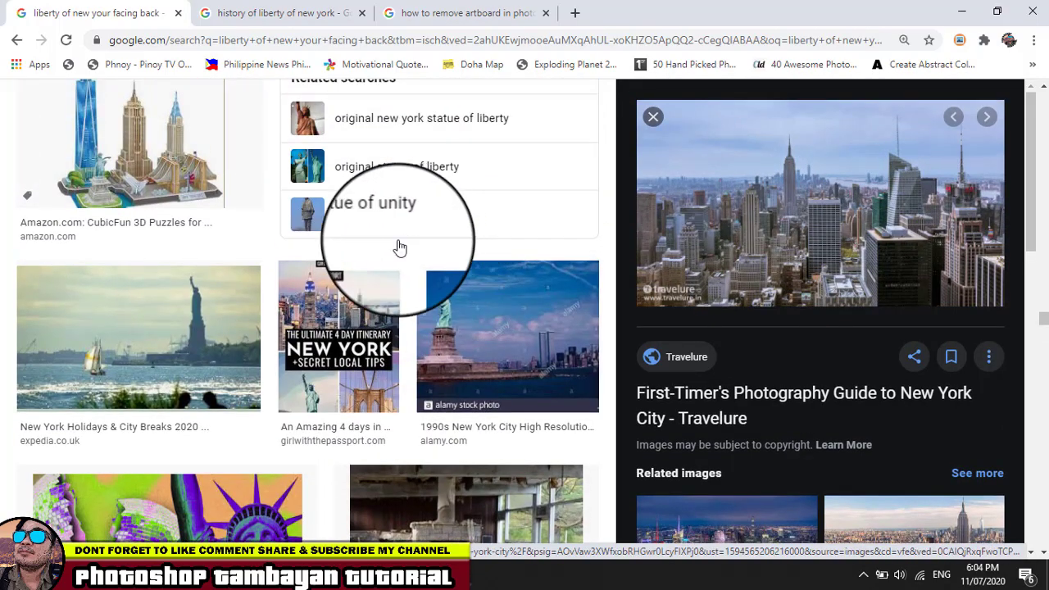
pyautogui.scroll(3, 399, 247)
pyautogui.scroll(3, 401, 248)
pyautogui.scroll(3, 402, 250)
pyautogui.scroll(3, 401, 250)
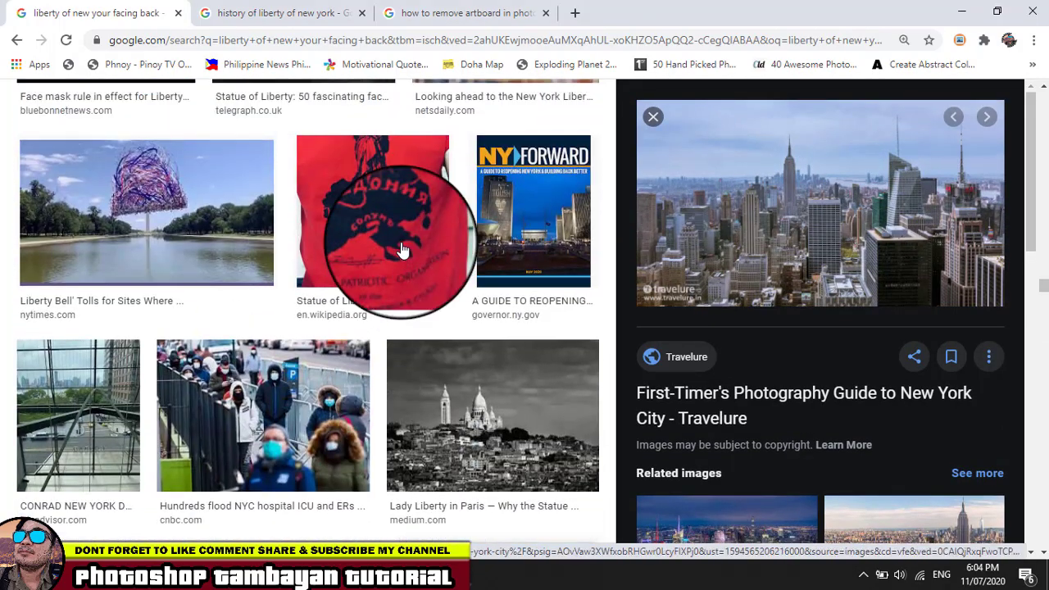
pyautogui.scroll(3, 401, 250)
pyautogui.scroll(3, 402, 250)
pyautogui.scroll(3, 402, 250)
pyautogui.scroll(-3, 402, 250)
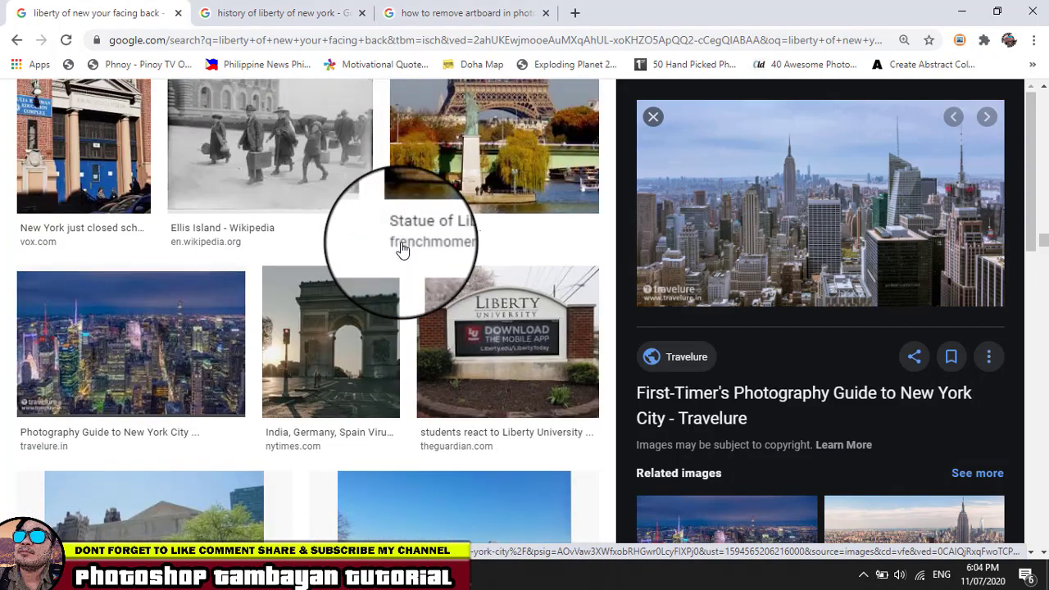
pyautogui.scroll(-3, 401, 250)
pyautogui.scroll(-3, 402, 250)
pyautogui.scroll(1, 402, 250)
pyautogui.scroll(3, 402, 250)
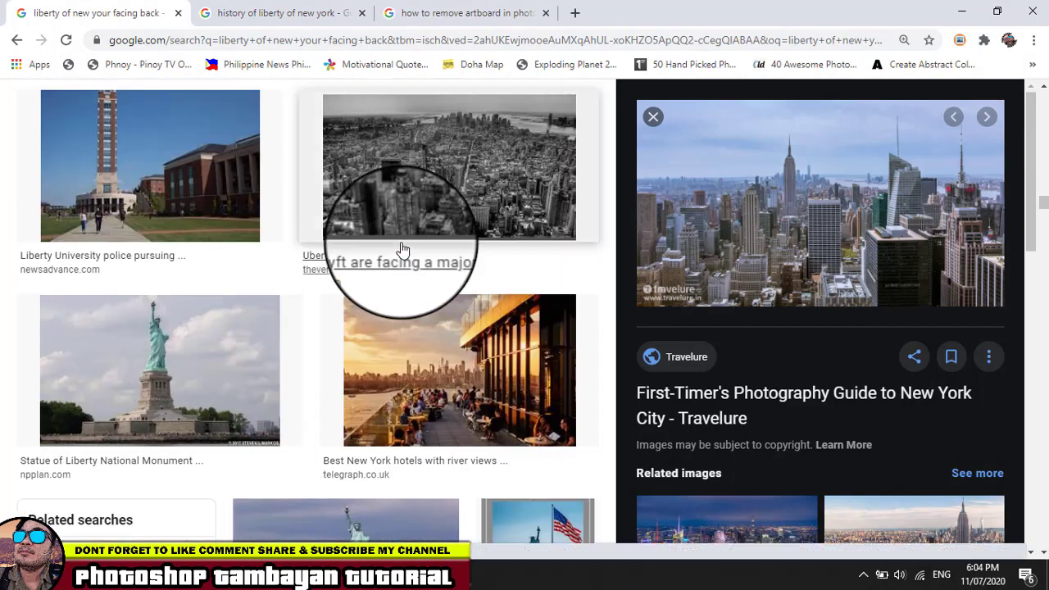
pyautogui.scroll(2, 402, 250)
pyautogui.scroll(3, 402, 250)
pyautogui.scroll(3, 402, 250)
pyautogui.scroll(2, 402, 250)
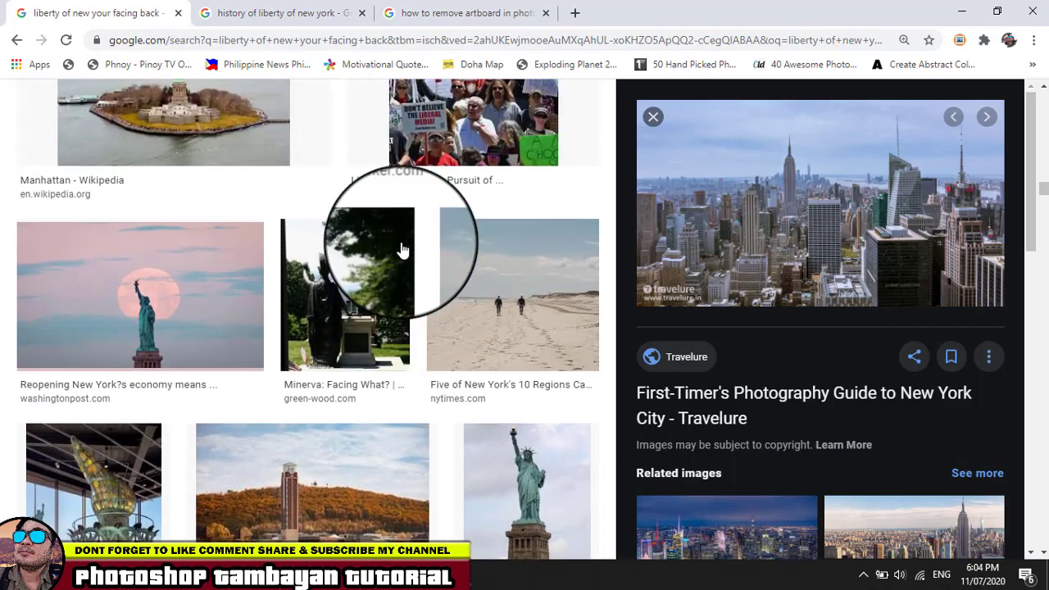
pyautogui.scroll(-3, 401, 250)
pyautogui.scroll(2, 401, 250)
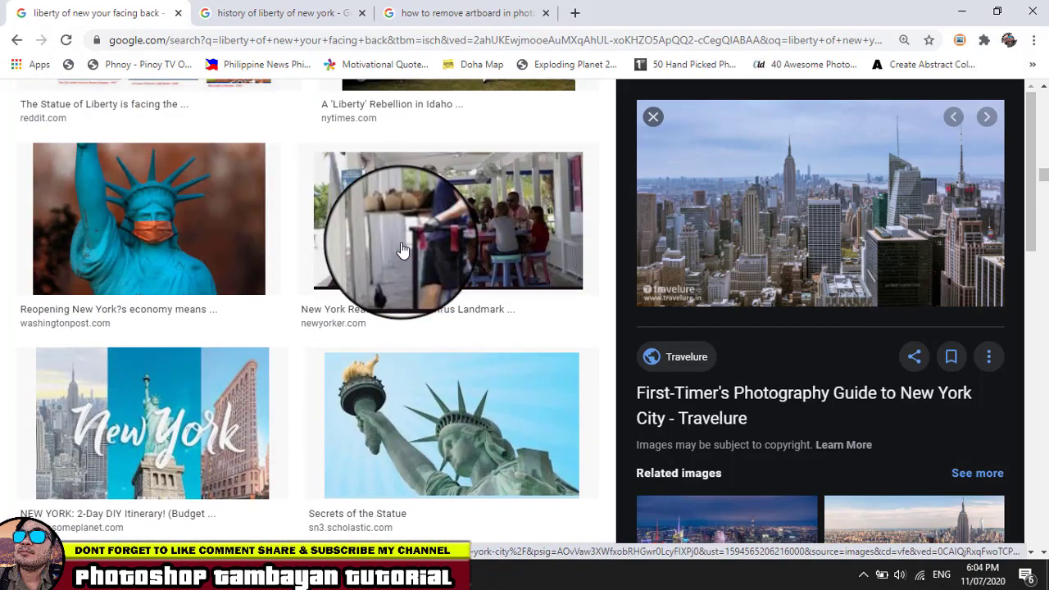
pyautogui.scroll(3, 402, 250)
pyautogui.scroll(5, 402, 250)
pyautogui.scroll(4, 402, 250)
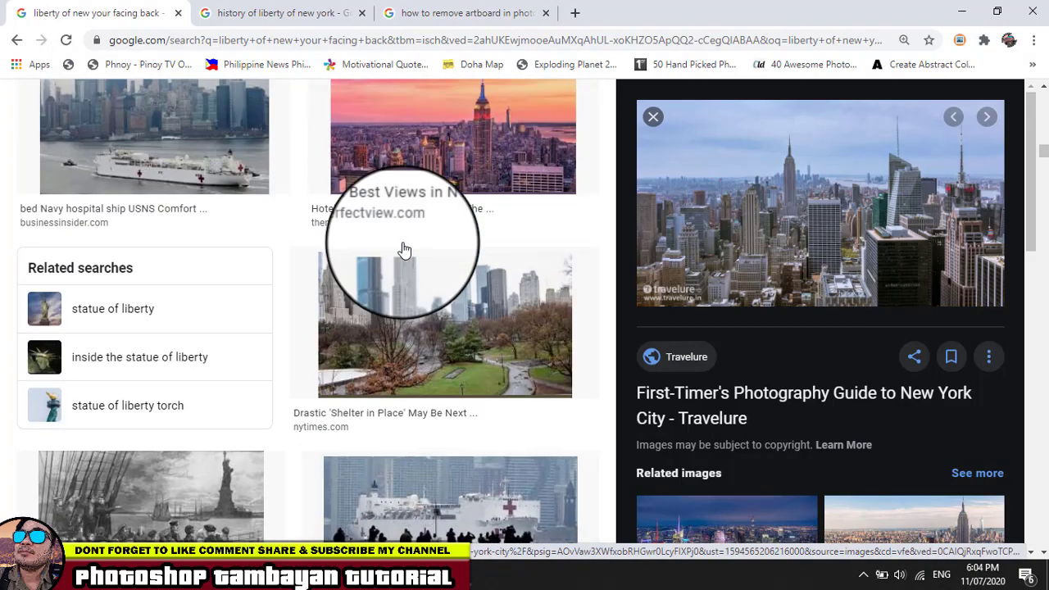
pyautogui.scroll(1, 402, 250)
pyautogui.scroll(1, 402, 250)
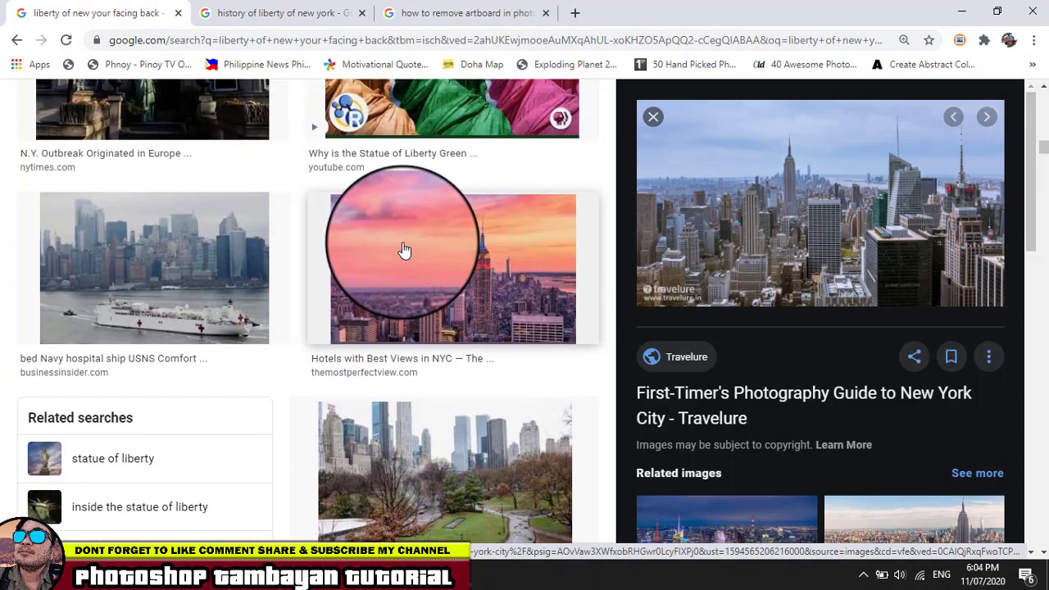
pyautogui.rightClick(772, 190)
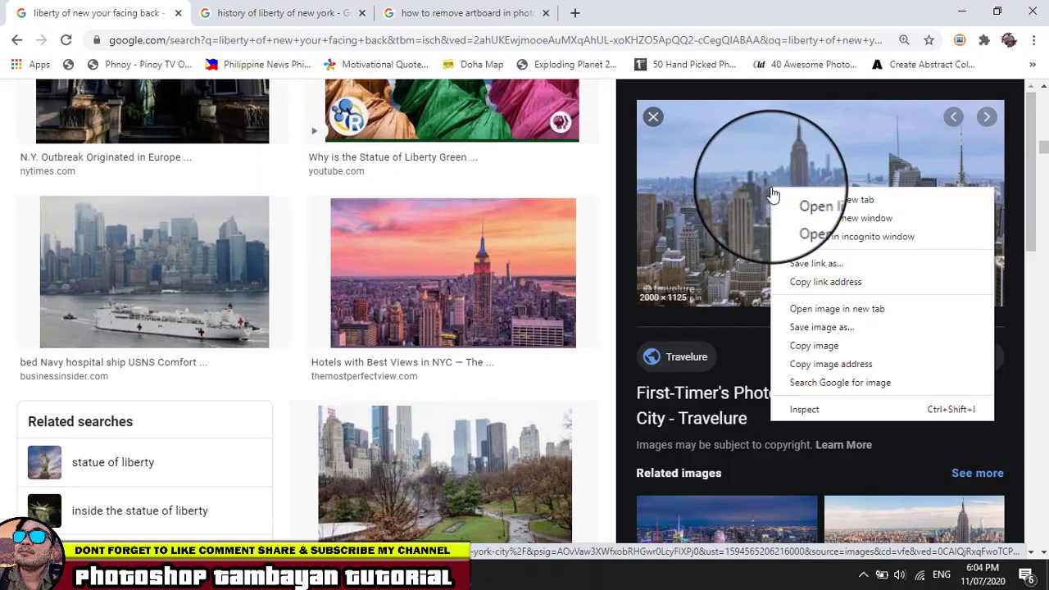
pyautogui.click(835, 349)
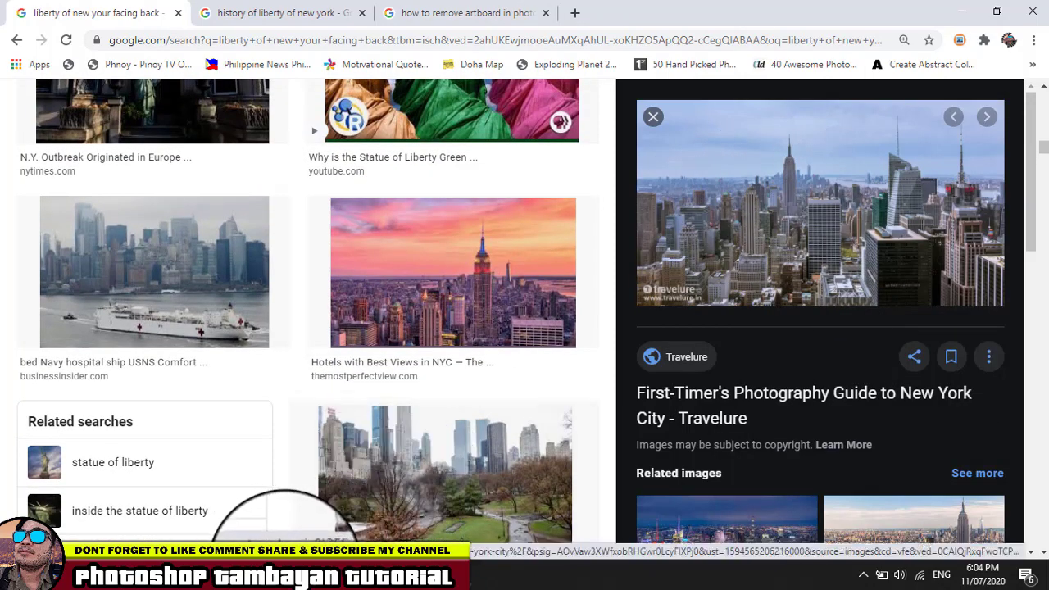
pyautogui.click(287, 574)
# - Paste the skyline photo as Layer 2 beneath Group 1 at 54% opacity
pyautogui.click(465, 187)
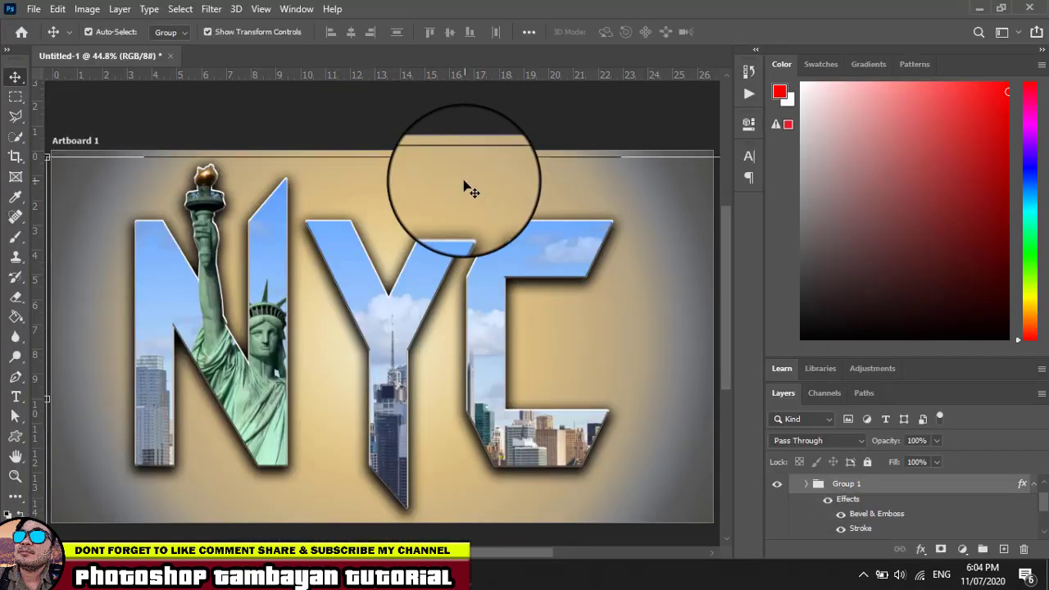
pyautogui.hotkey('ctrl', 'v')
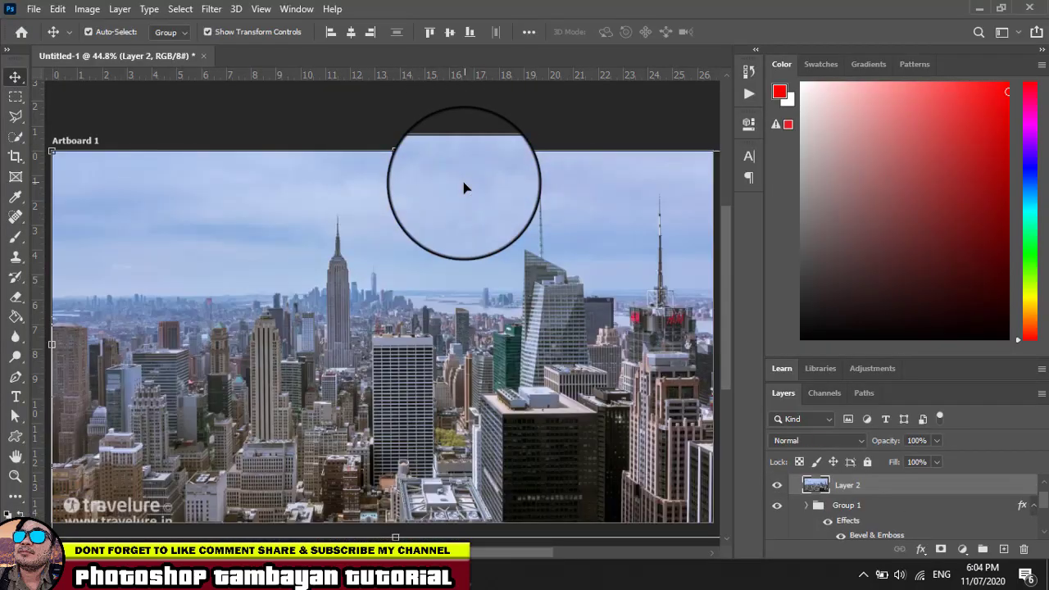
pyautogui.moveTo(473, 248); pyautogui.dragTo(451, 247)
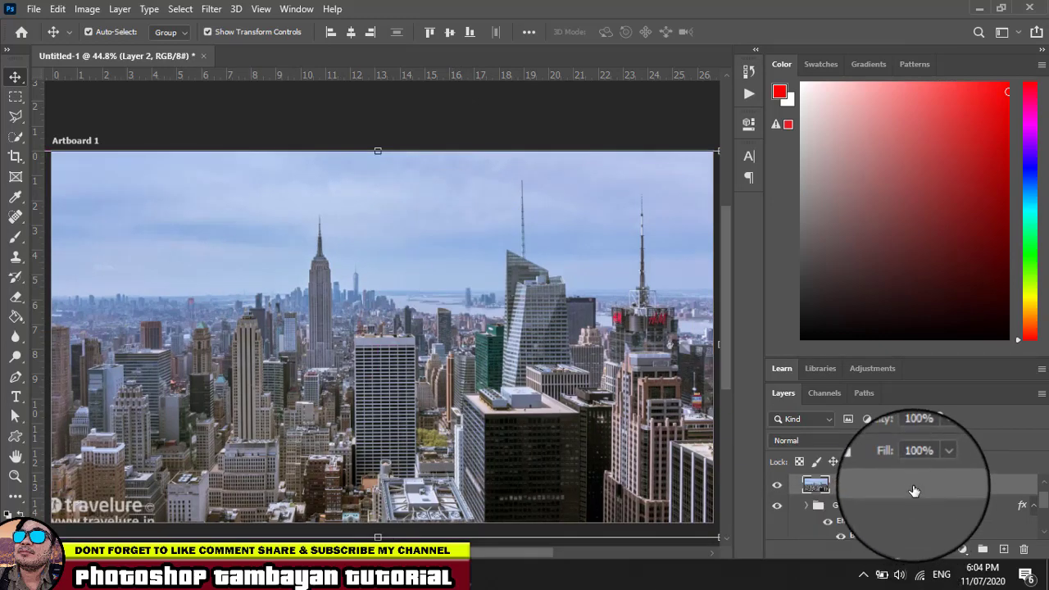
pyautogui.scroll(-2, 913, 527)
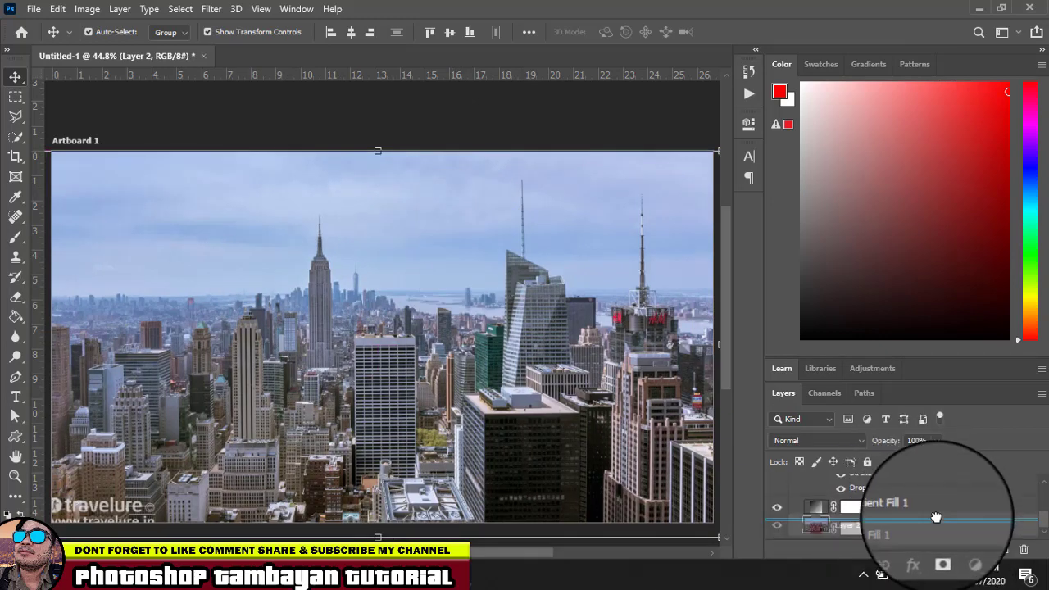
pyautogui.moveTo(938, 586); pyautogui.dragTo(933, 504)
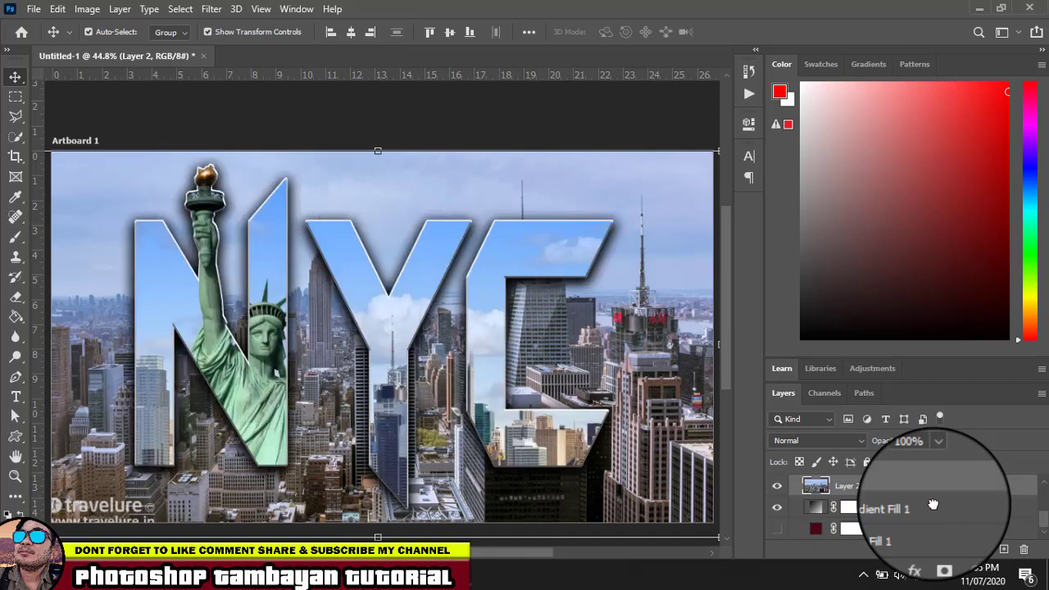
pyautogui.click(937, 443)
pyautogui.moveTo(938, 462); pyautogui.dragTo(905, 456)
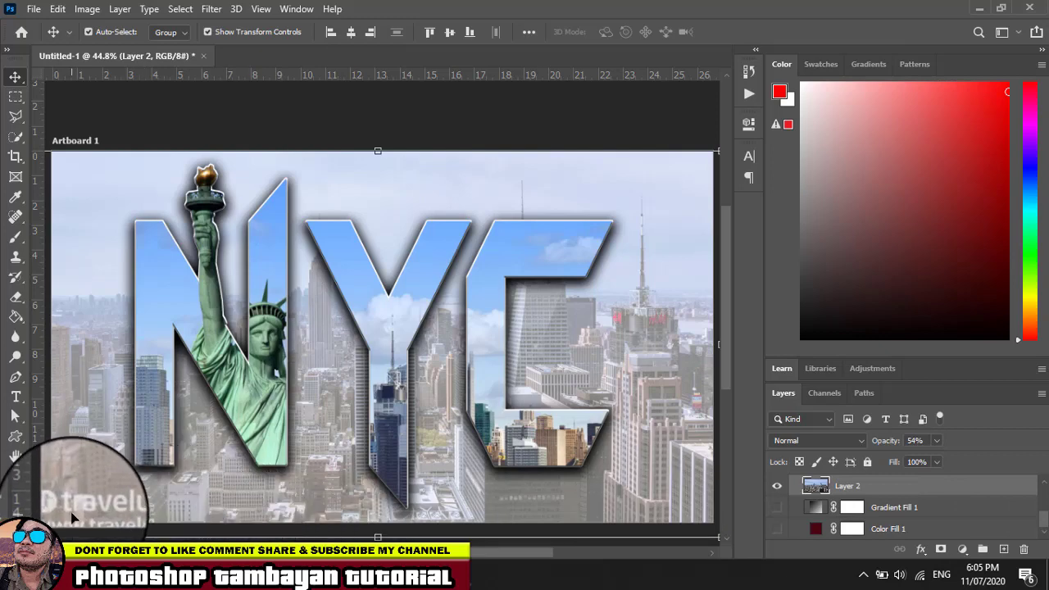
# - Scale the skyline photo up to about 115% so it fills the artboard
pyautogui.scroll(-1, 131, 453)
pyautogui.scroll(-1, 131, 453)
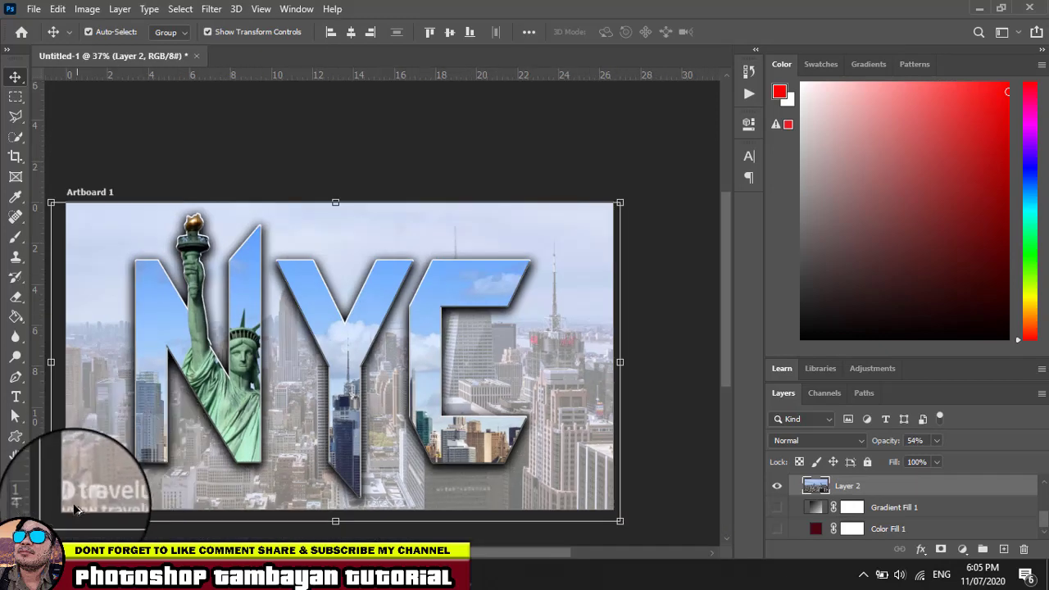
pyautogui.moveTo(50, 521); pyautogui.dragTo(24, 543)
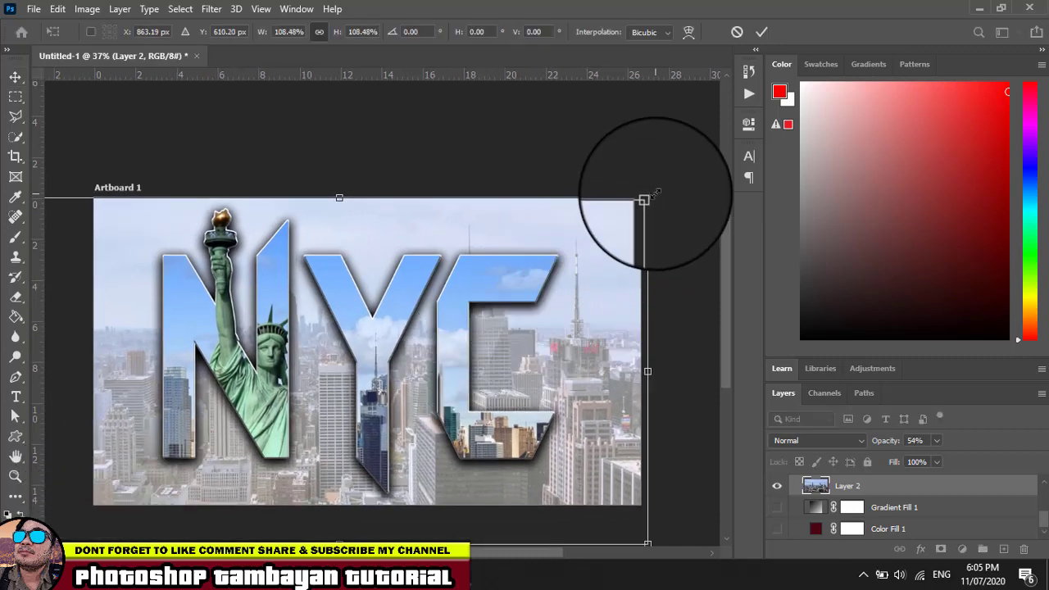
pyautogui.moveTo(648, 198); pyautogui.dragTo(689, 177)
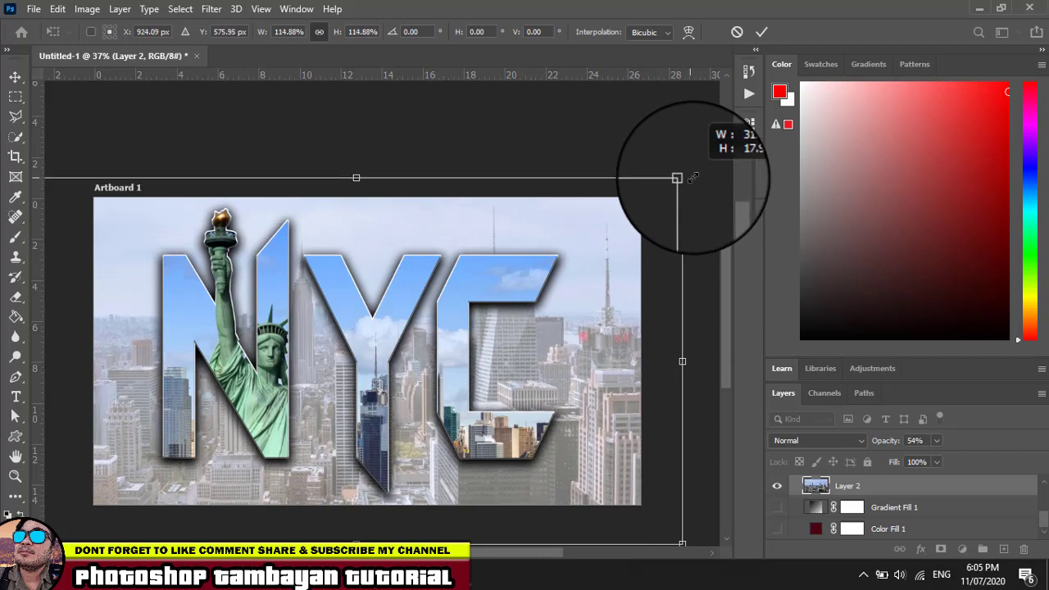
pyautogui.press('Return')
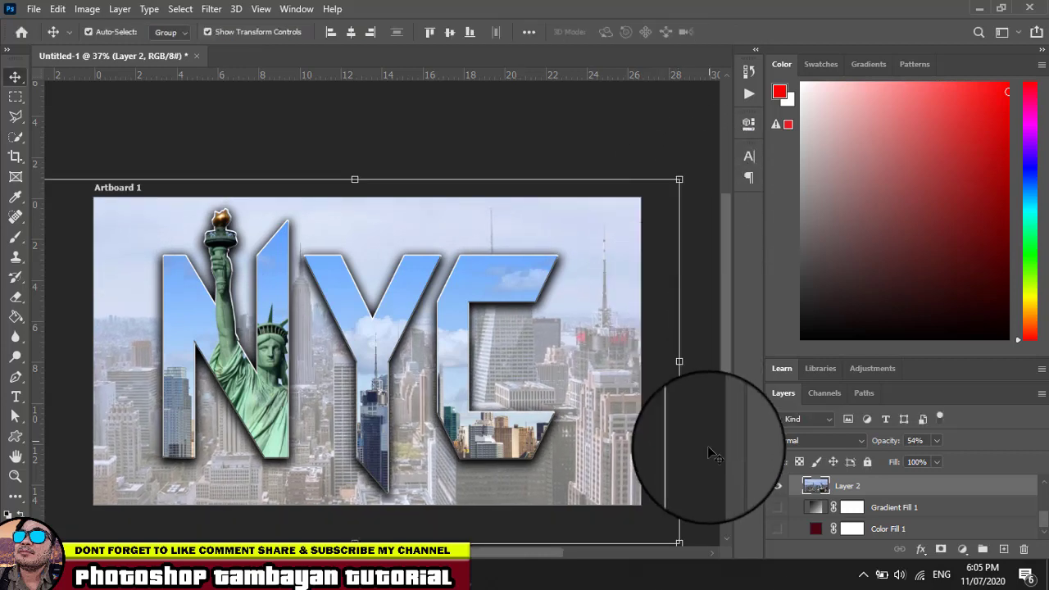
# - Add a Color Lookup adjustment layer above the NYC letter group
pyautogui.click(572, 146)
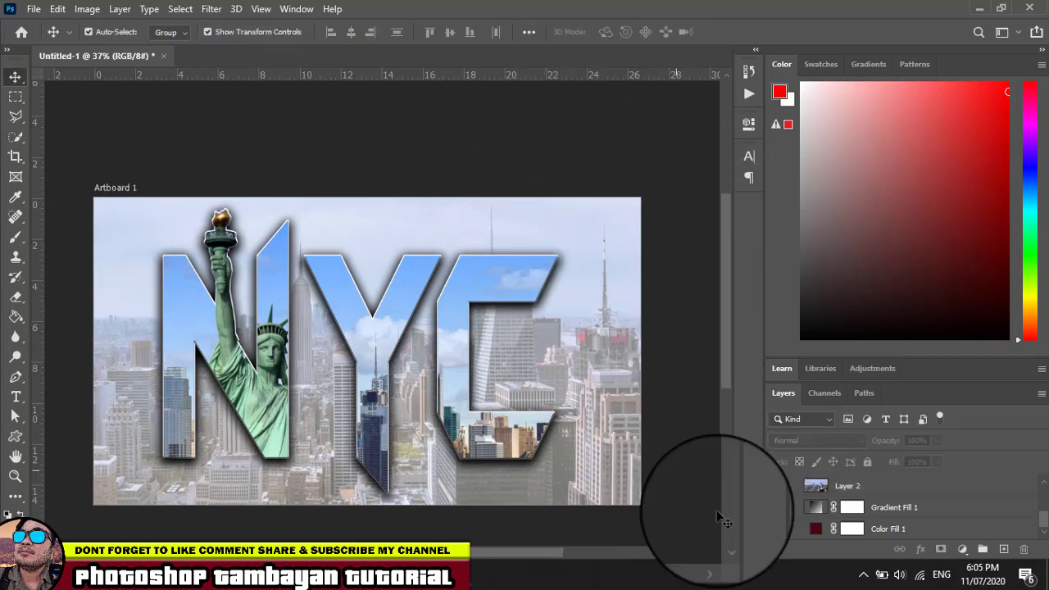
pyautogui.scroll(5, 977, 510)
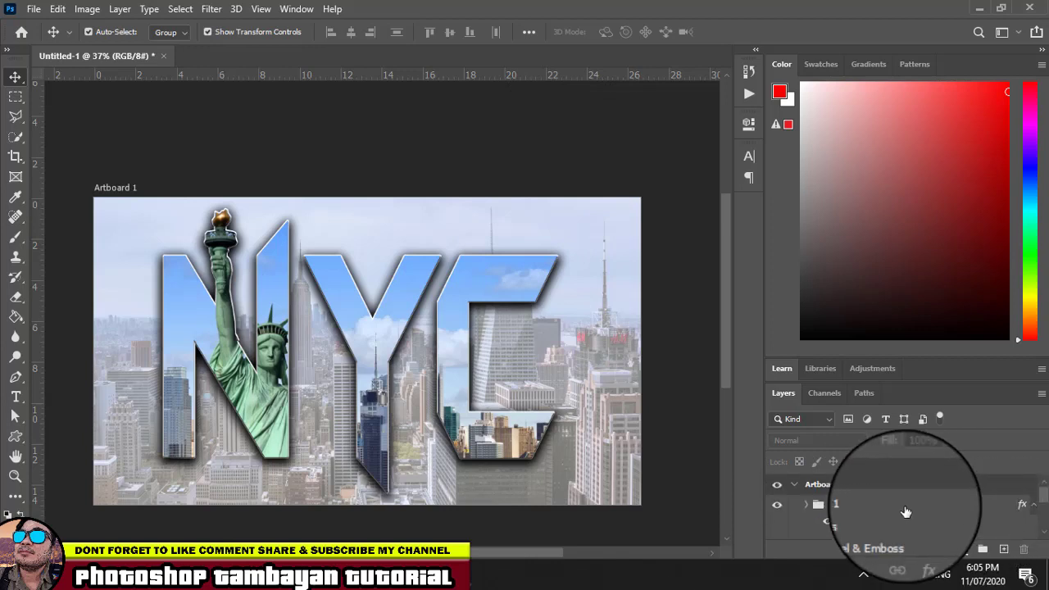
pyautogui.click(945, 507)
pyautogui.scroll(-1, 946, 506)
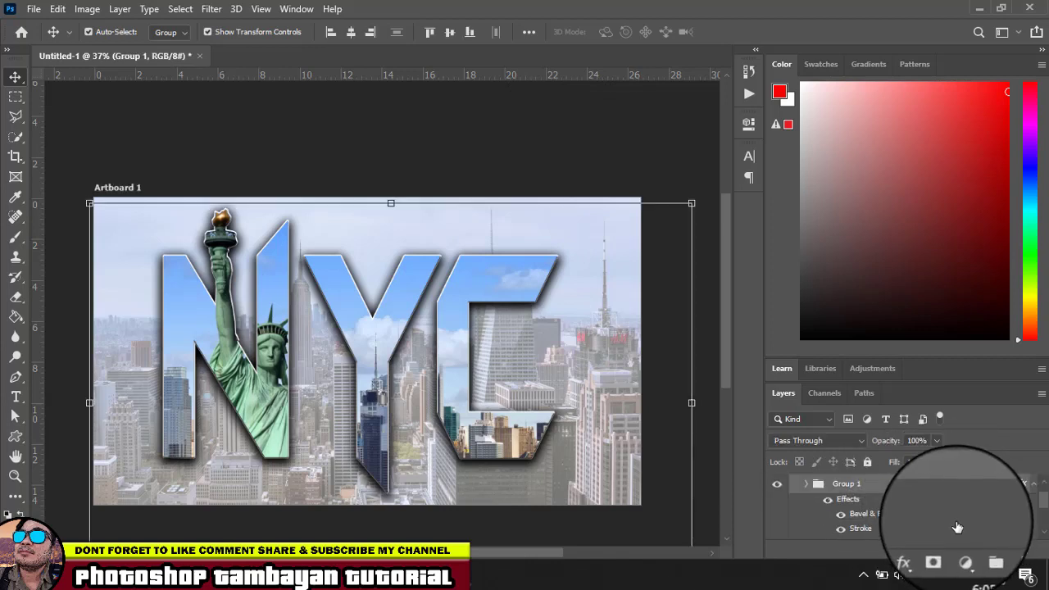
pyautogui.scroll(1, 946, 508)
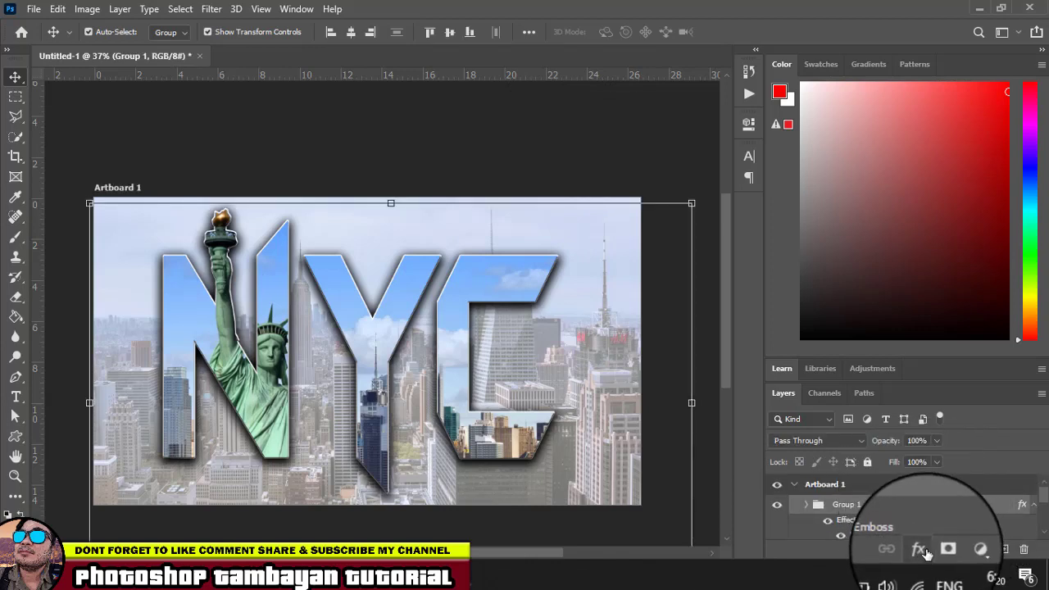
pyautogui.click(964, 553)
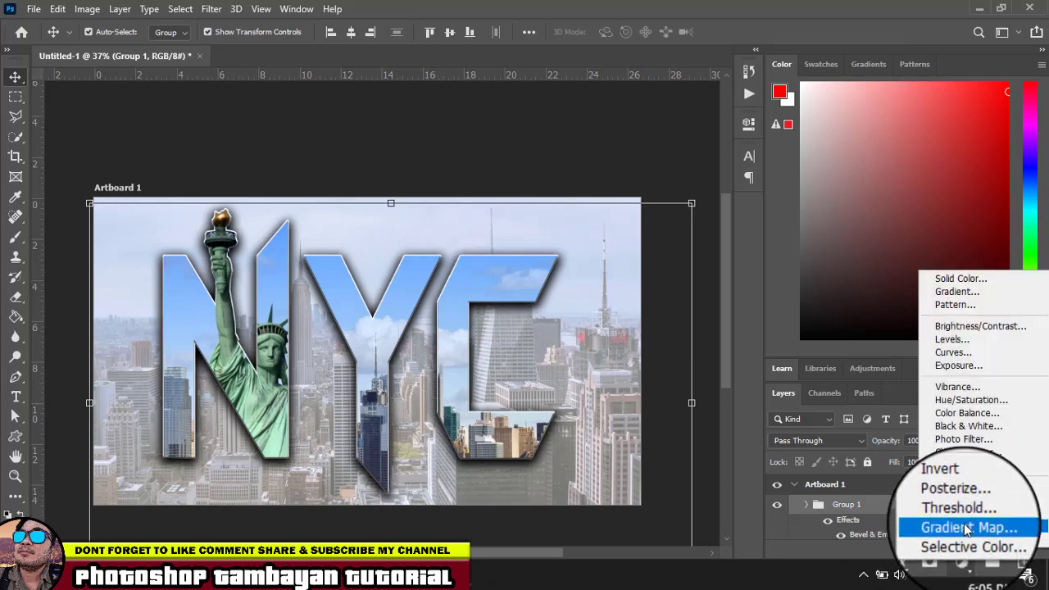
pyautogui.click(992, 463)
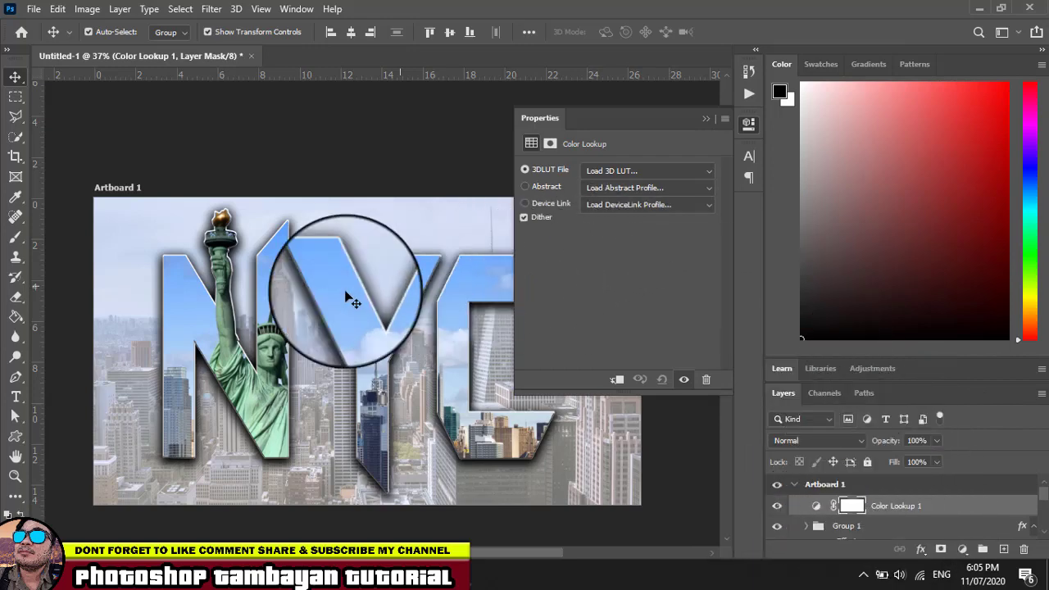
# - Preview 3D LUT presets from Crisp_Warm onward and settle on EdgyAmber.3DL
pyautogui.click(659, 169)
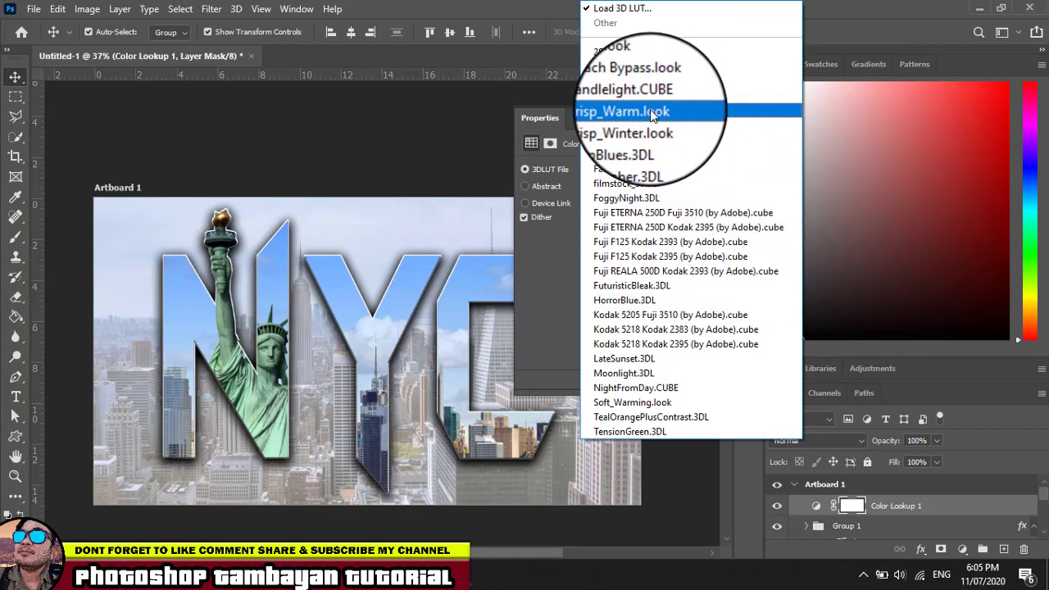
pyautogui.click(650, 111)
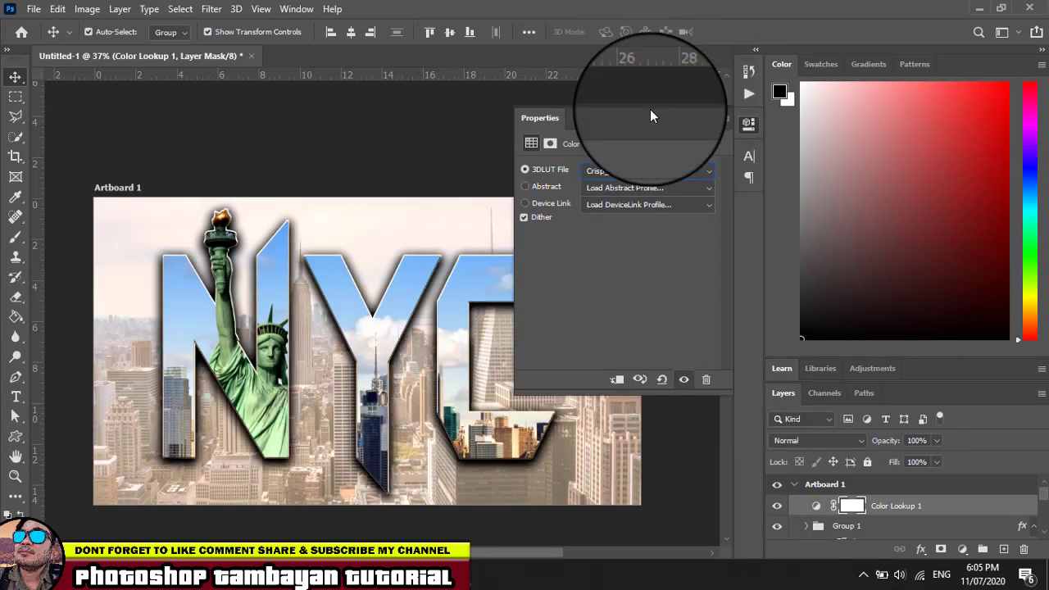
pyautogui.press('Down')
pyautogui.press('Down')
pyautogui.press('Down')
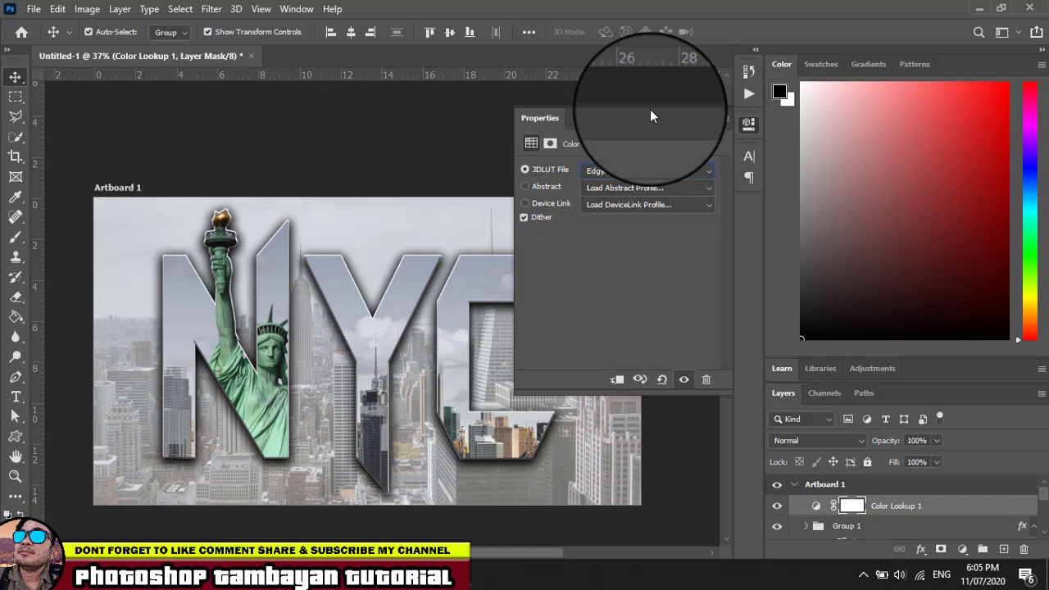
pyautogui.press('Down')
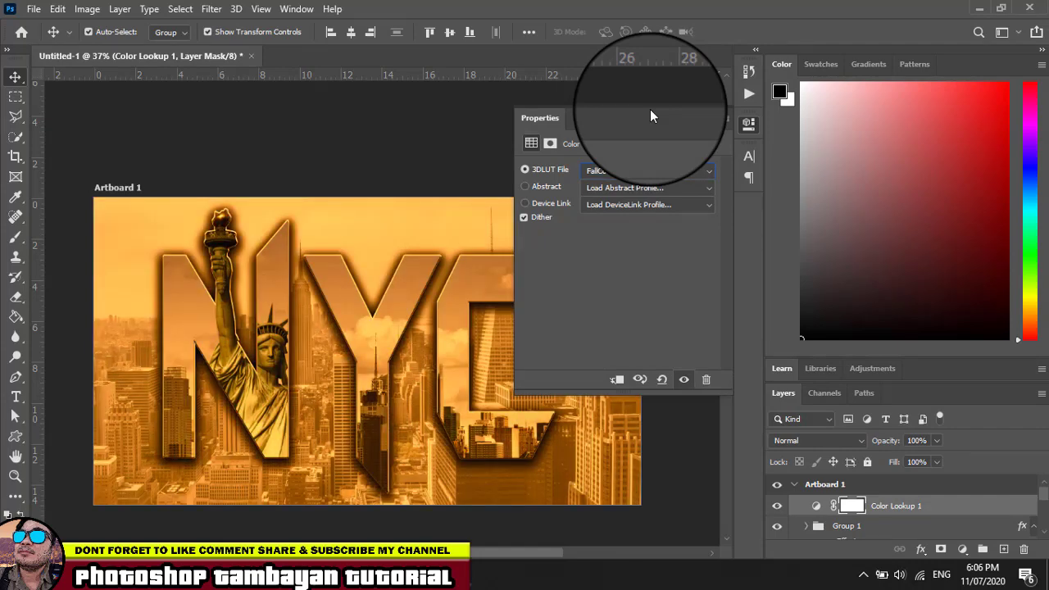
pyautogui.press('Up')
pyautogui.press('Down')
pyautogui.press('Down')
pyautogui.press('Down')
pyautogui.press('Down')
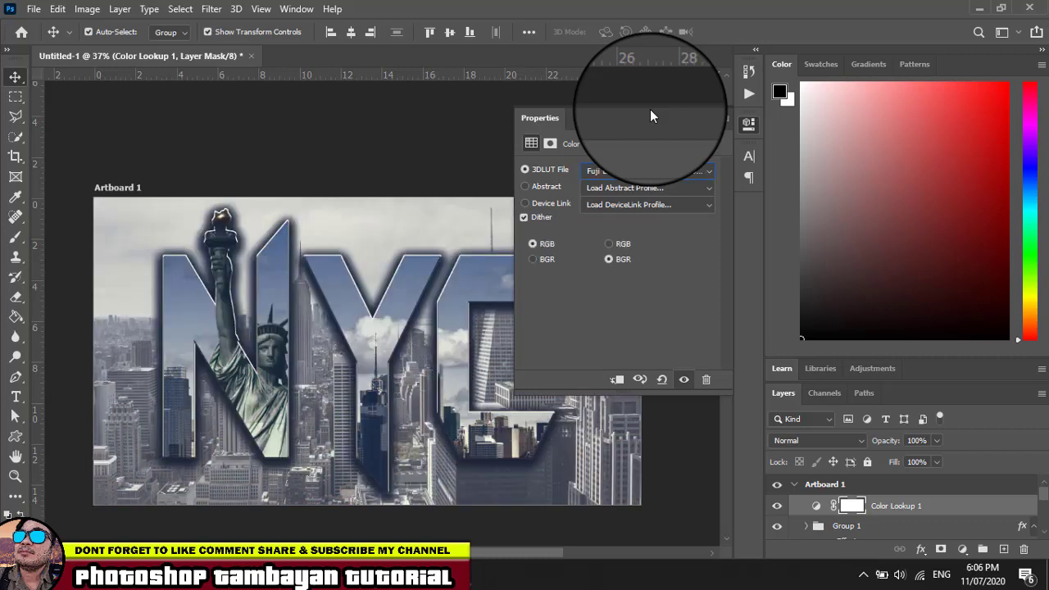
pyautogui.press('Down')
pyautogui.press('Down')
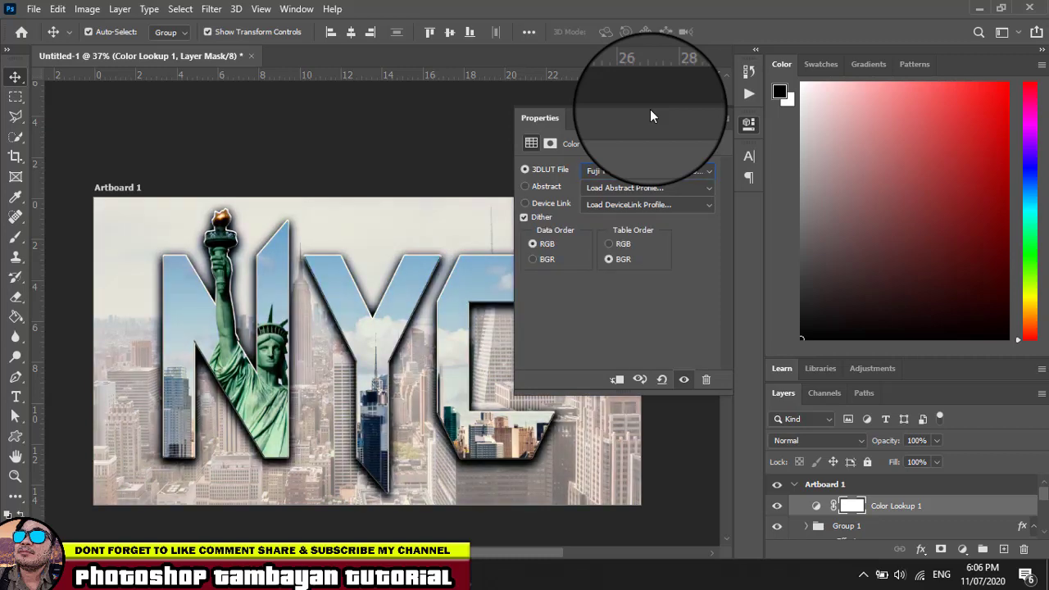
pyautogui.press('Down')
pyautogui.press('Down')
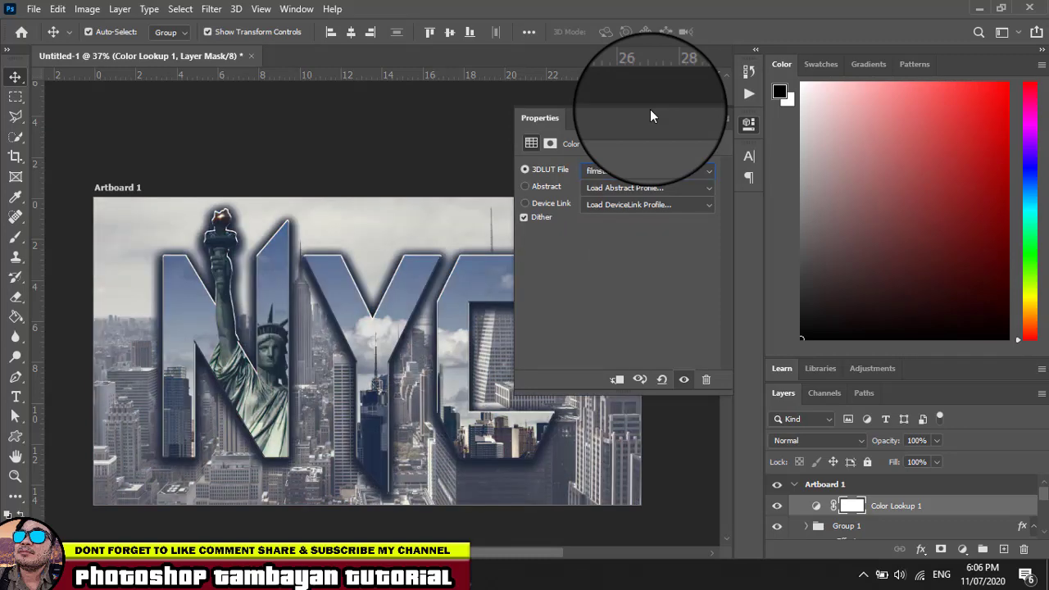
pyautogui.press('Down')
pyautogui.press('Down')
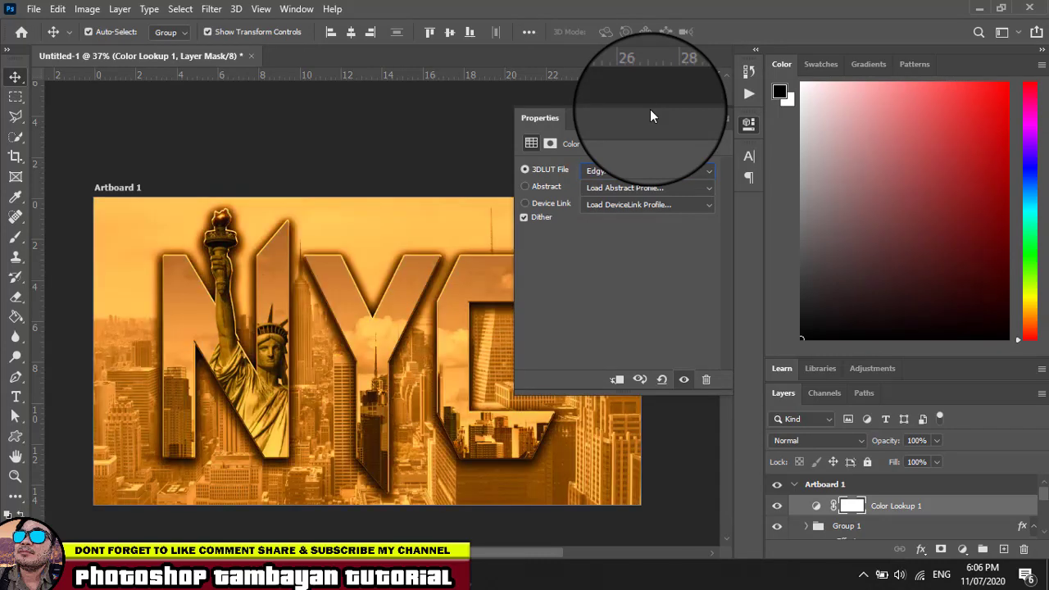
pyautogui.press('Down')
pyautogui.press('Up')
pyautogui.press('Up')
pyautogui.press('Up')
pyautogui.press('Up')
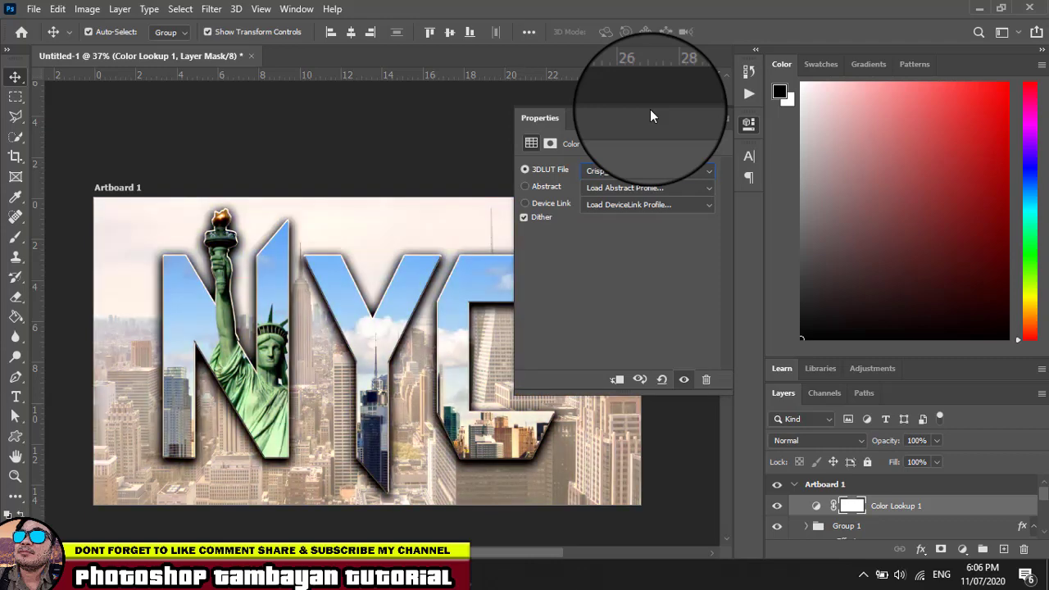
pyautogui.press('Up')
pyautogui.press('Up')
pyautogui.press('Up')
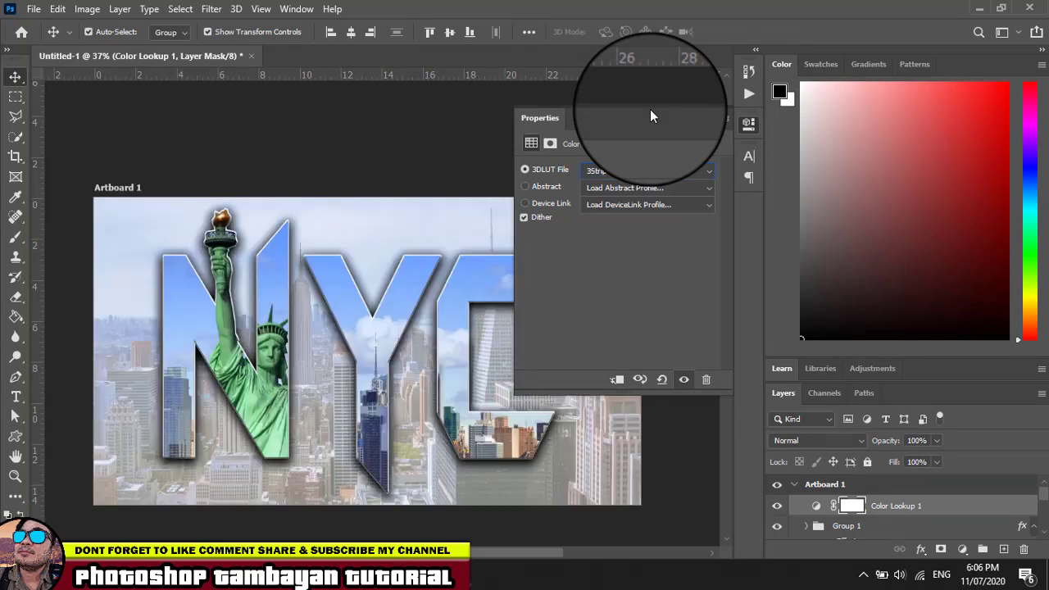
pyautogui.press('Down')
pyautogui.press('Down')
pyautogui.press('Down')
pyautogui.press('Down')
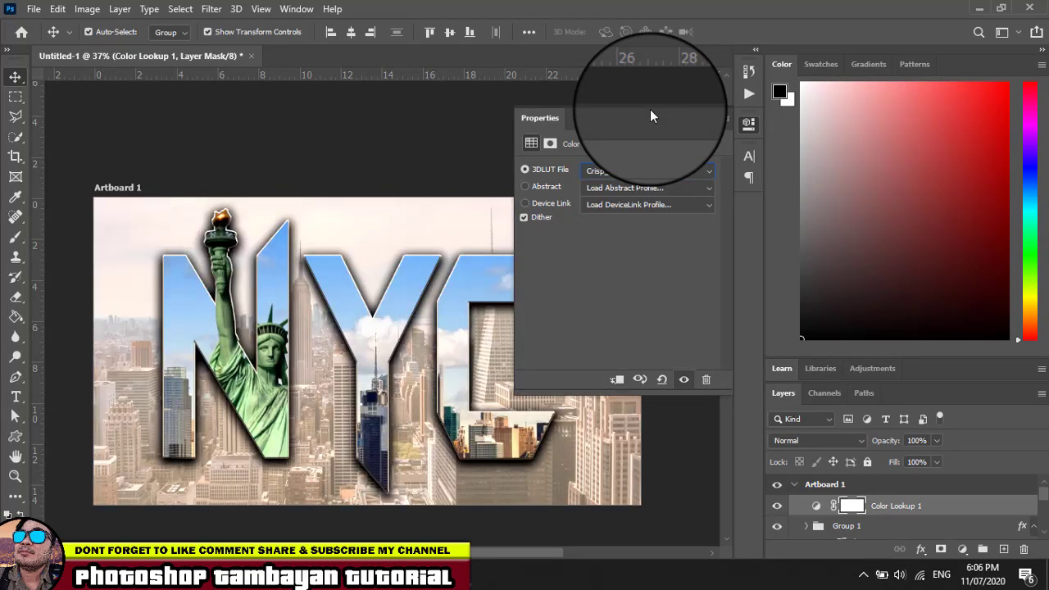
pyautogui.press('Down')
pyautogui.press('Down')
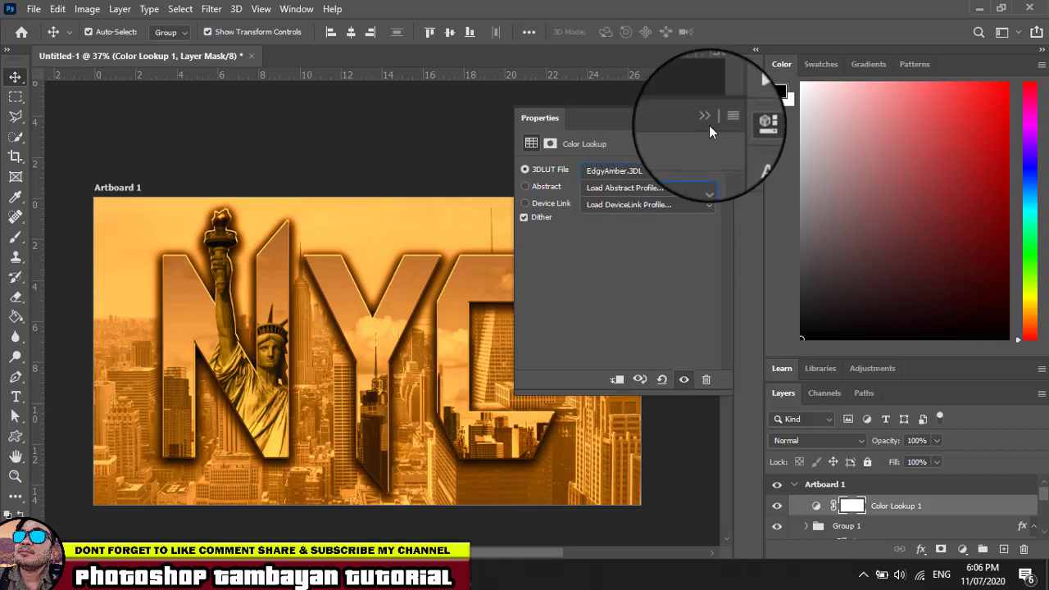
pyautogui.click(703, 119)
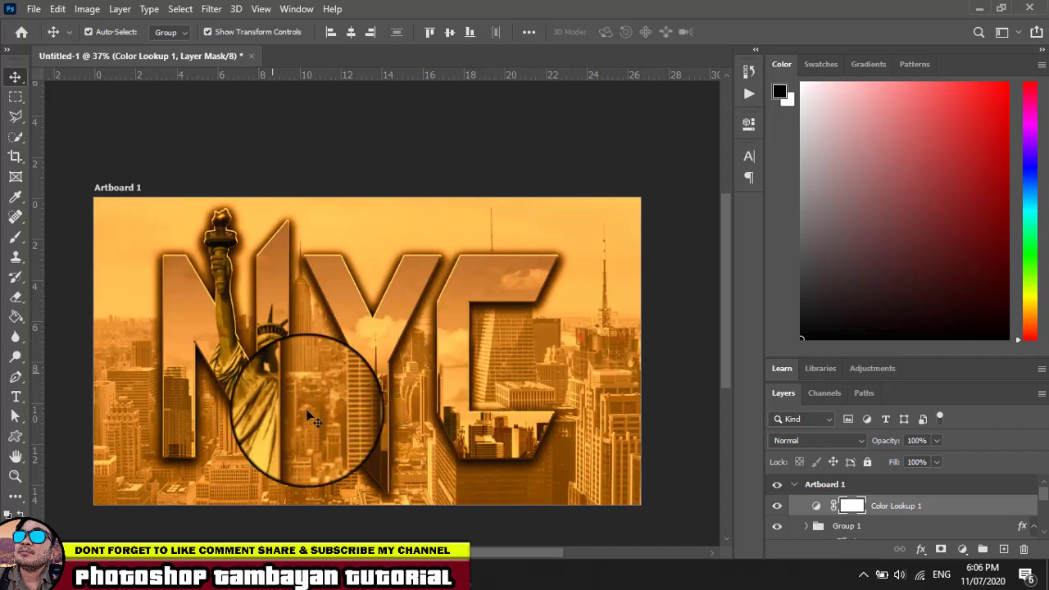
# - Scale the Group 1 NYC letters to about 92% and nudge them slightly right and up
pyautogui.scroll(-1, 916, 508)
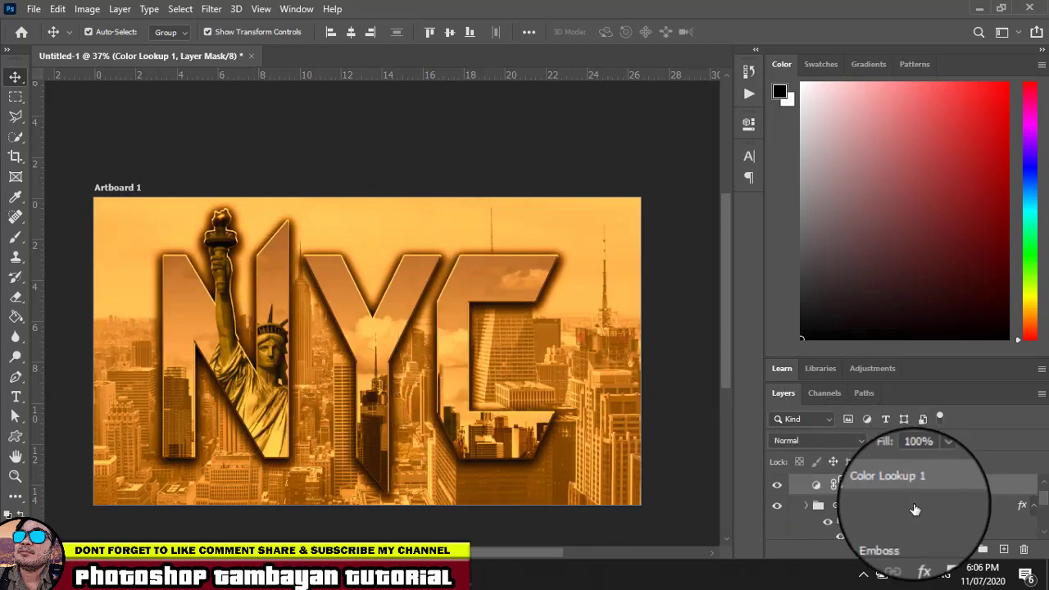
pyautogui.click(913, 513)
pyautogui.scroll(-1, 913, 513)
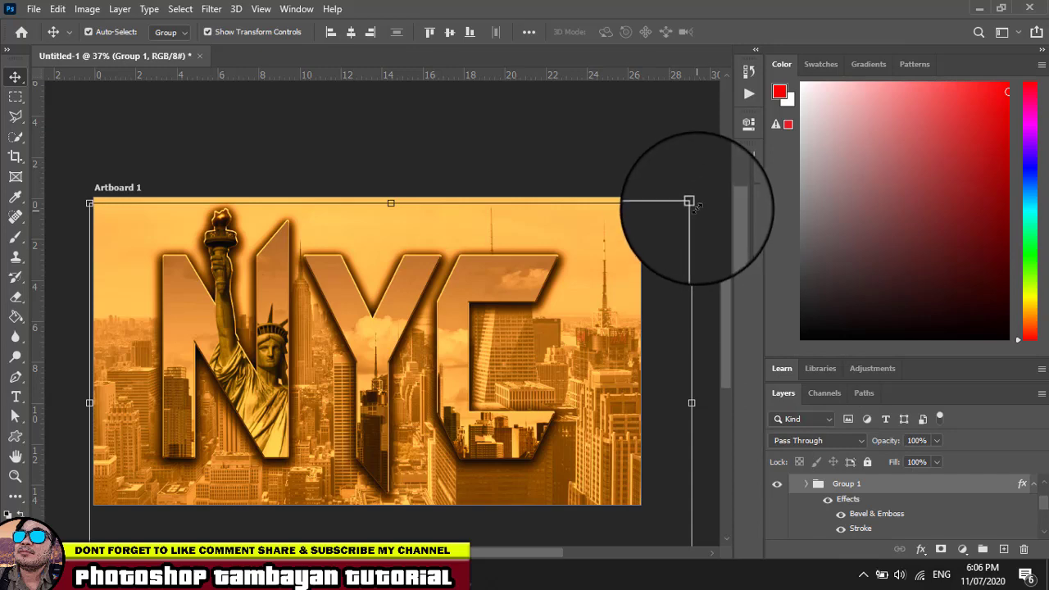
pyautogui.moveTo(691, 204)
pyautogui.mouseDown()
pyautogui.moveTo(651, 235)
pyautogui.moveTo(707, 189)
pyautogui.moveTo(691, 204)
pyautogui.mouseUp()
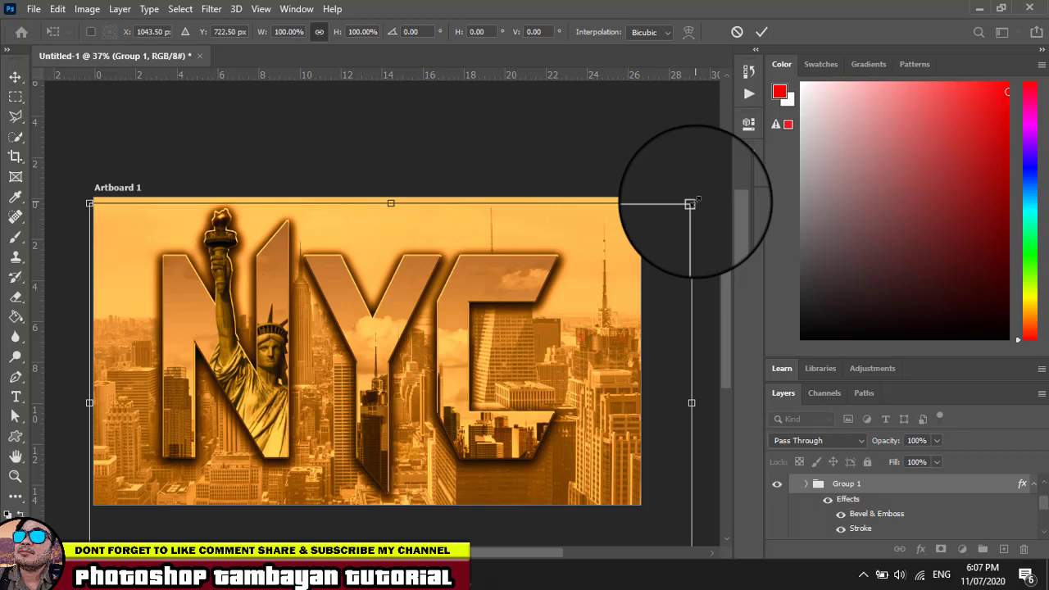
pyautogui.moveTo(692, 202); pyautogui.dragTo(659, 246)
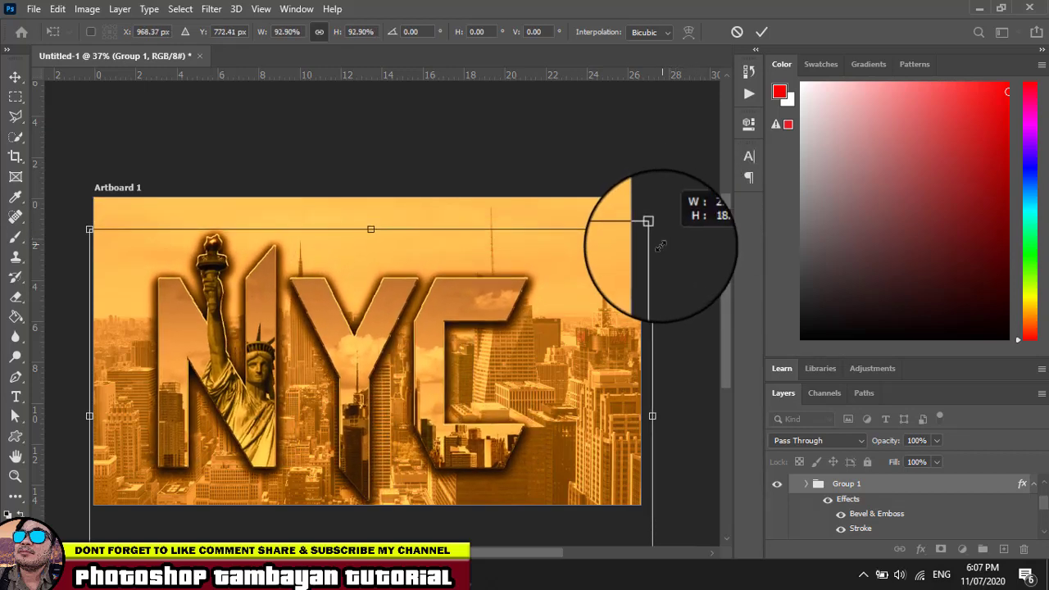
pyautogui.moveTo(660, 246); pyautogui.dragTo(656, 256)
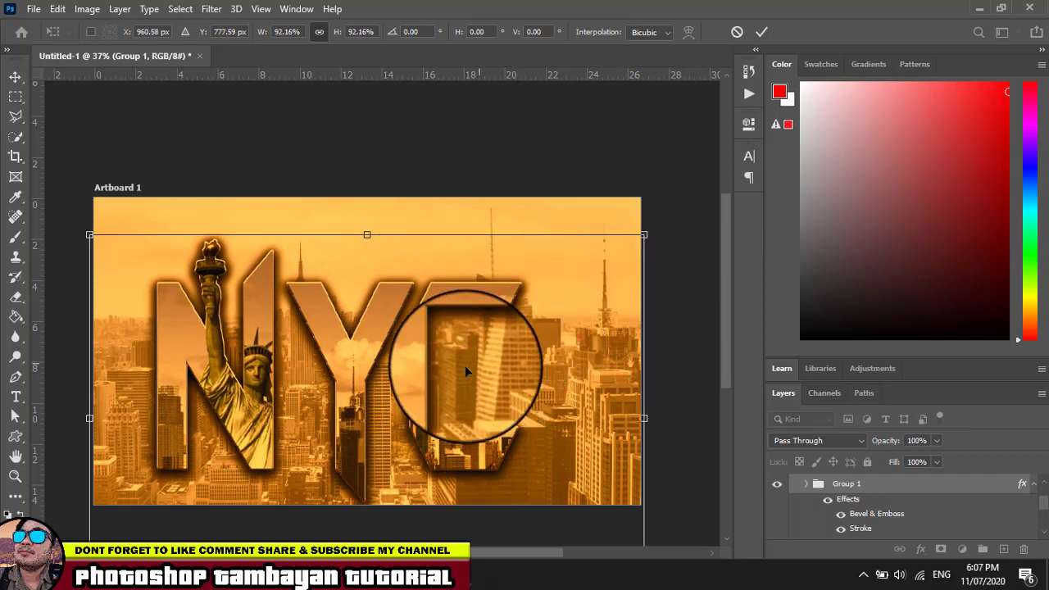
pyautogui.moveTo(424, 368)
pyautogui.mouseDown()
pyautogui.moveTo(437, 368)
pyautogui.moveTo(437, 340)
pyautogui.mouseUp()
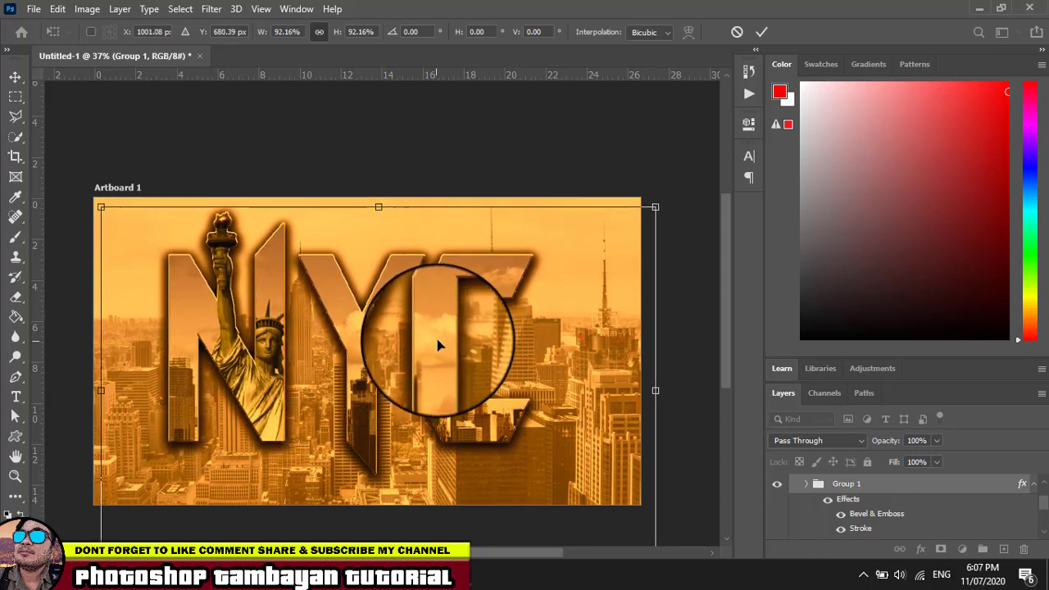
pyautogui.press('Return')
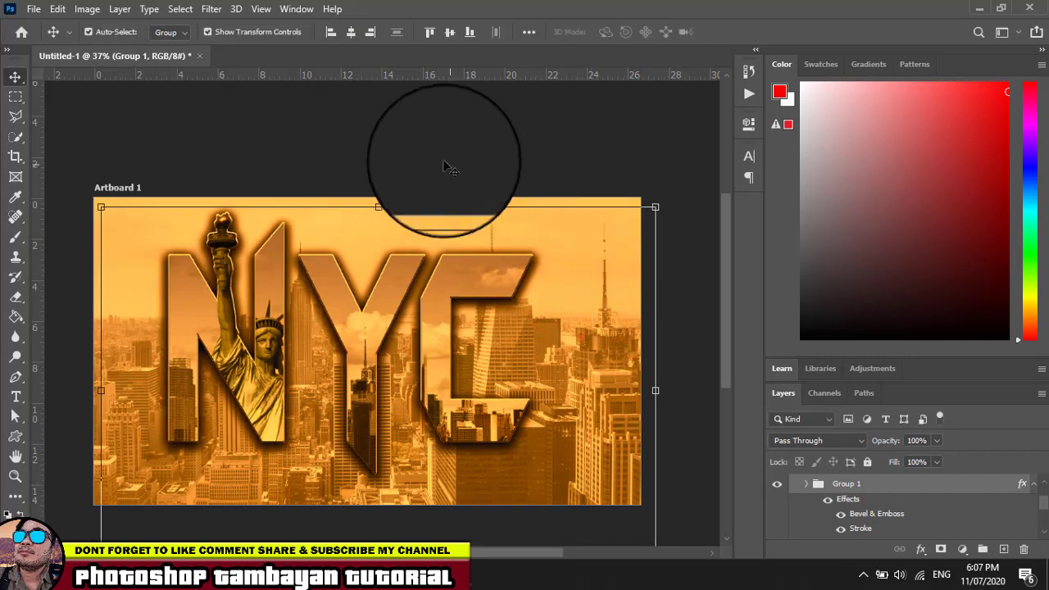
pyautogui.click(444, 167)
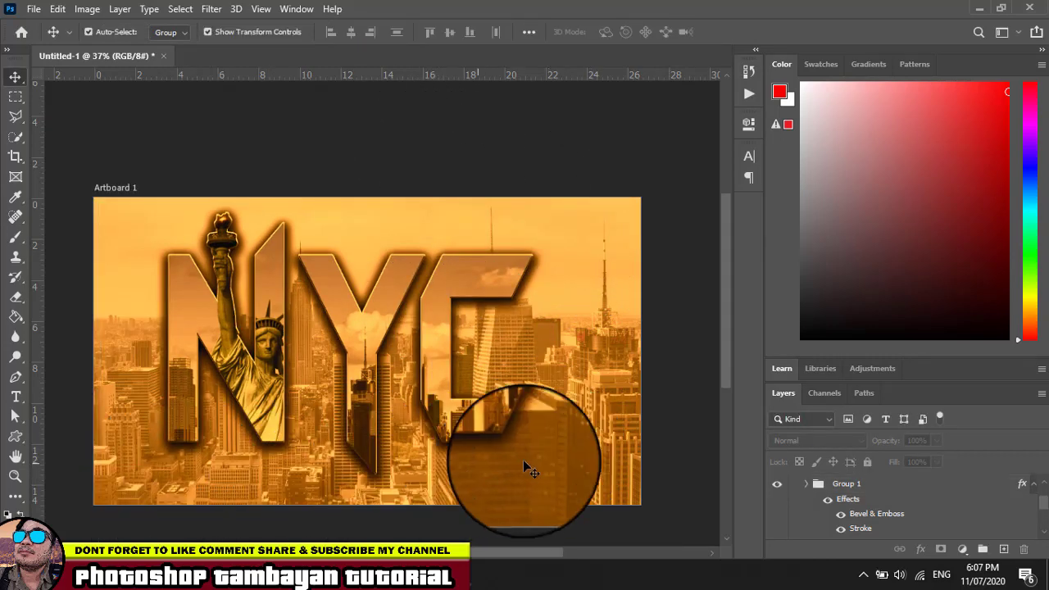
# - Add a white 'NEW YORK CITY' text box below the letters, enlarged about 127% and moved lower
pyautogui.click(16, 397)
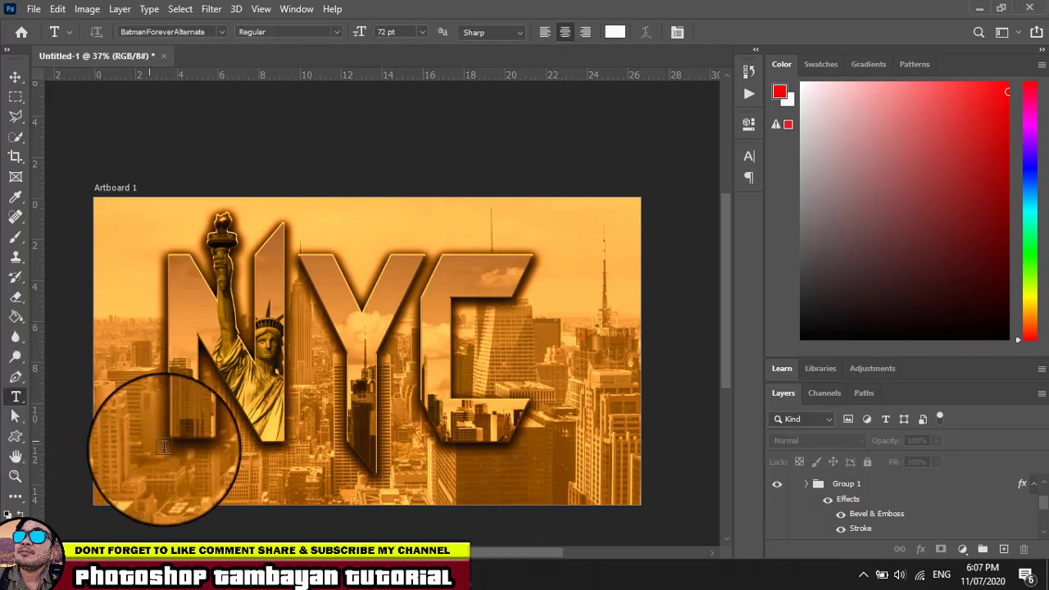
pyautogui.moveTo(139, 444); pyautogui.dragTo(580, 491)
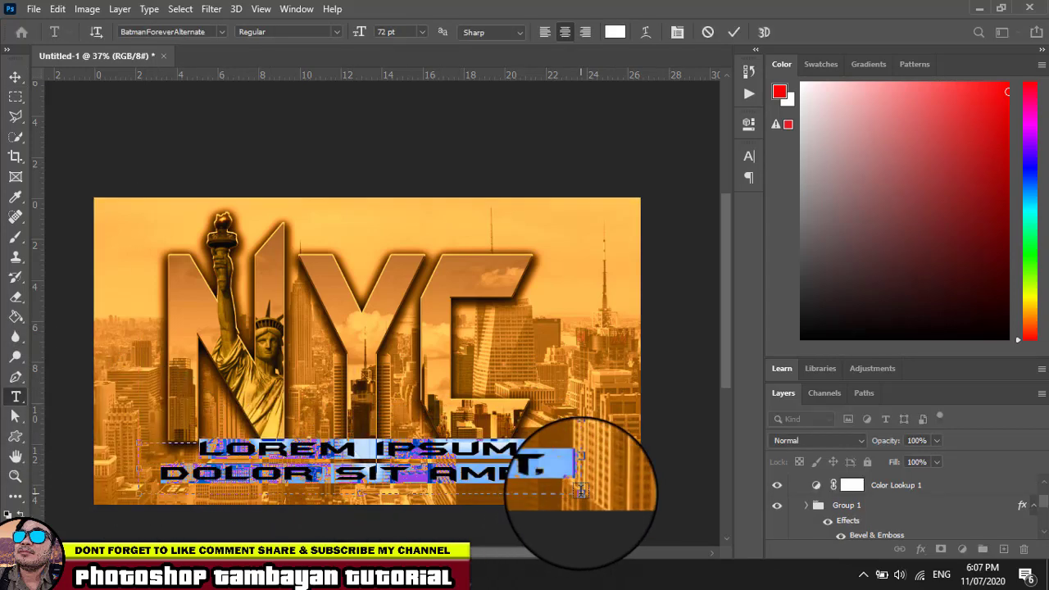
pyautogui.write('NEW YORK CIT')
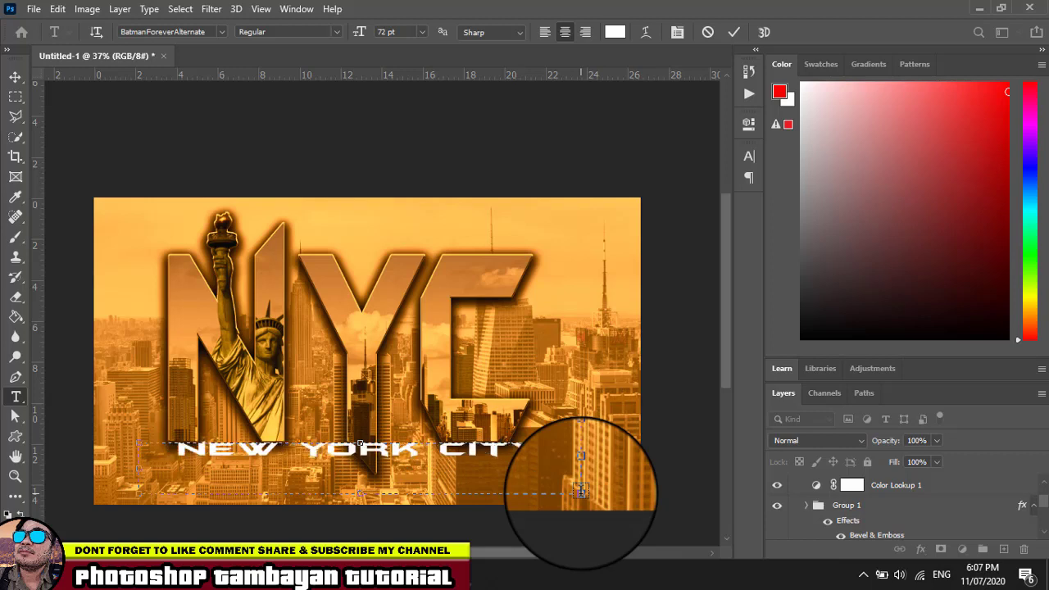
pyautogui.moveTo(580, 490)
pyautogui.mouseDown()
pyautogui.moveTo(507, 469)
pyautogui.moveTo(601, 474)
pyautogui.mouseUp()
pyautogui.click(15, 76)
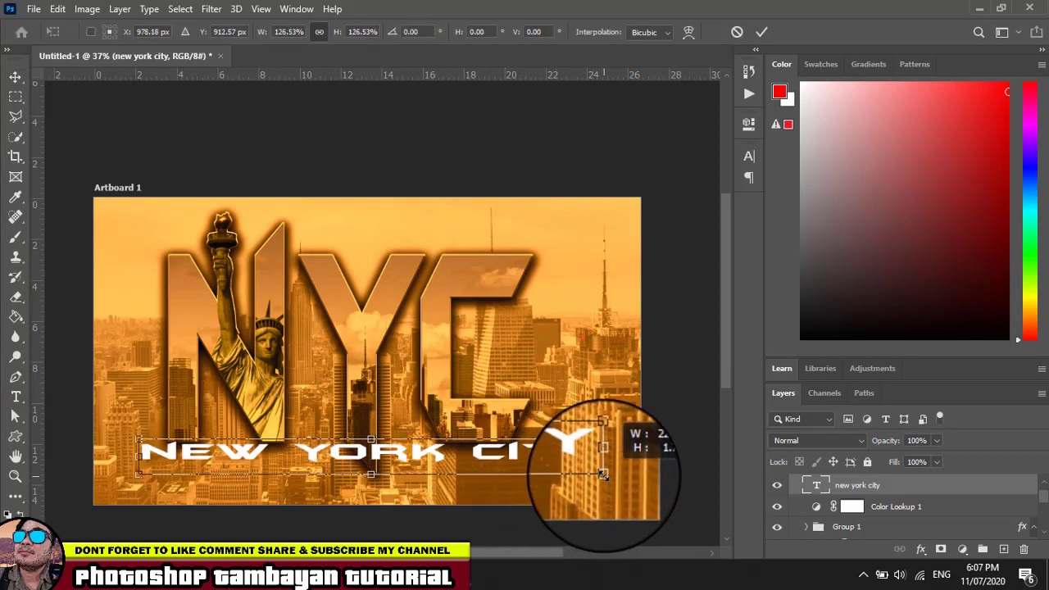
pyautogui.press('Return')
pyautogui.moveTo(541, 469); pyautogui.dragTo(541, 493)
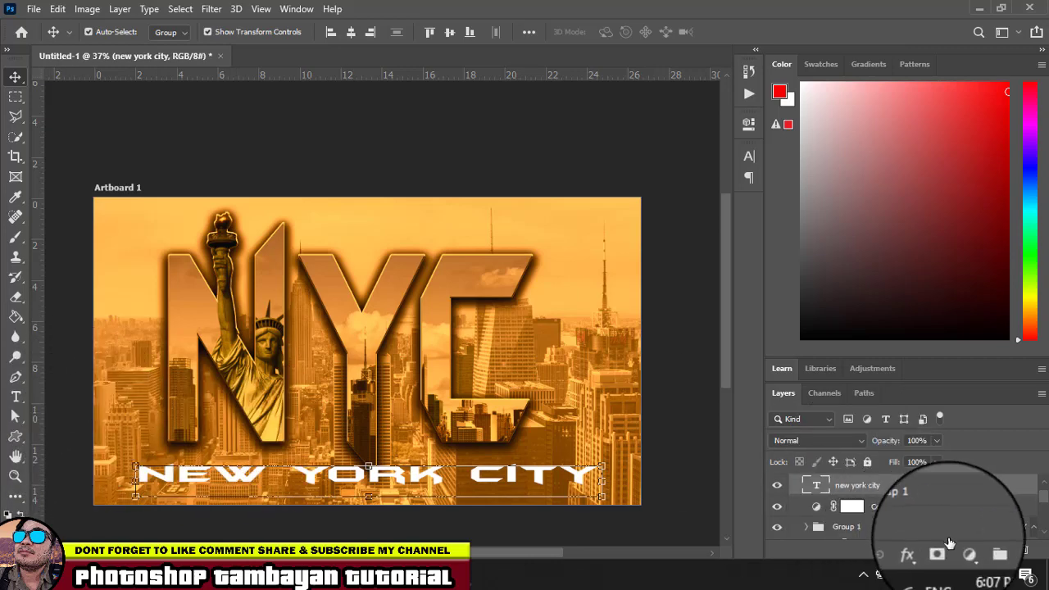
# - Change the caption font to Arial and retype it in capitals as 'NEW YOR CITY'
pyautogui.click(16, 400)
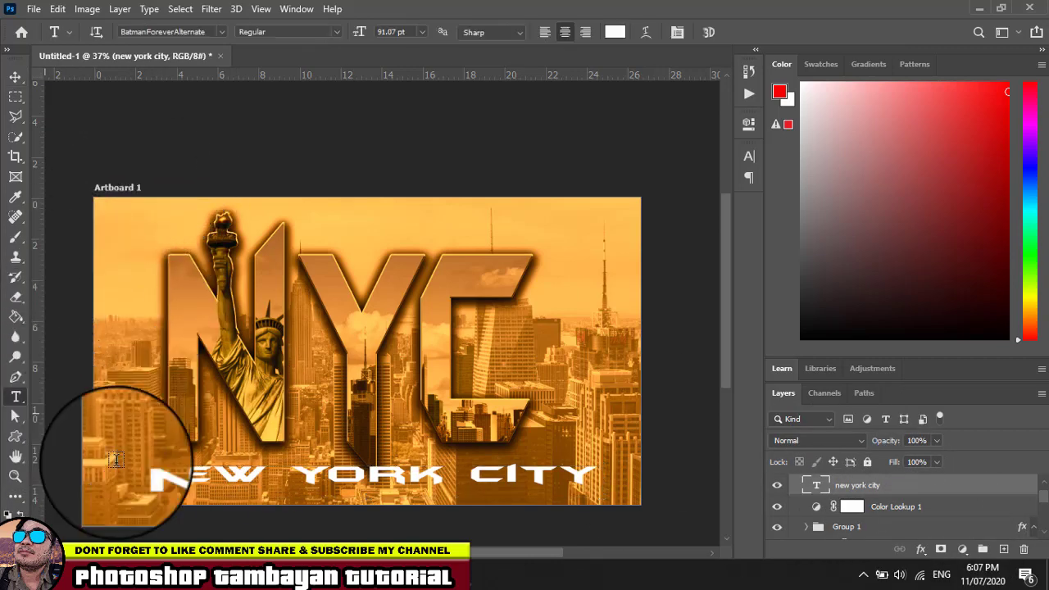
pyautogui.click(158, 473)
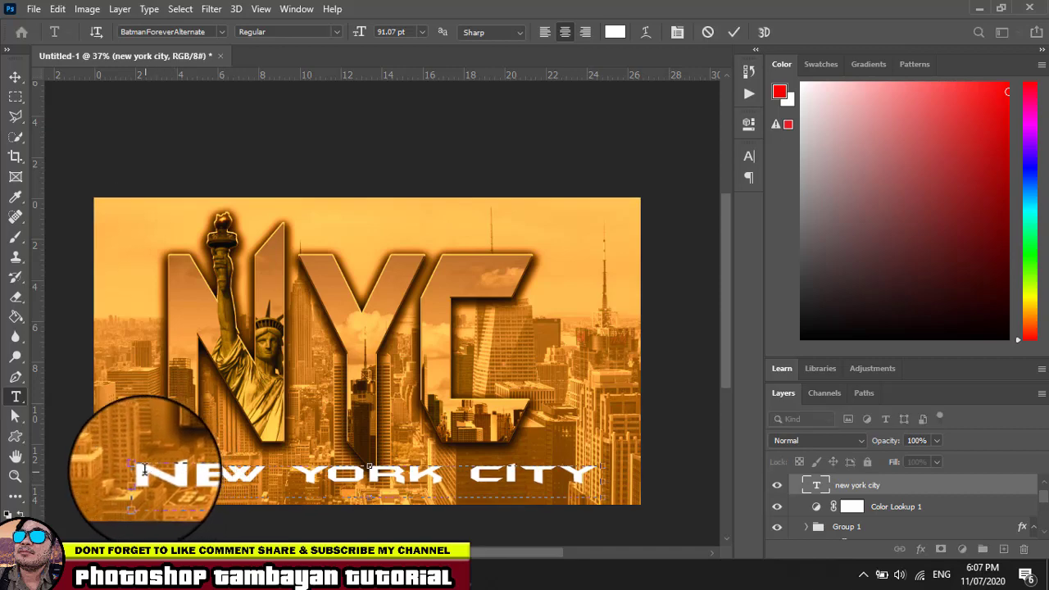
pyautogui.moveTo(131, 474); pyautogui.dragTo(713, 467)
pyautogui.click(218, 33)
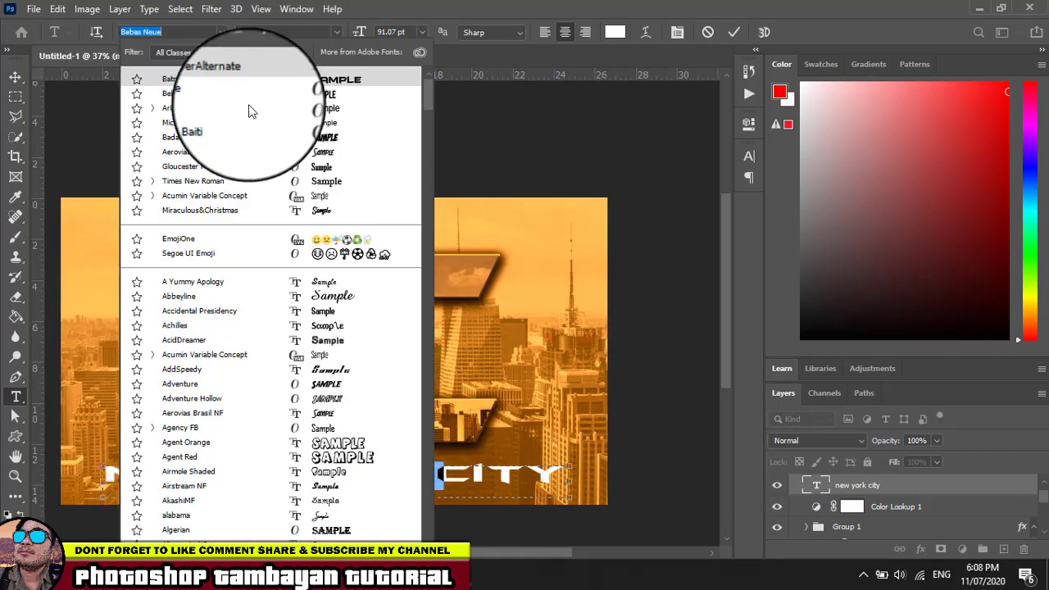
pyautogui.click(261, 107)
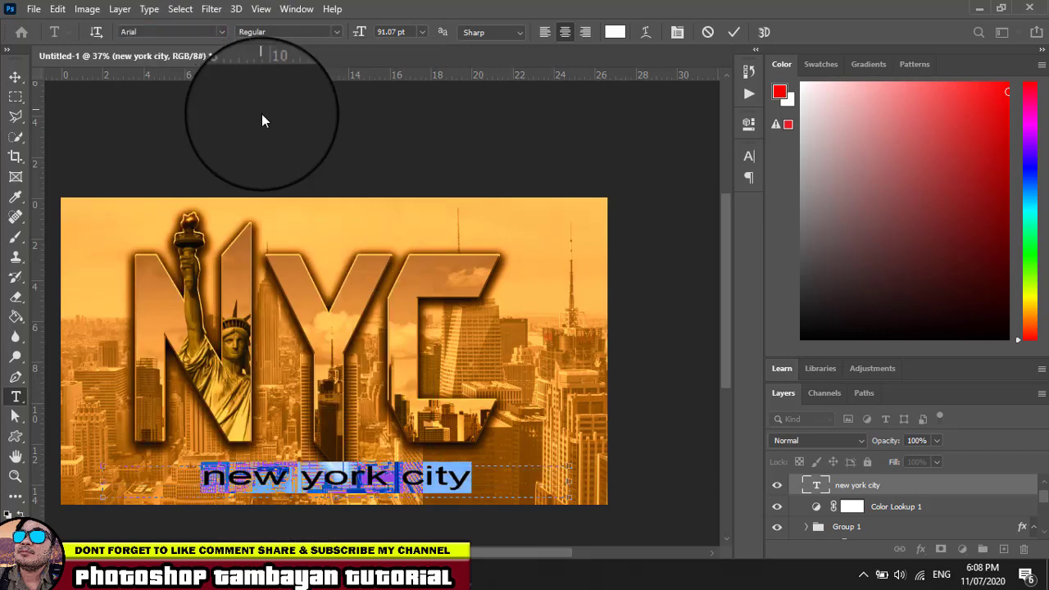
pyautogui.hotkey('ctrl', 'h')
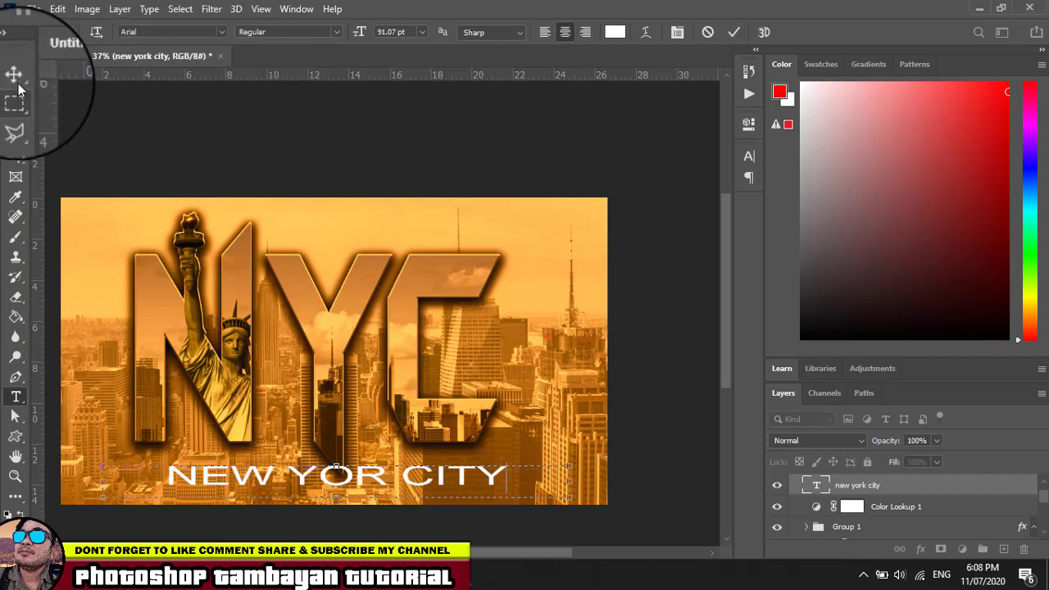
pyautogui.click(195, 265)
# - Give the caption a black Color Overlay layer effect
pyautogui.press('v')
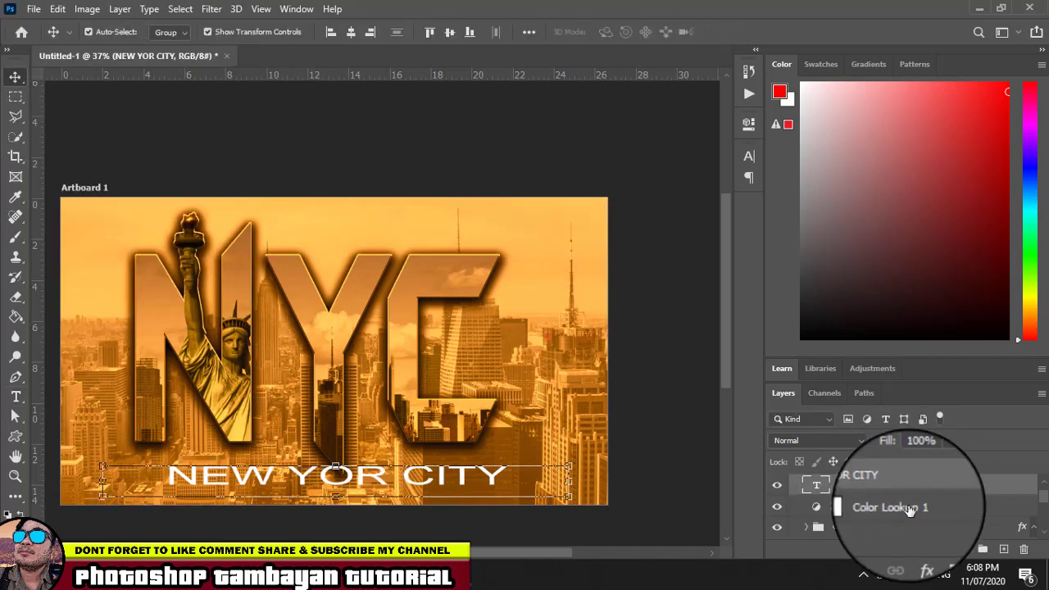
pyautogui.click(921, 549)
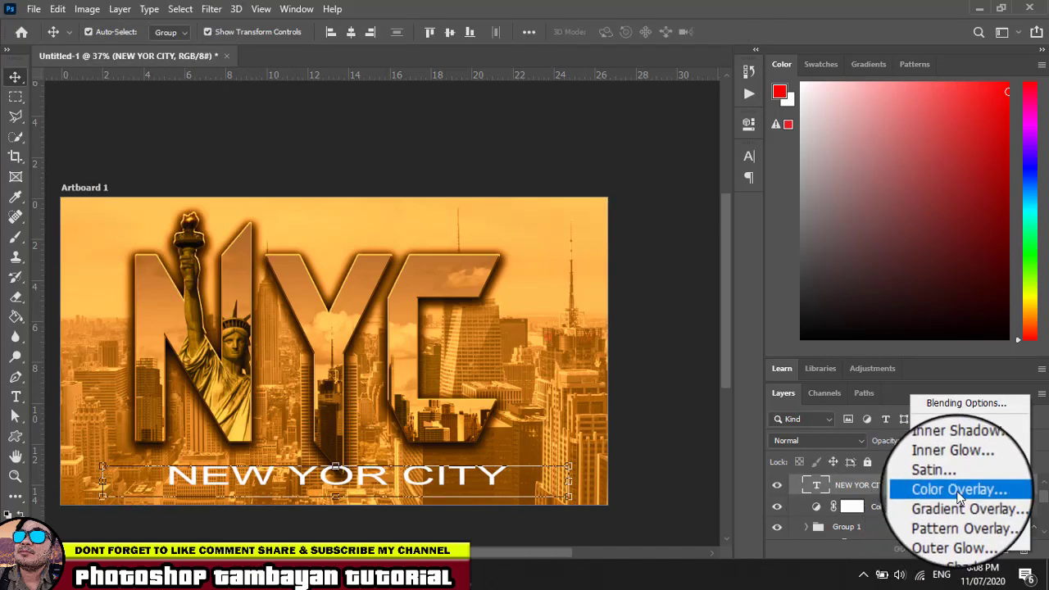
pyautogui.click(961, 425)
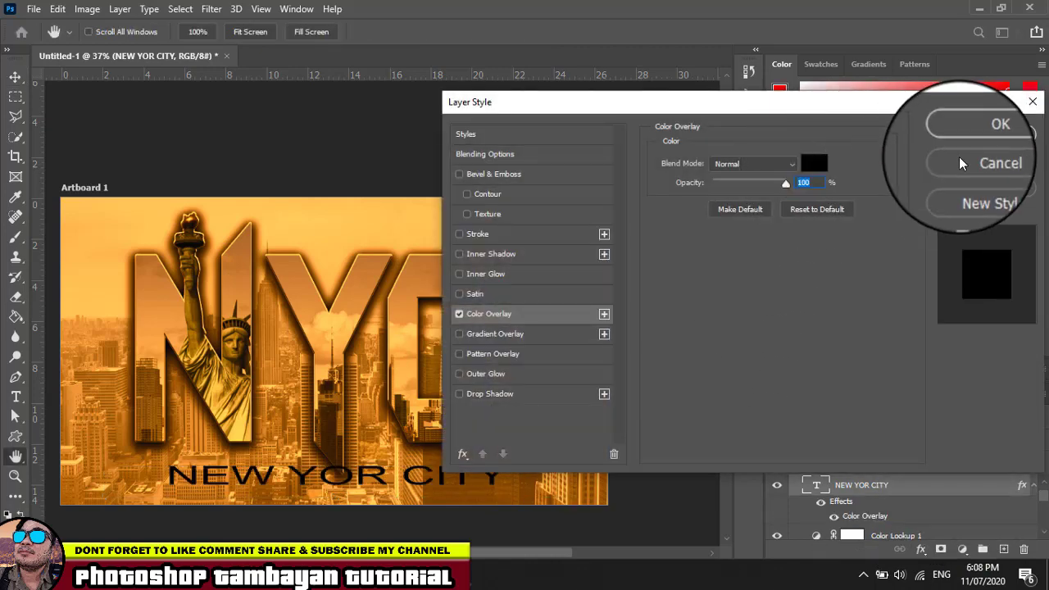
pyautogui.click(985, 135)
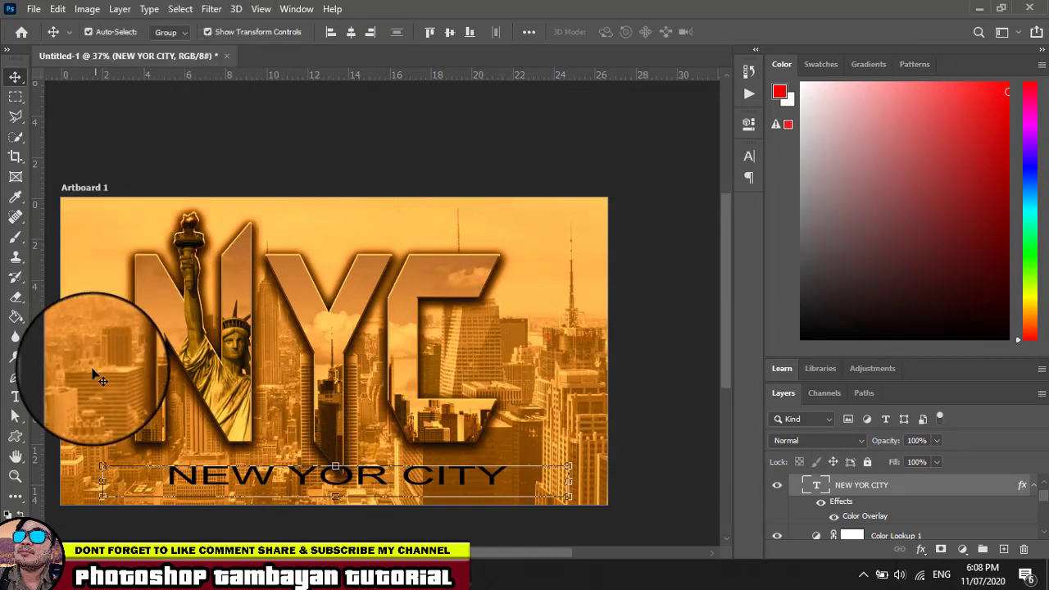
# - Set the caption's font style to Arial Bold
pyautogui.click(16, 396)
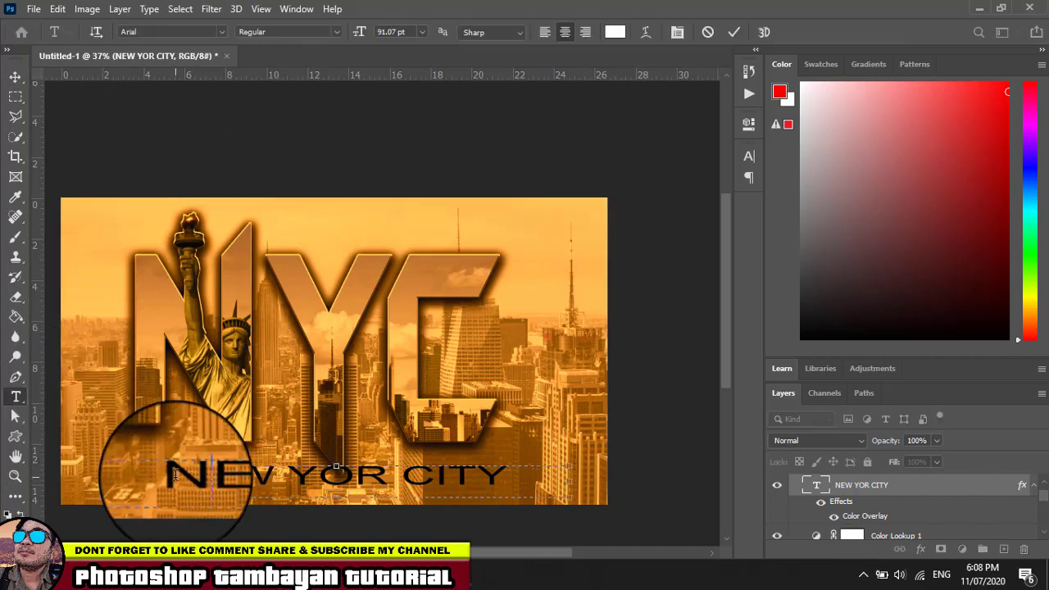
pyautogui.moveTo(167, 475); pyautogui.dragTo(559, 476)
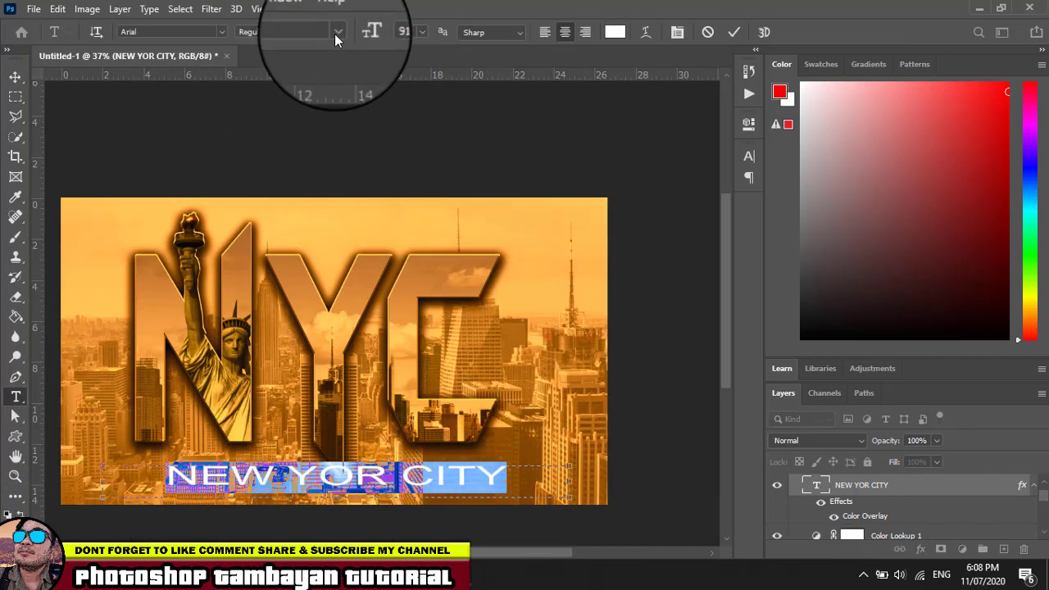
pyautogui.click(336, 32)
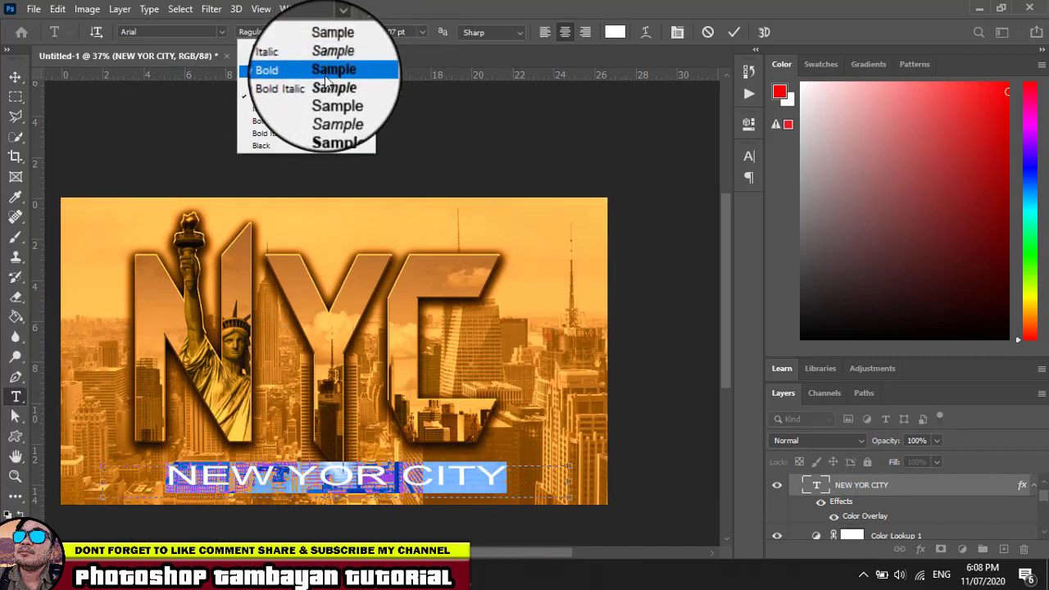
pyautogui.click(332, 122)
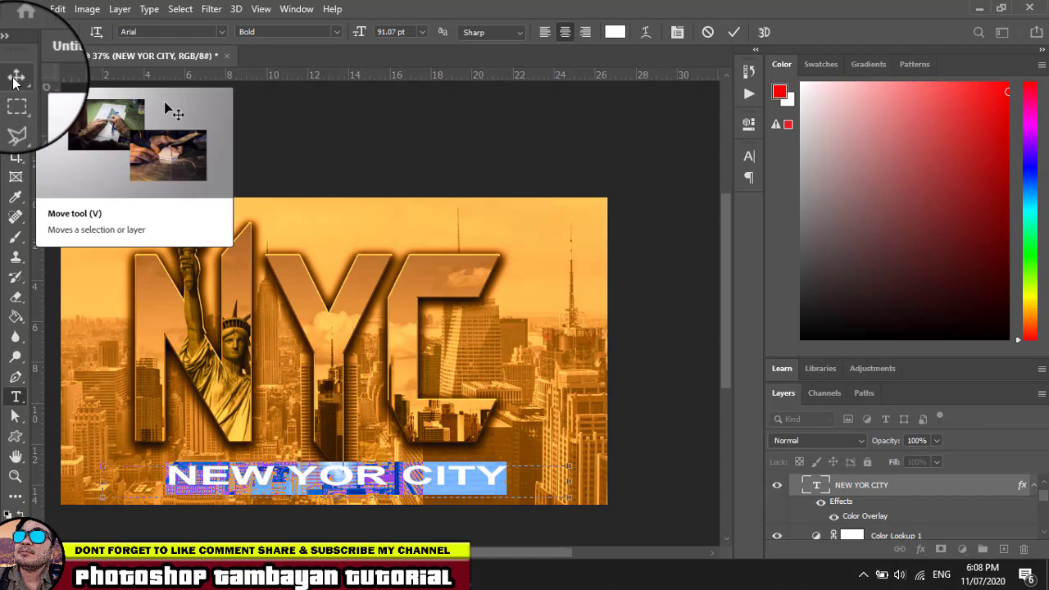
pyautogui.click(15, 77)
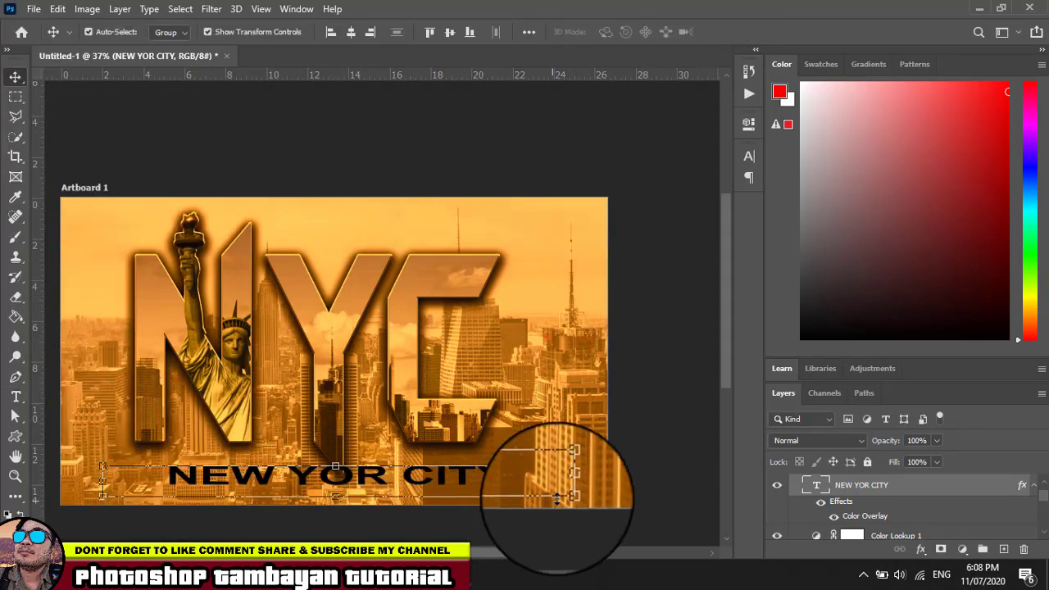
# - Narrow the caption's text box, flatten it with Free Transform, and nudge it right and down
pyautogui.click(15, 397)
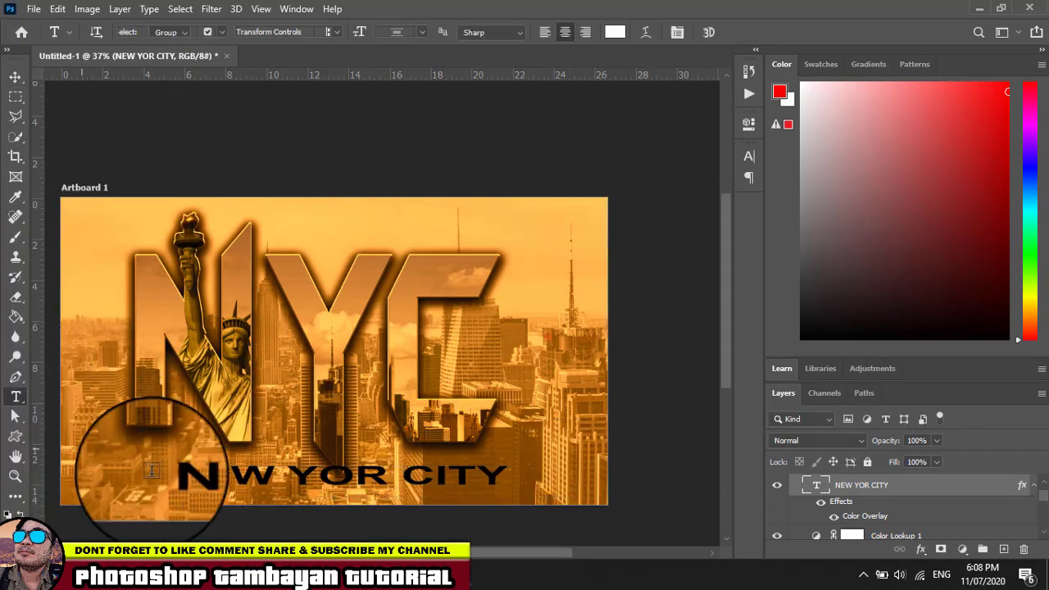
pyautogui.click(256, 477)
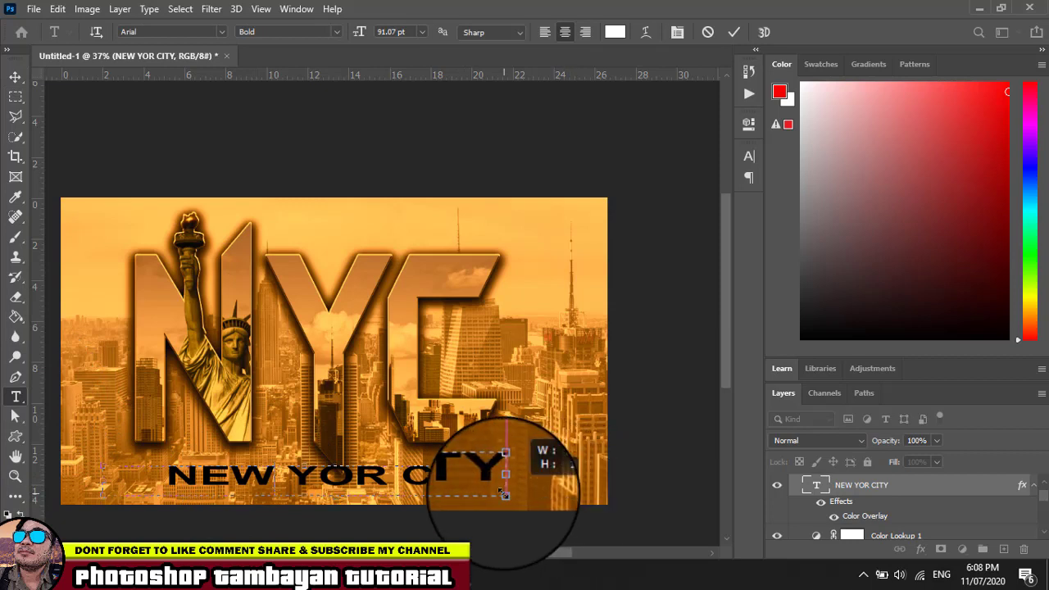
pyautogui.moveTo(504, 495); pyautogui.dragTo(445, 488)
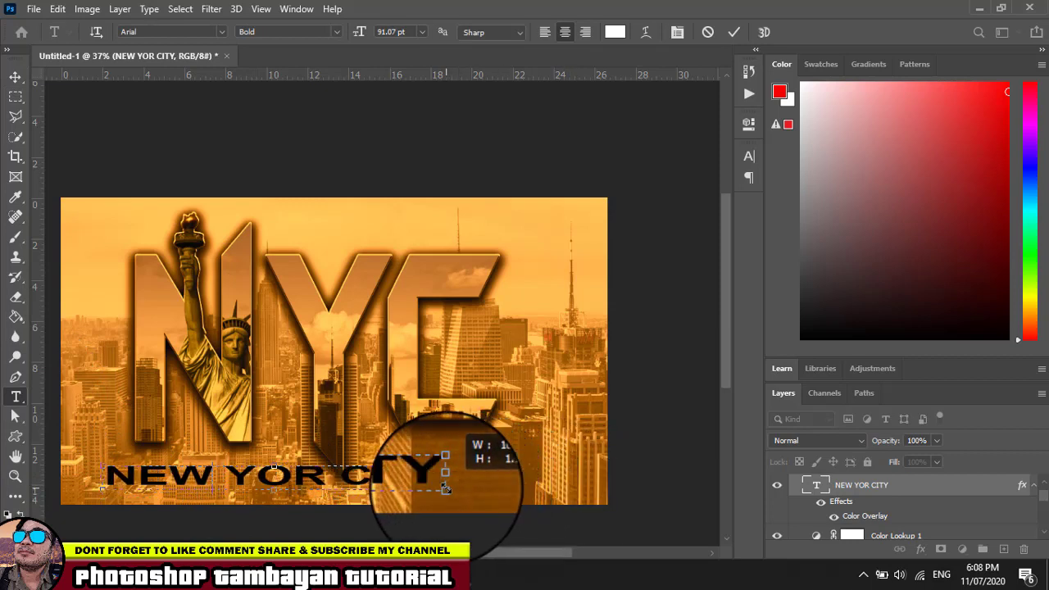
pyautogui.click(14, 77)
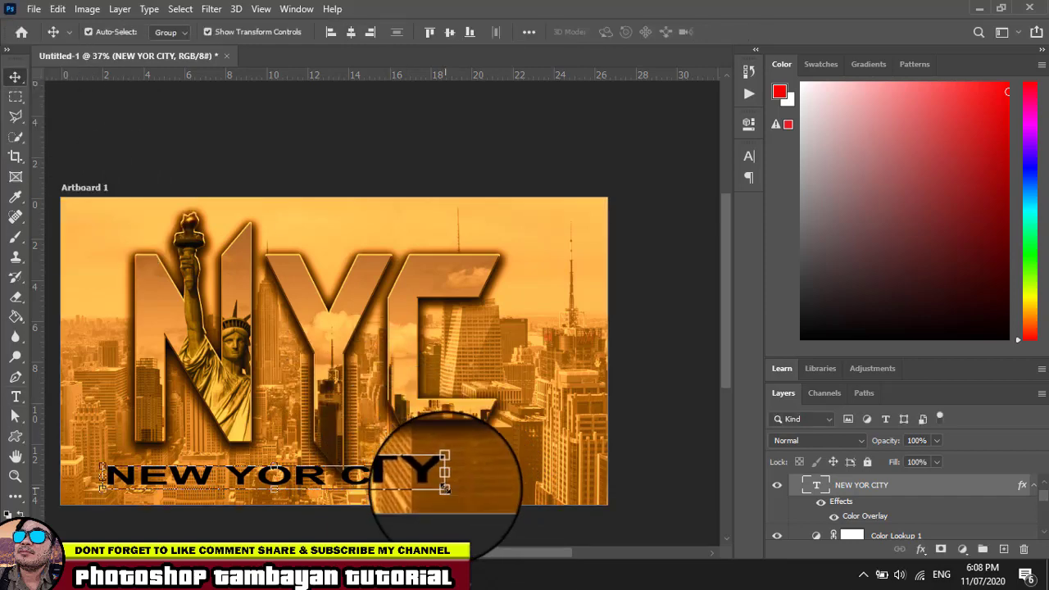
pyautogui.moveTo(445, 489); pyautogui.dragTo(453, 497)
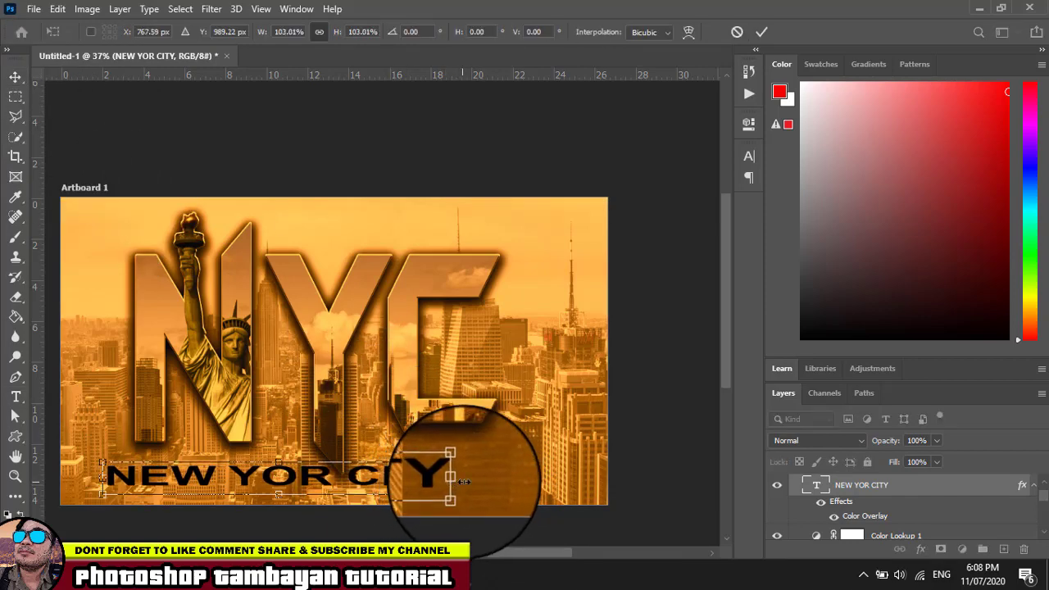
pyautogui.moveTo(459, 497)
pyautogui.mouseDown()
pyautogui.moveTo(520, 485)
pyautogui.moveTo(490, 495)
pyautogui.moveTo(343, 488)
pyautogui.mouseUp()
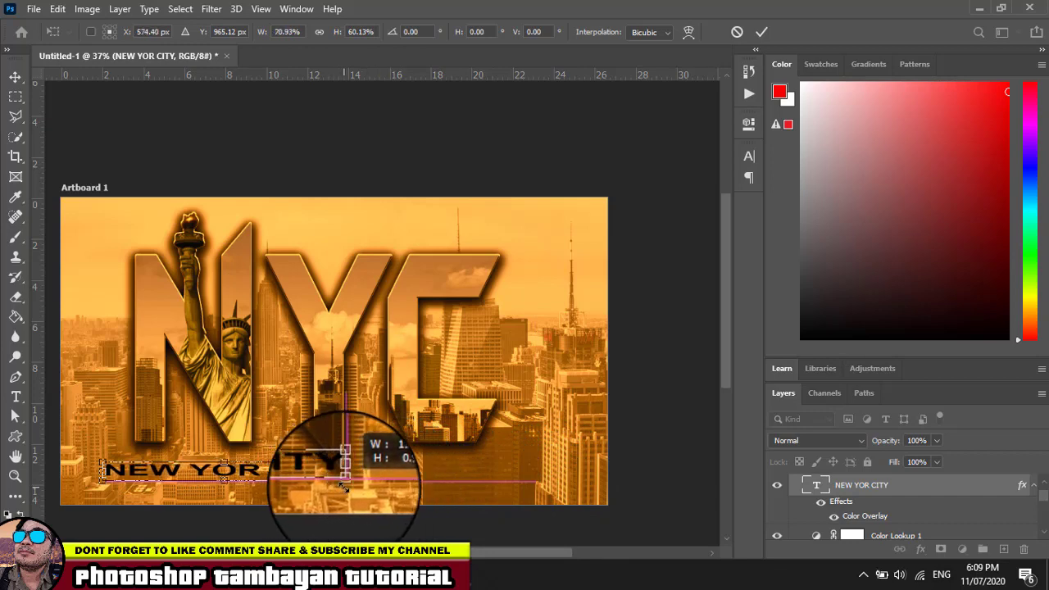
pyautogui.click(14, 76)
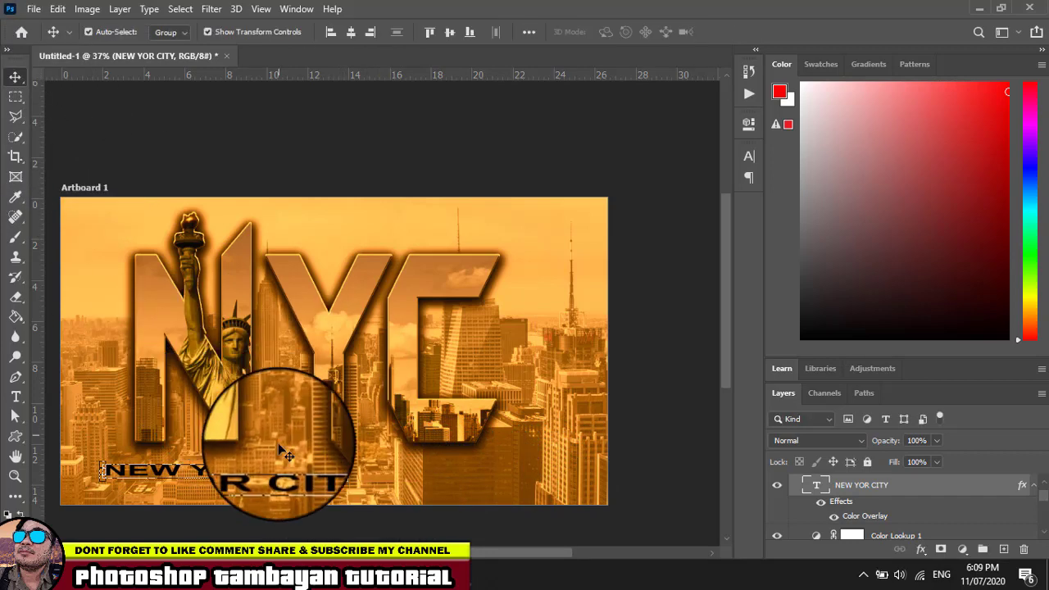
pyautogui.moveTo(254, 471); pyautogui.dragTo(266, 476)
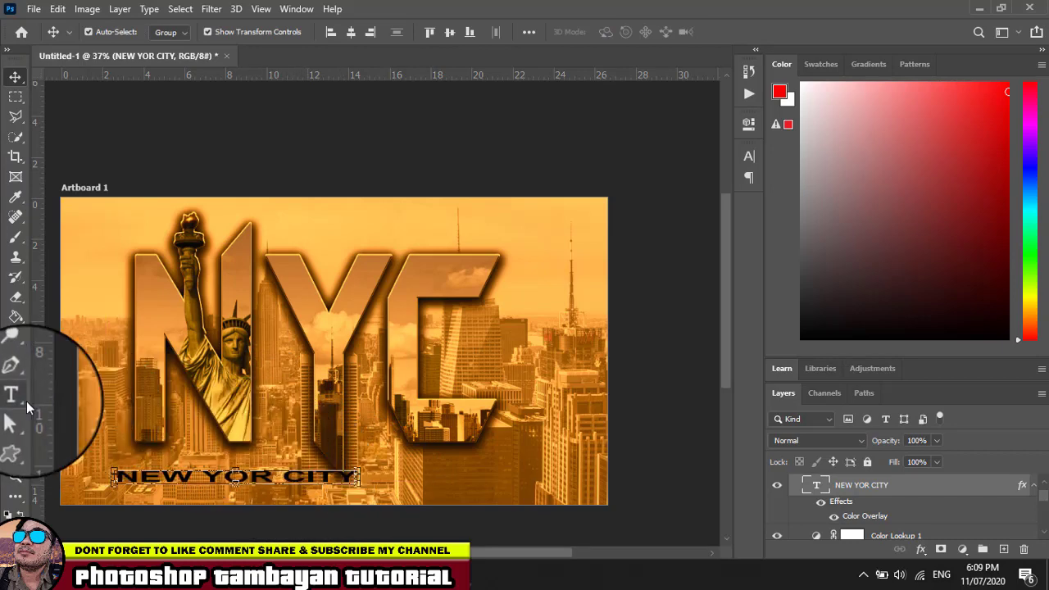
# - Widen the caption's text box on both sides to recentre it under the letters
pyautogui.click(15, 398)
pyautogui.click(188, 477)
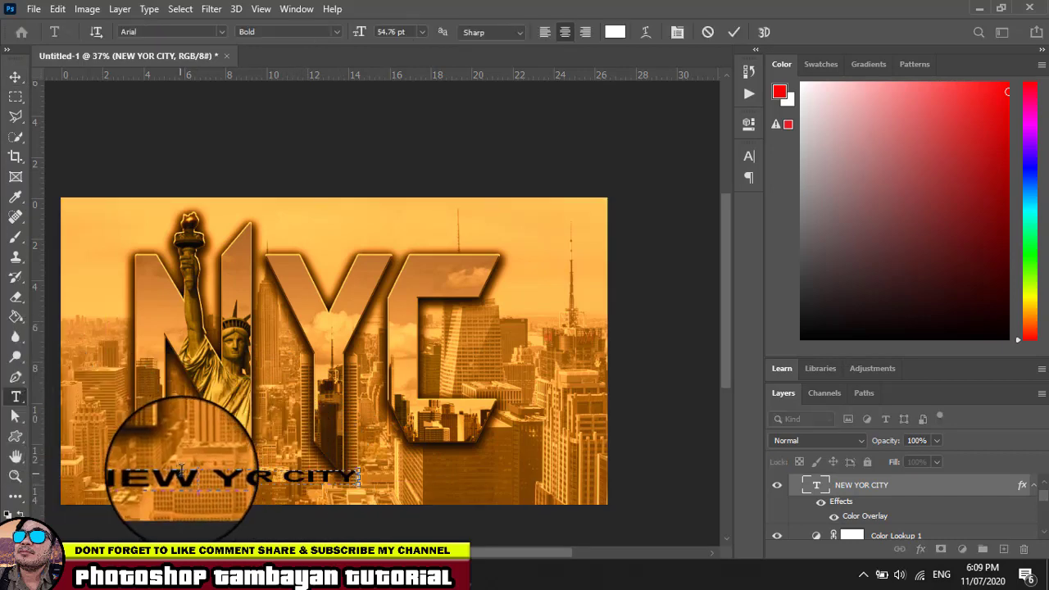
pyautogui.moveTo(352, 493); pyautogui.dragTo(560, 485)
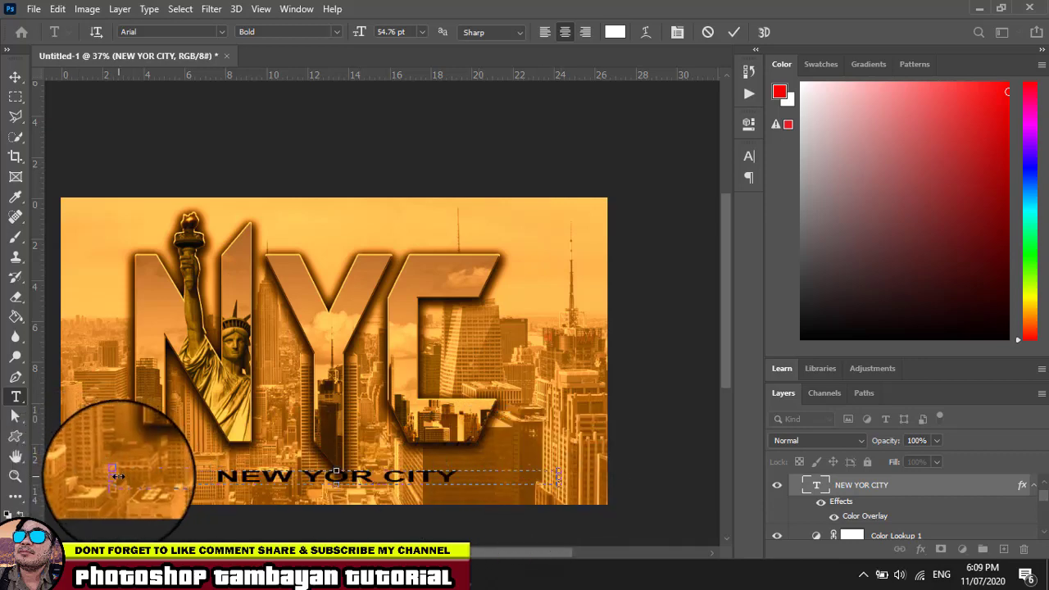
pyautogui.moveTo(117, 477); pyautogui.dragTo(80, 475)
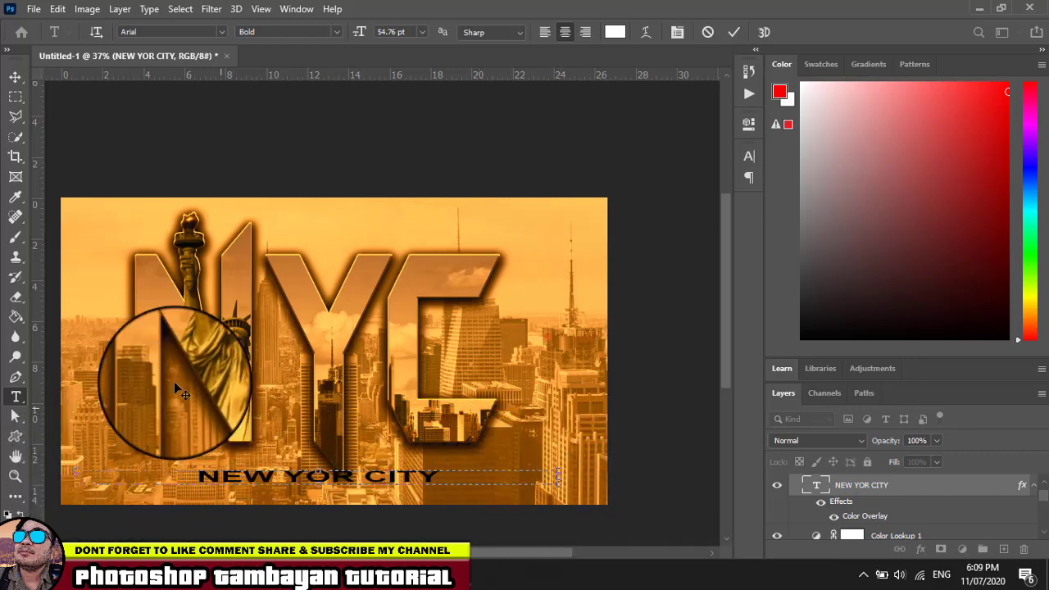
# - Set the caption's tracking to 500 in the Character panel, after first trying 25
pyautogui.click(13, 80)
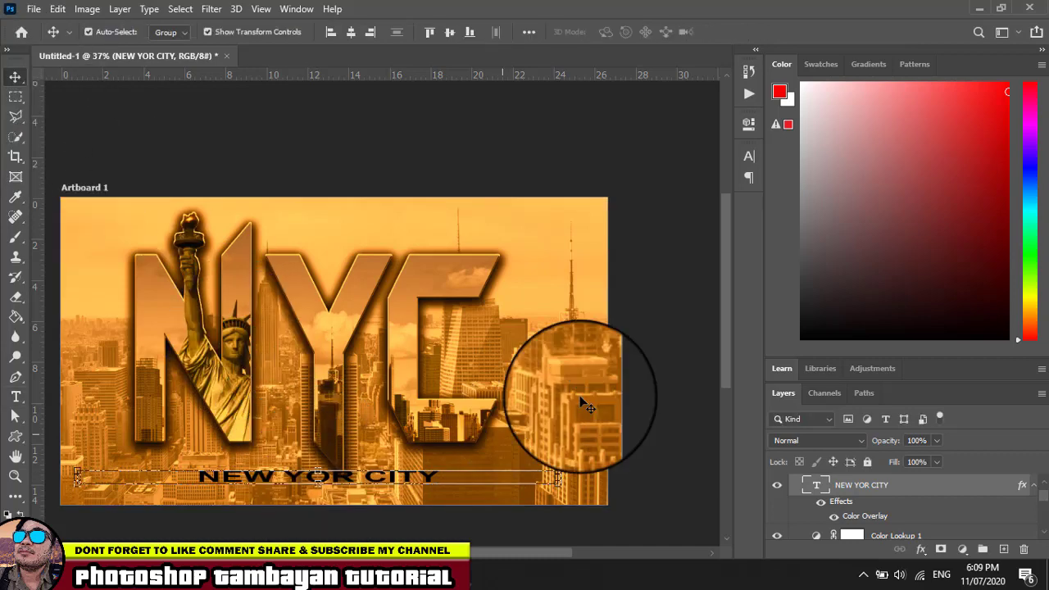
pyautogui.click(750, 155)
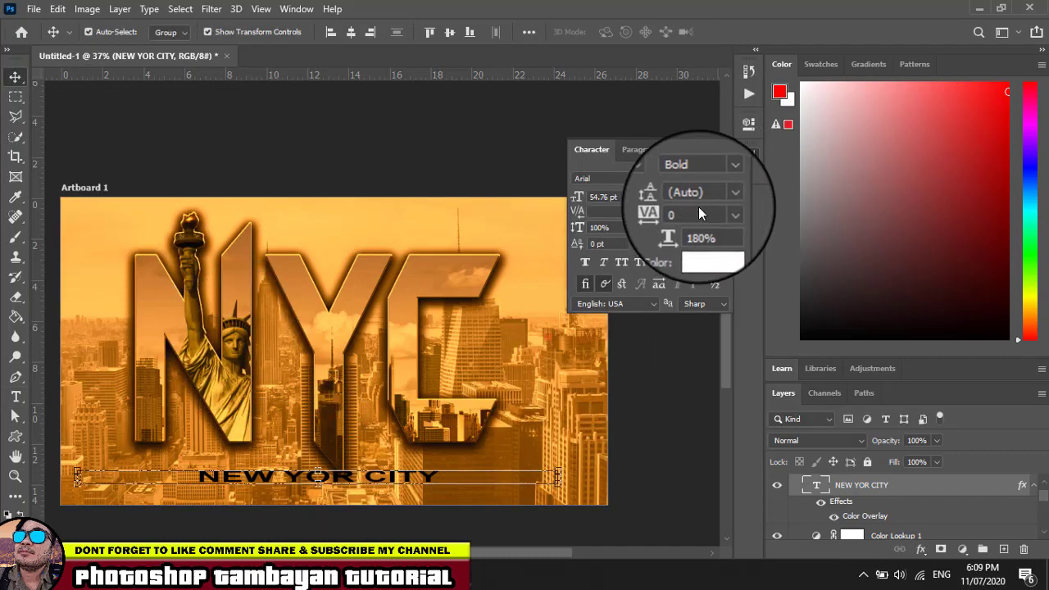
pyautogui.click(722, 213)
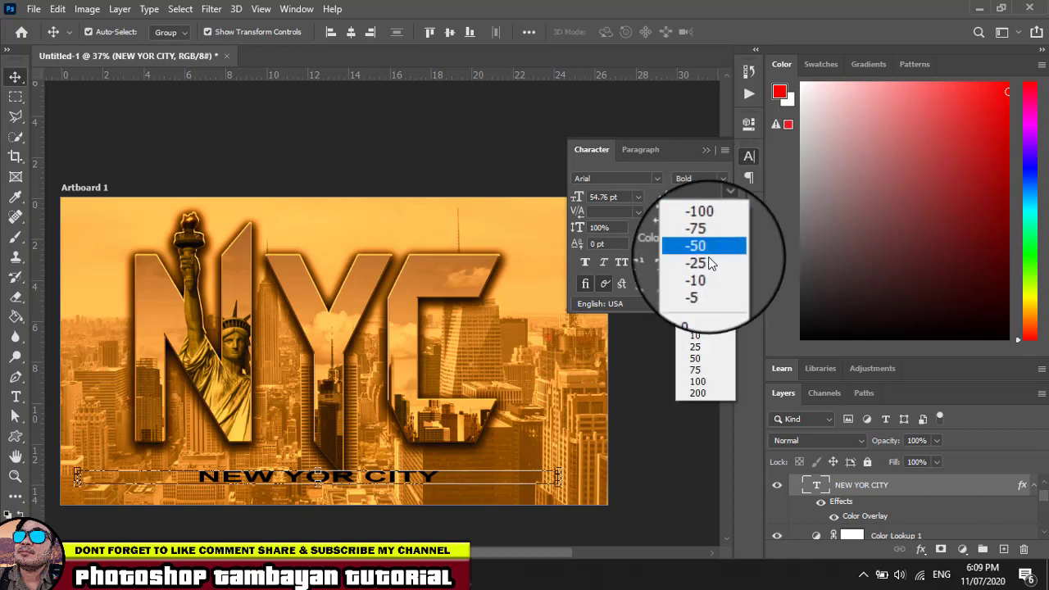
pyautogui.click(695, 347)
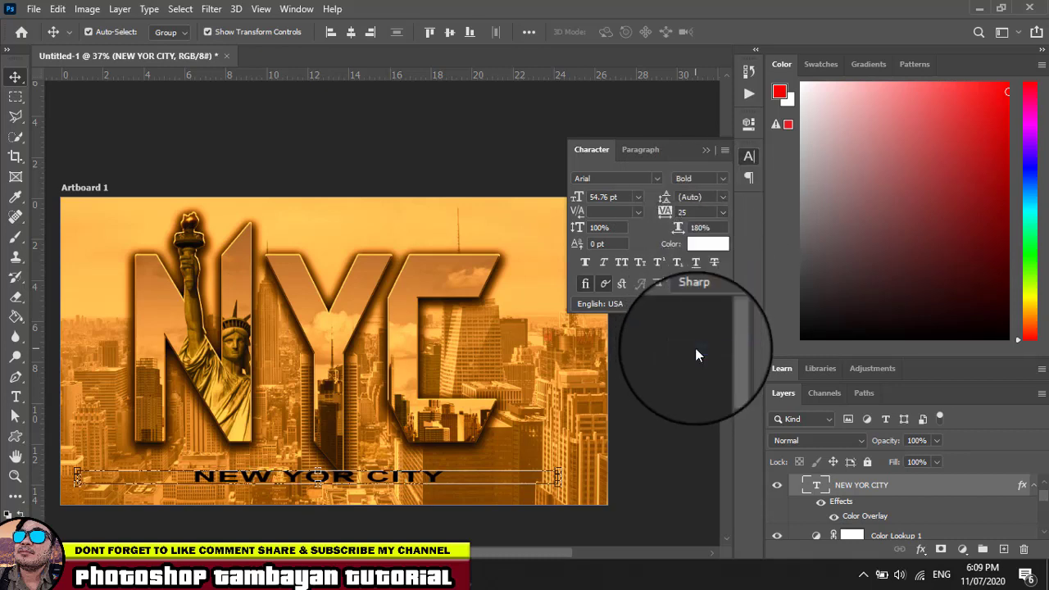
pyautogui.click(724, 212)
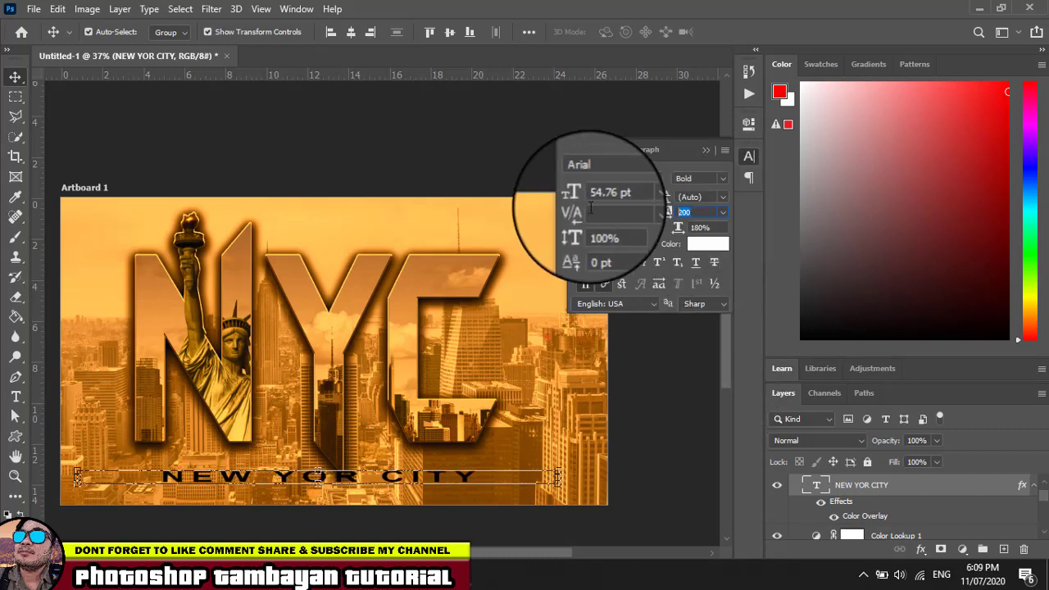
pyautogui.write('500')
pyautogui.press('Return')
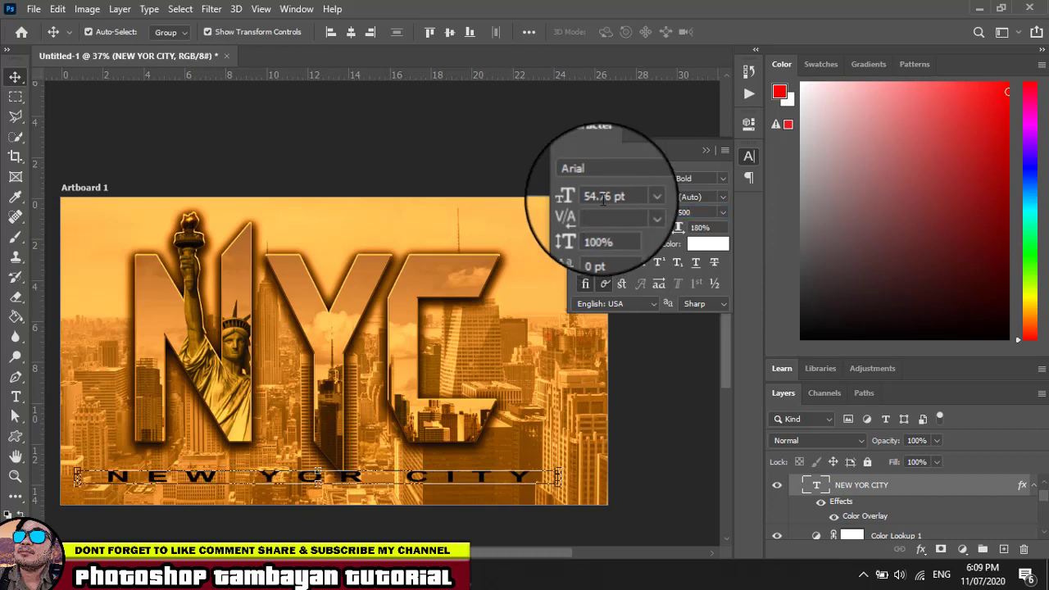
pyautogui.click(706, 150)
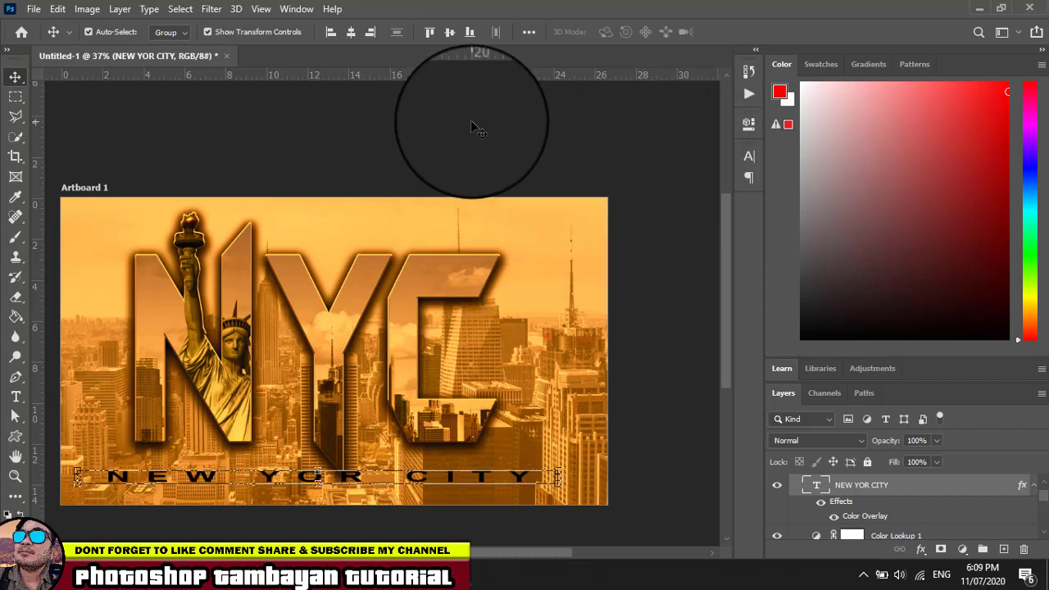
# - Move the caption slightly lower and correct its text to 'NEW YORK CITY'
pyautogui.click(351, 421)
pyautogui.moveTo(358, 490); pyautogui.dragTo(362, 501)
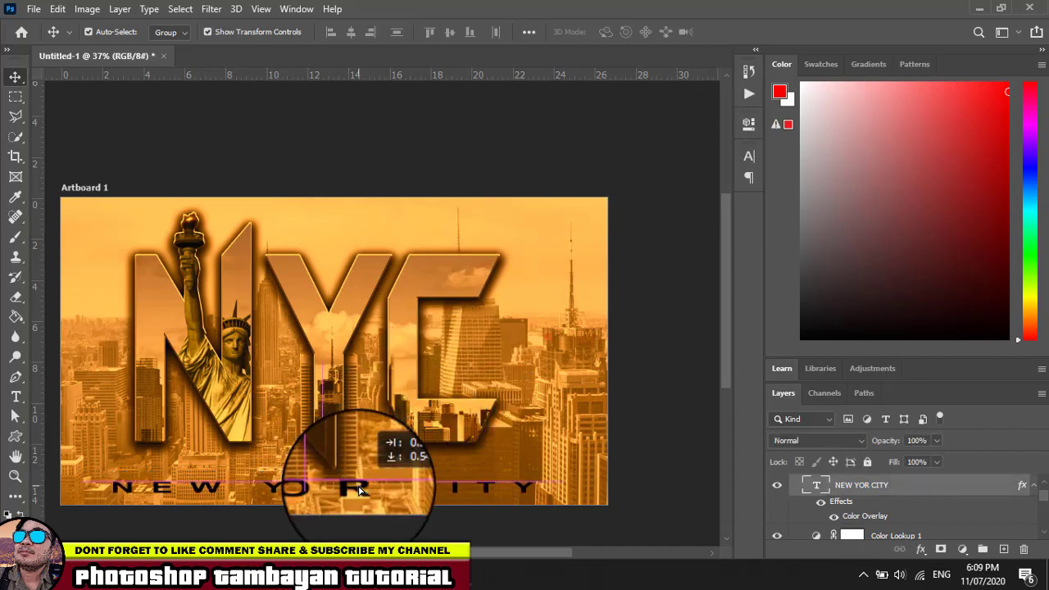
pyautogui.click(16, 399)
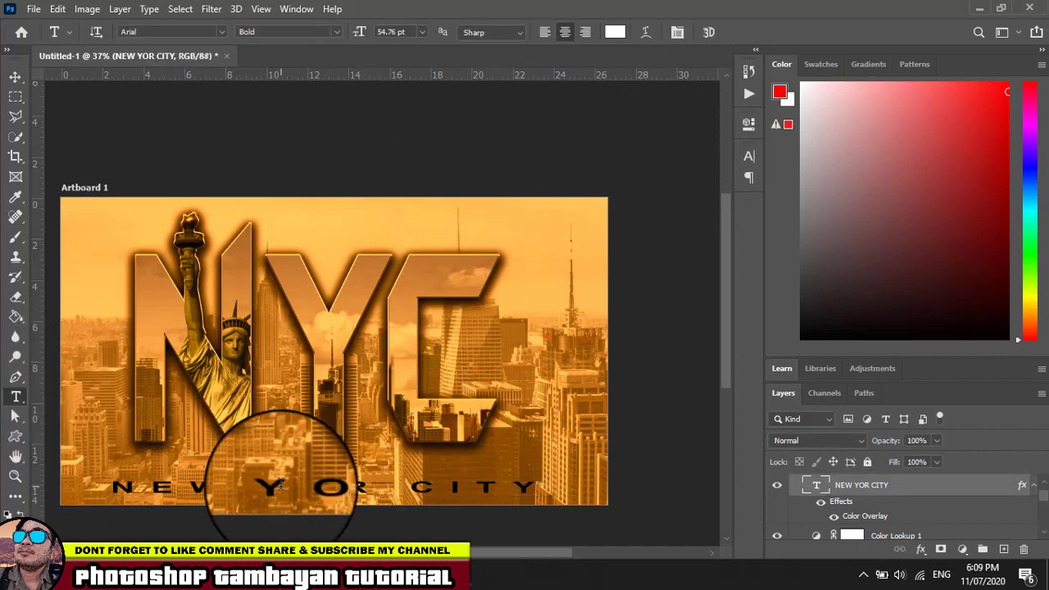
pyautogui.click(373, 485)
pyautogui.write('K')
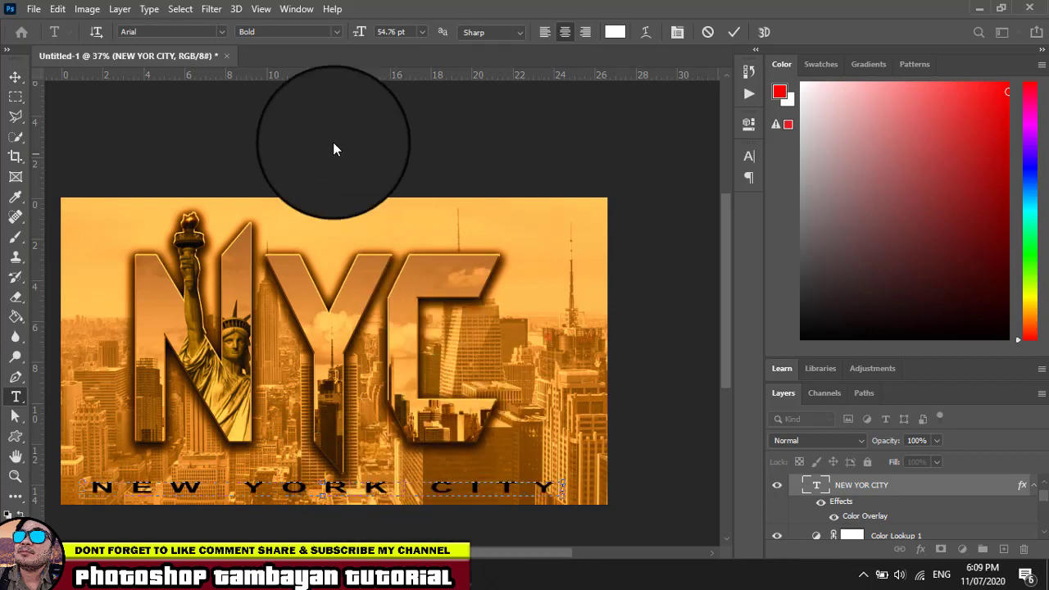
pyautogui.click(18, 77)
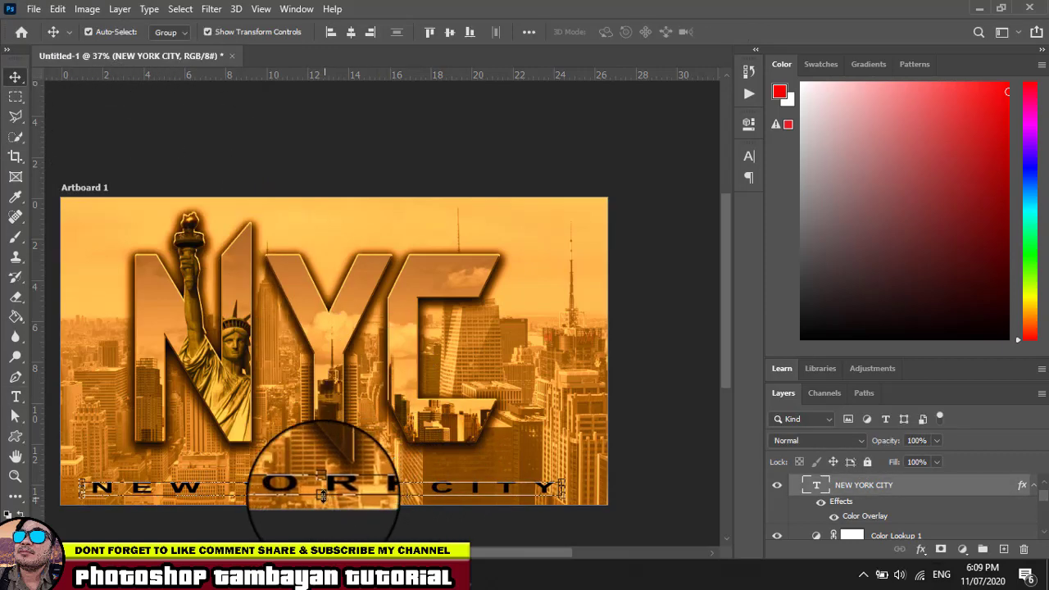
# - Scale the caption down to about 76% around its centre
pyautogui.hotkey('ctrl', 't')
pyautogui.moveTo(323, 495); pyautogui.dragTo(326, 492)
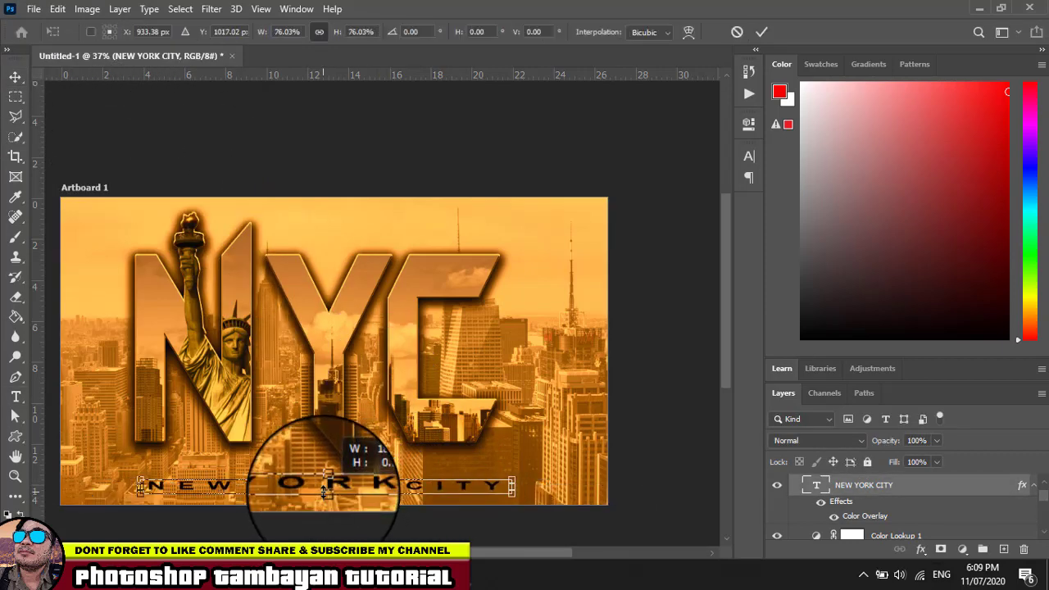
pyautogui.press('Return')
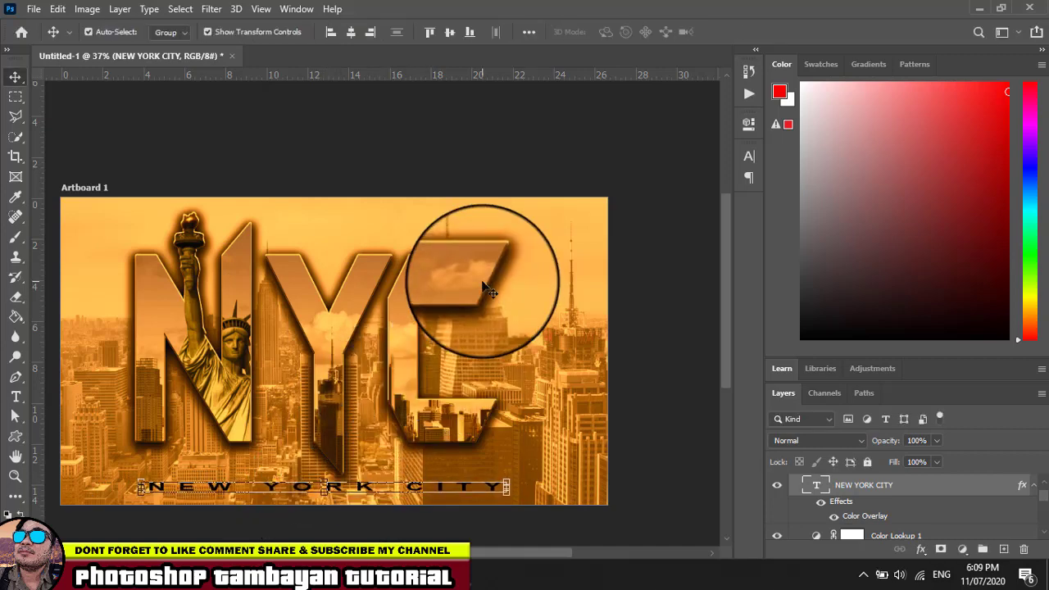
pyautogui.click(427, 143)
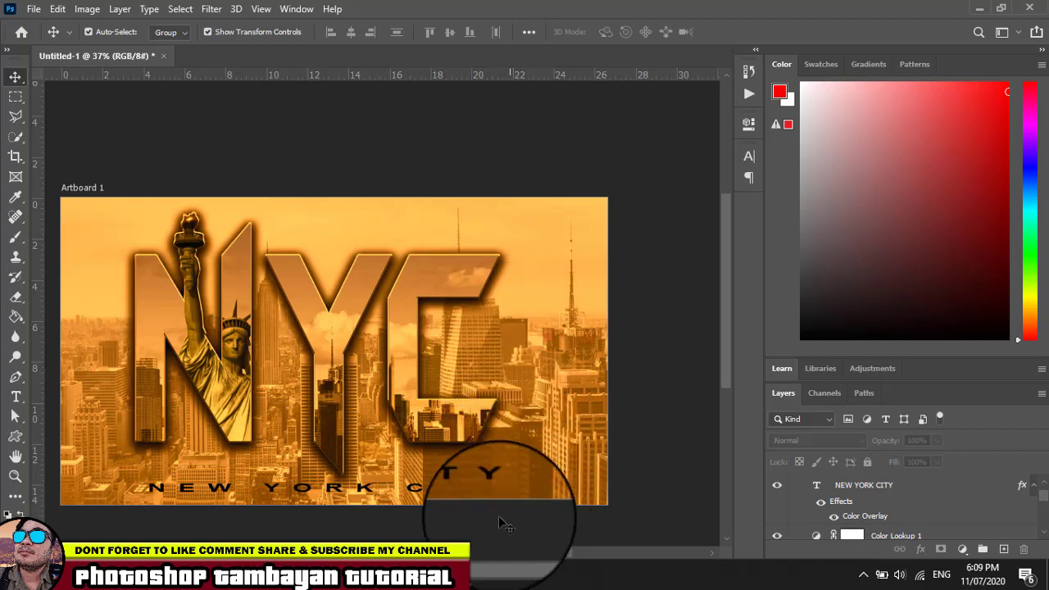
# - Add a 4 px white stroke and a drop shadow (distance 15, spread 35, size 50) to the caption
pyautogui.click(486, 488)
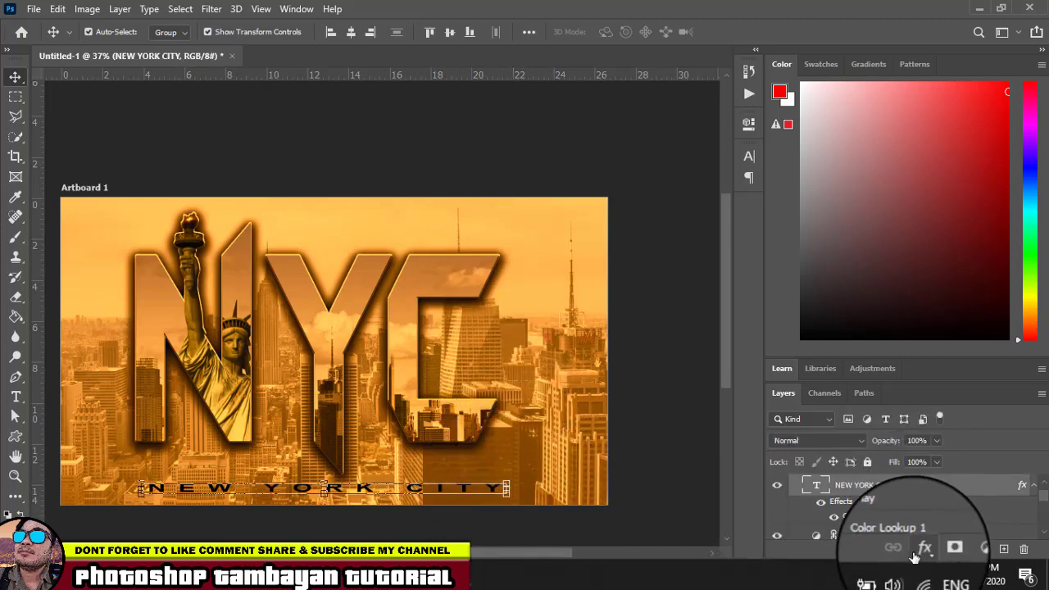
pyautogui.click(922, 549)
pyautogui.click(940, 403)
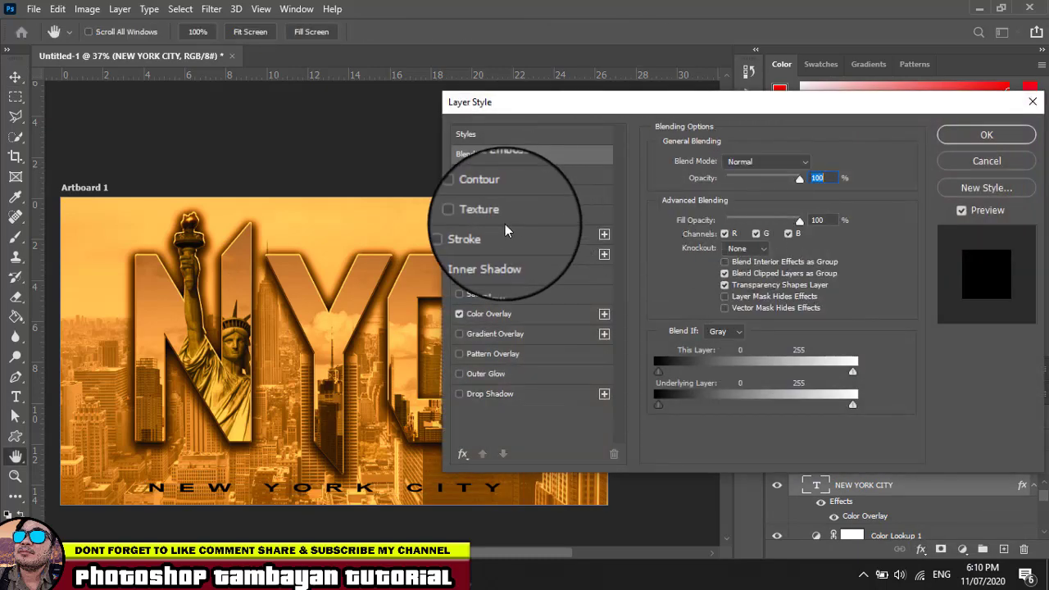
pyautogui.click(484, 234)
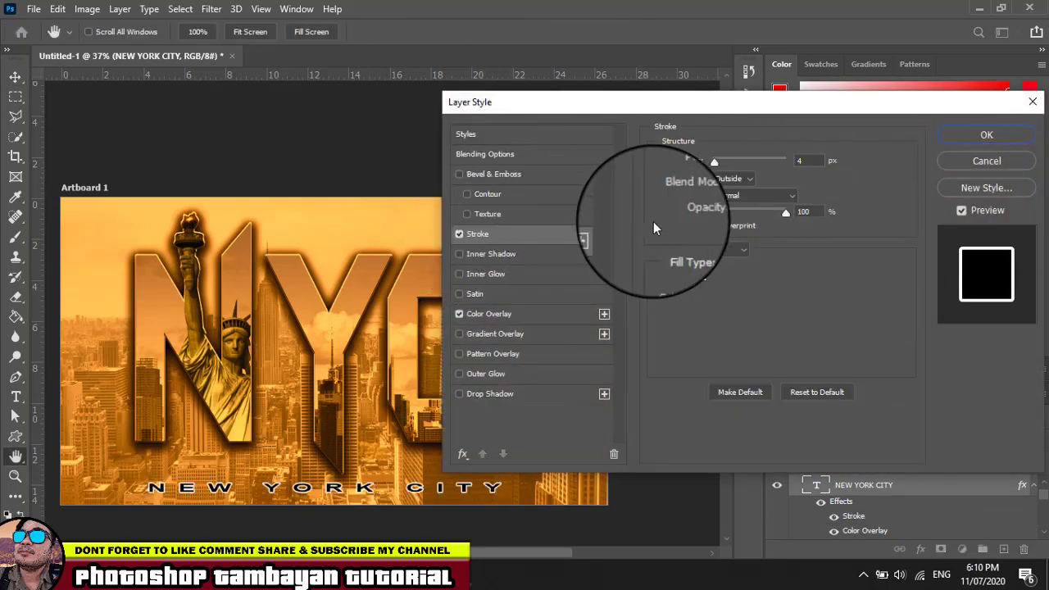
pyautogui.click(489, 394)
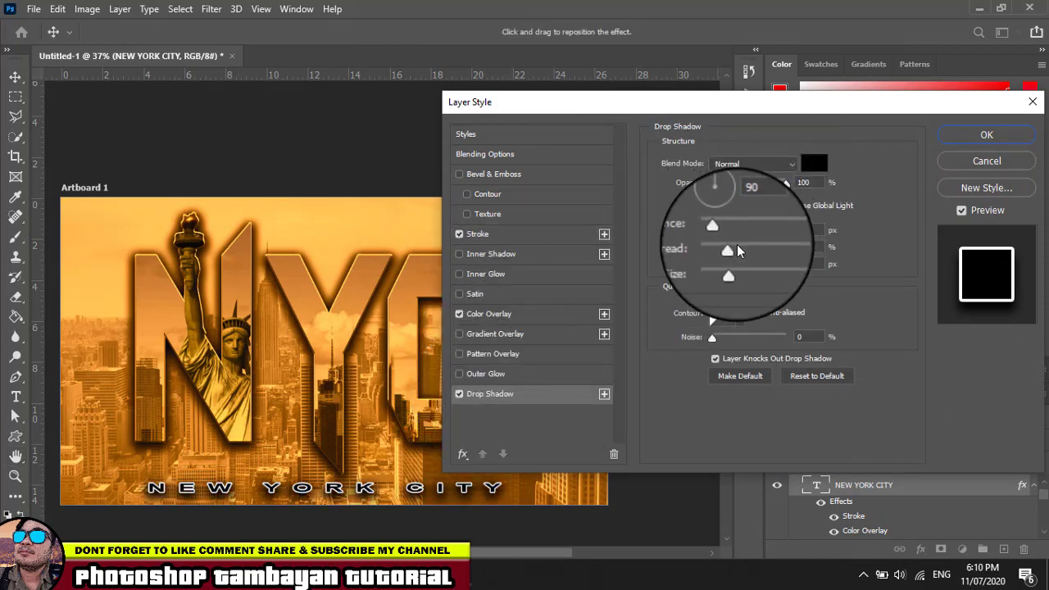
pyautogui.moveTo(724, 235); pyautogui.dragTo(725, 235)
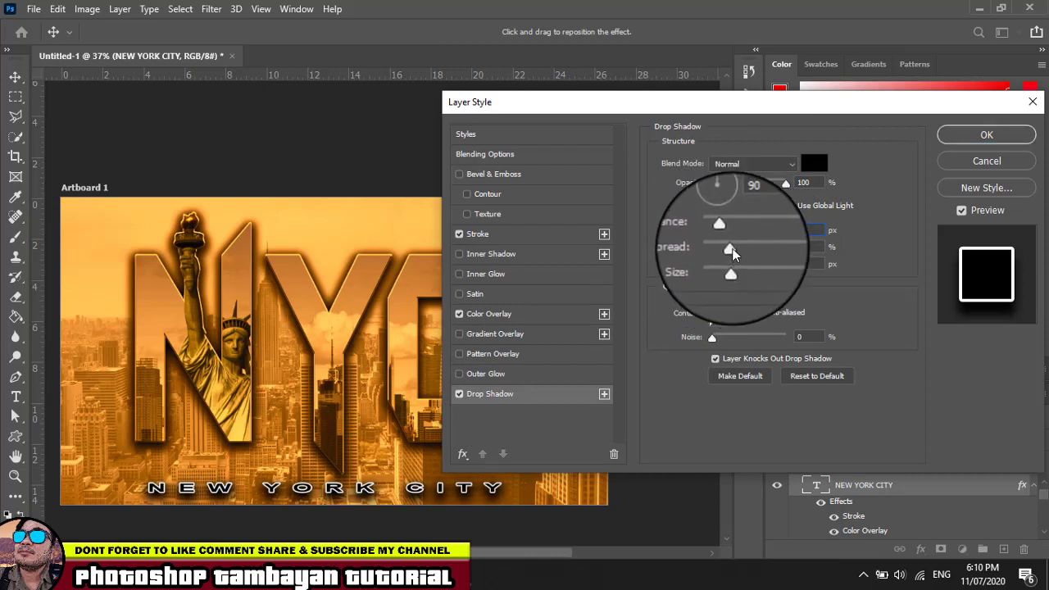
pyautogui.click(739, 250)
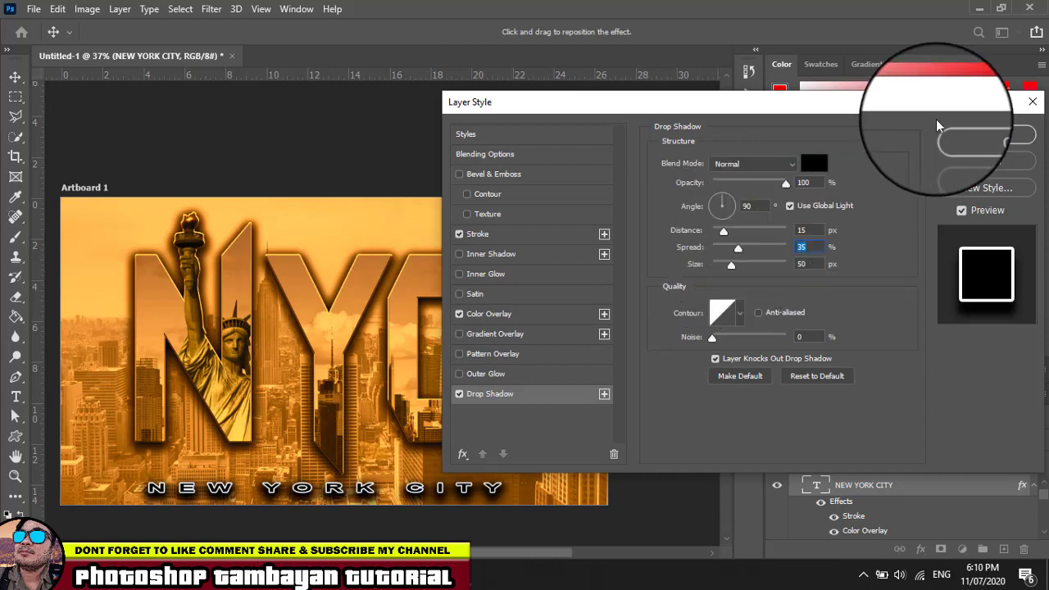
pyautogui.click(541, 234)
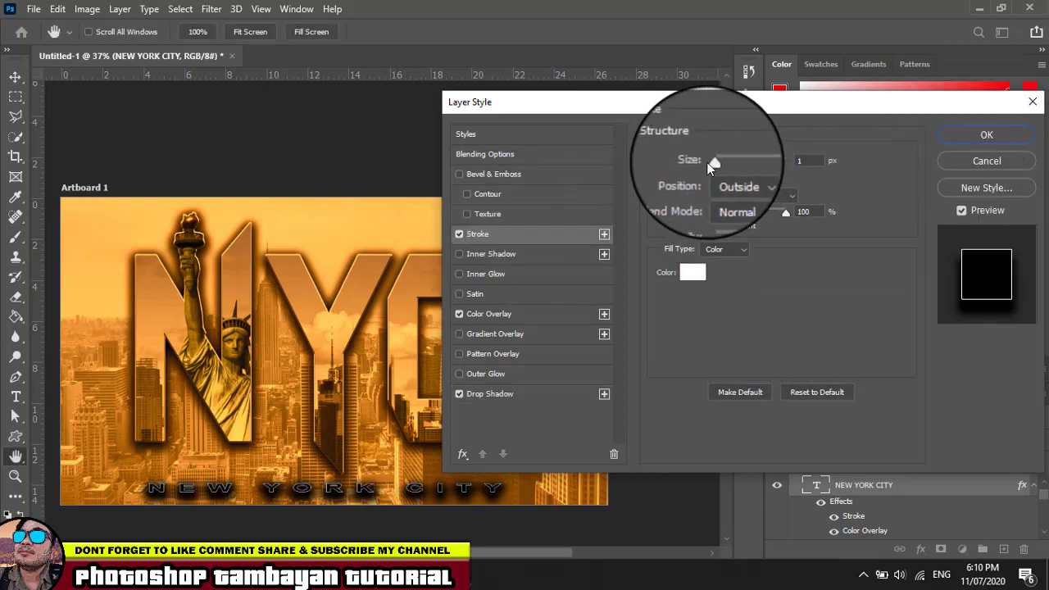
pyautogui.moveTo(711, 163); pyautogui.dragTo(715, 163)
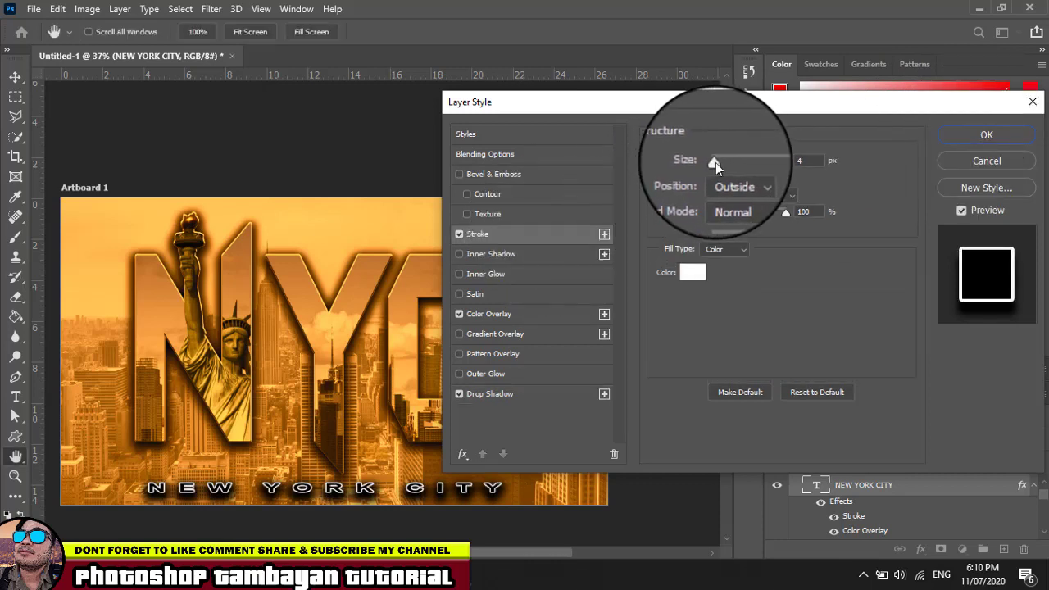
pyautogui.click(983, 134)
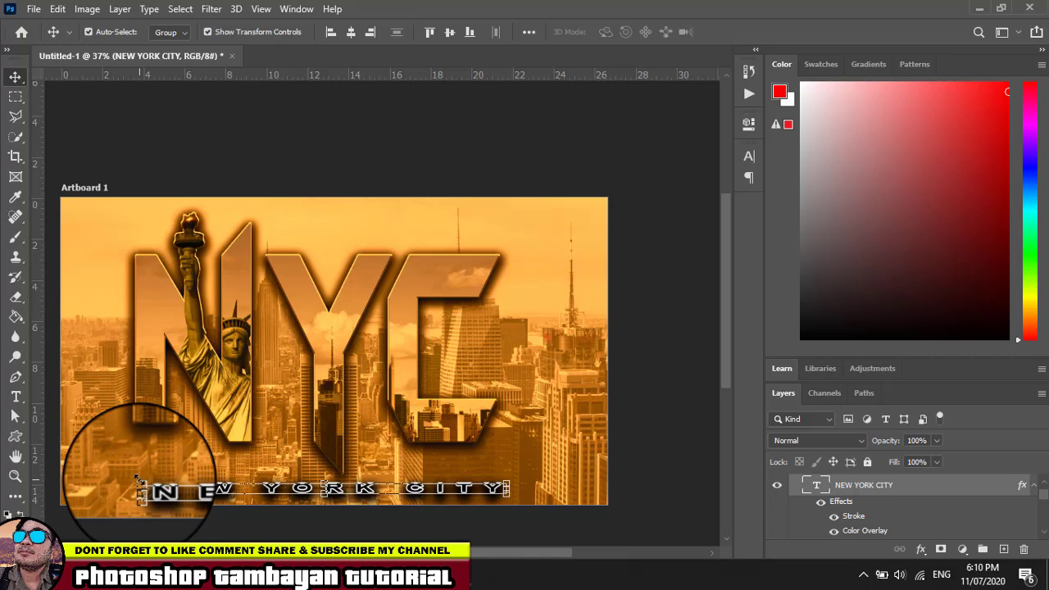
# - Resize the caption, then move it right and lower near the bottom edge
pyautogui.moveTo(137, 481); pyautogui.dragTo(91, 482)
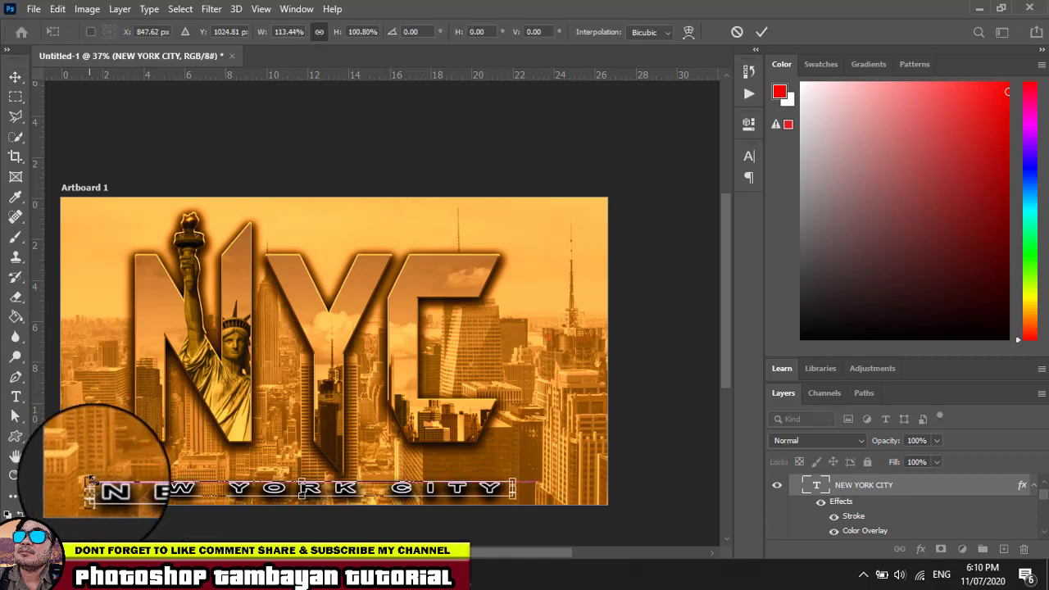
pyautogui.press('Return')
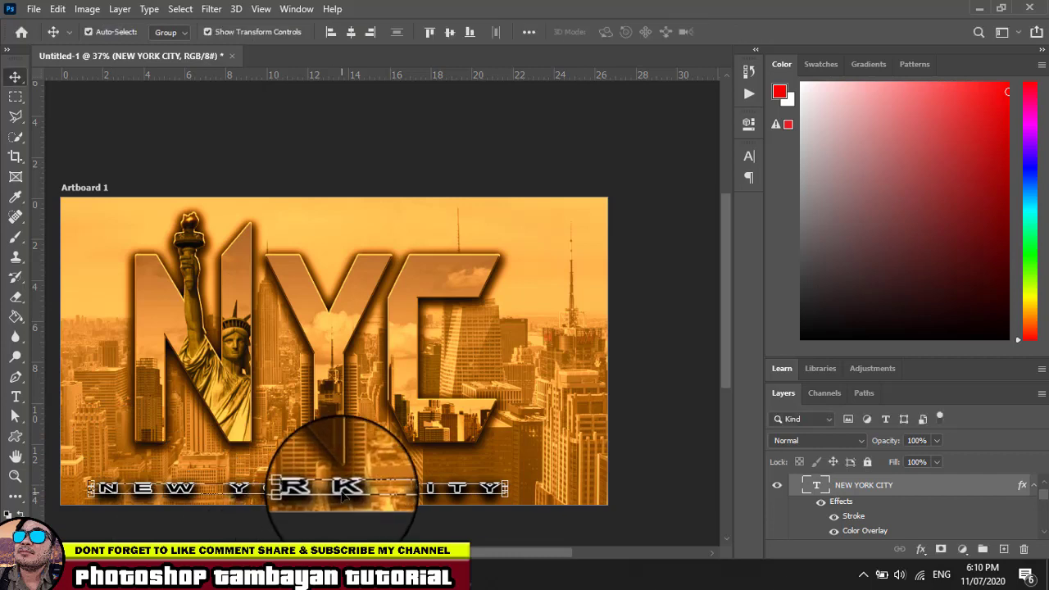
pyautogui.moveTo(344, 495); pyautogui.dragTo(381, 486)
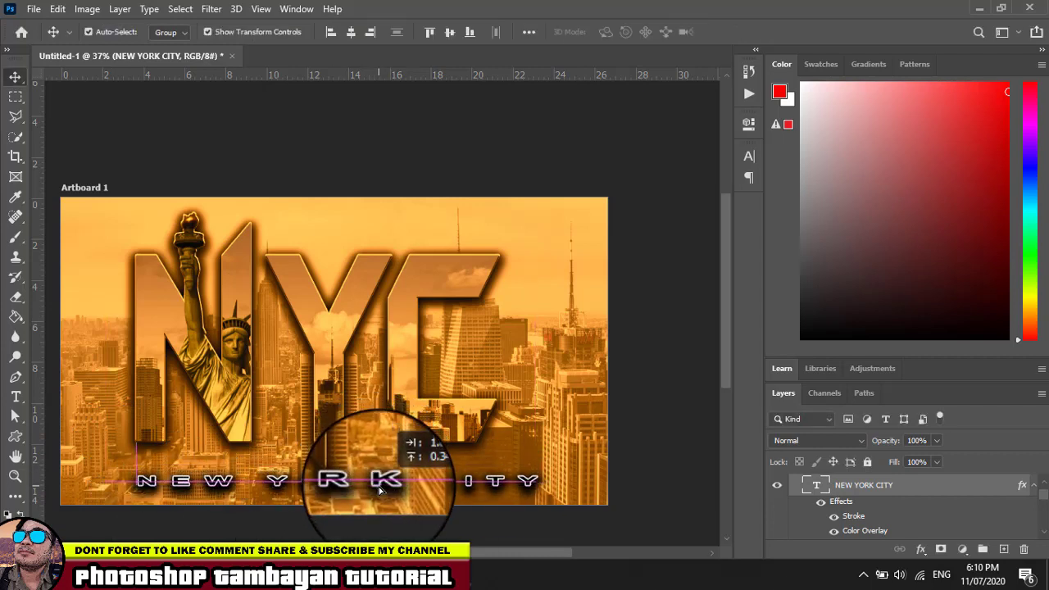
pyautogui.moveTo(379, 486); pyautogui.dragTo(379, 492)
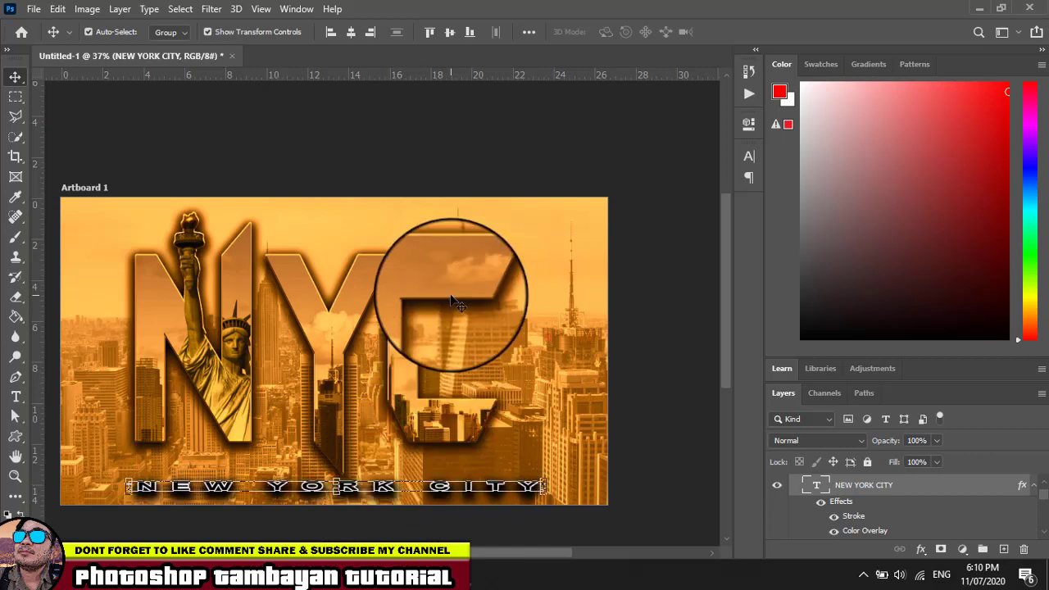
pyautogui.click(412, 160)
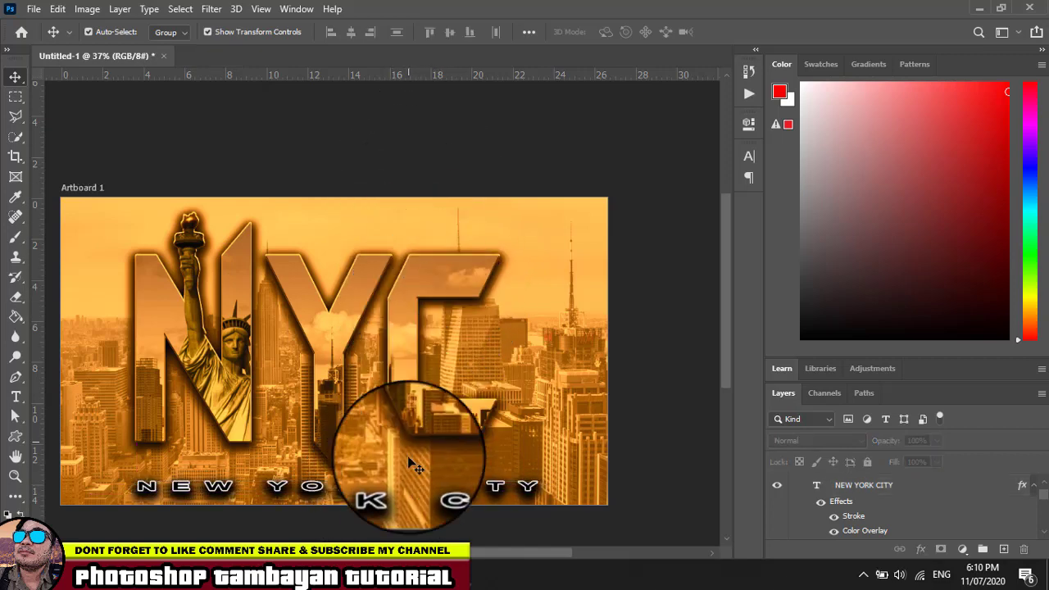
pyautogui.click(397, 499)
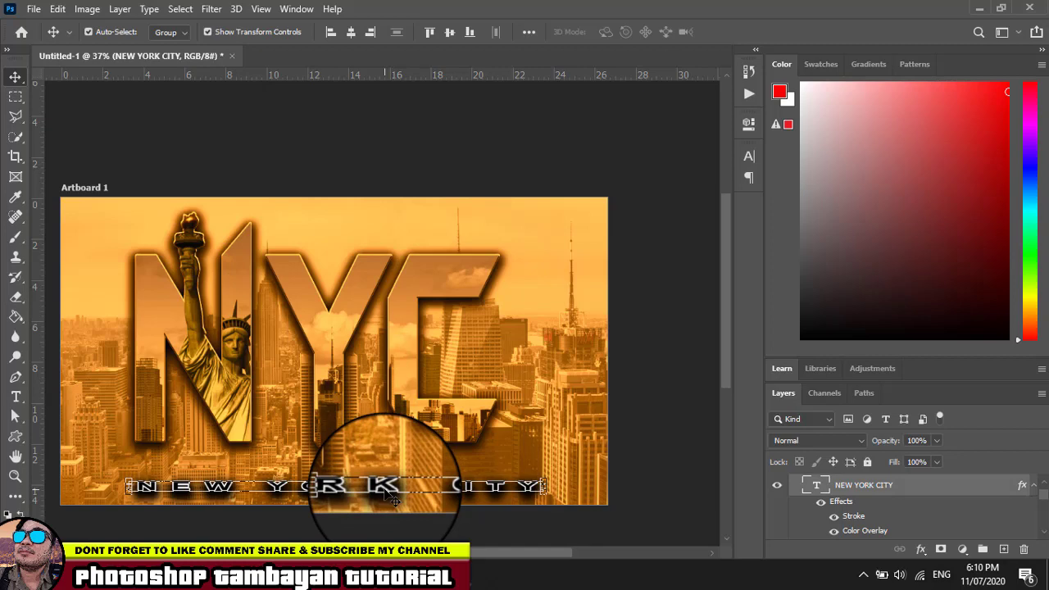
# - Hide the caption's outline and overlay effects and preview the result
pyautogui.click(15, 397)
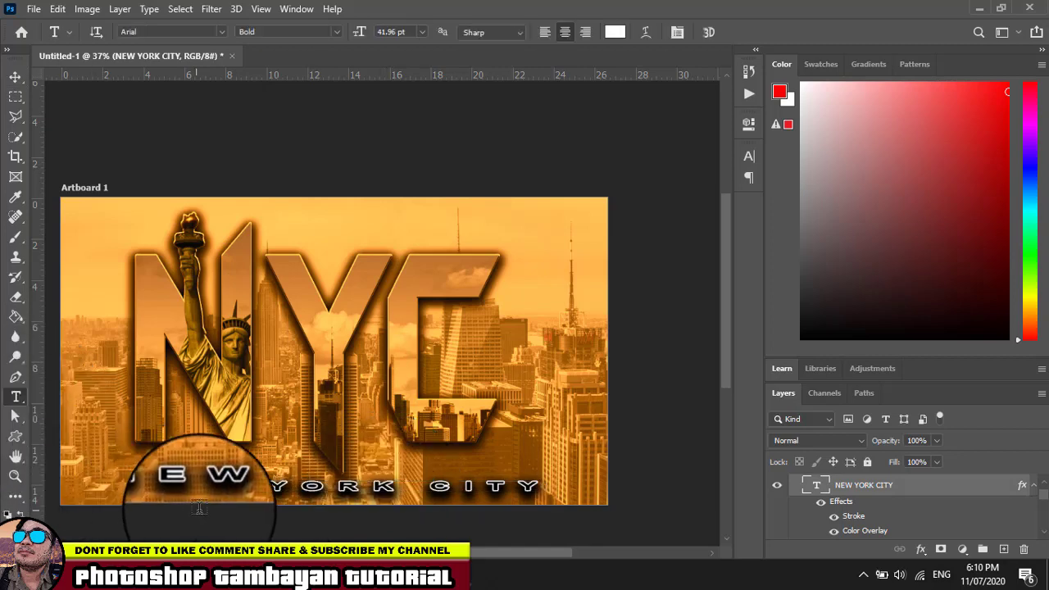
pyautogui.click(15, 78)
pyautogui.click(823, 505)
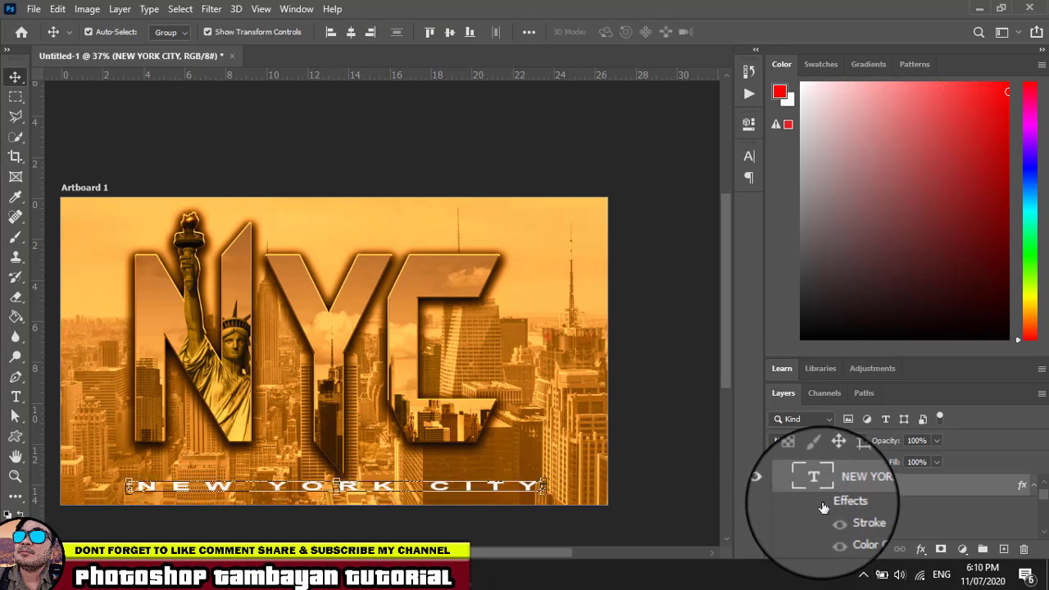
pyautogui.click(436, 156)
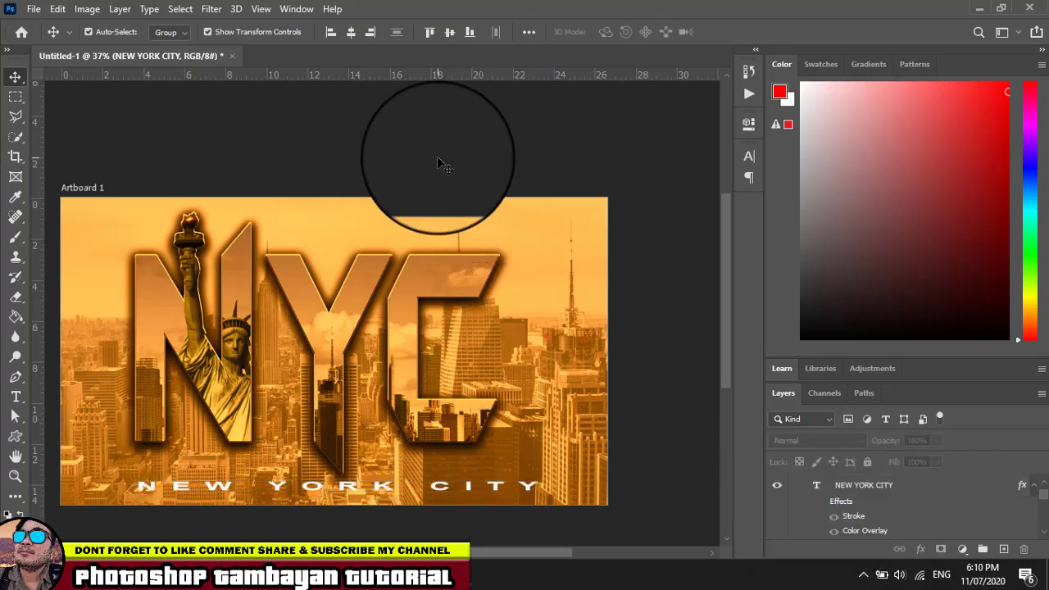
pyautogui.click(500, 489)
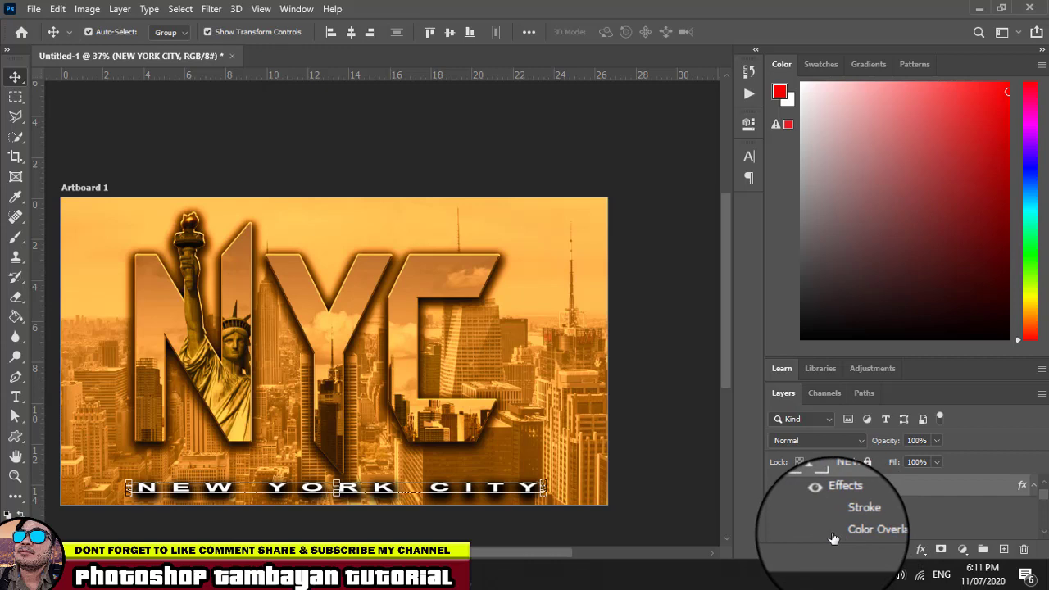
# - Shrink the caption proportionally to about 64% and select its text with the Type tool
pyautogui.click(674, 337)
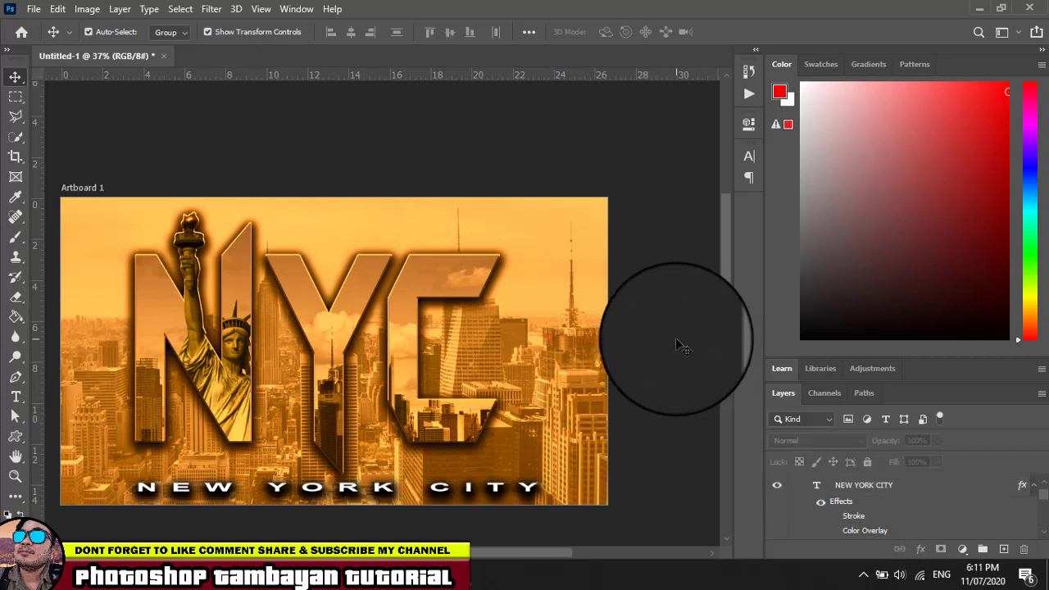
pyautogui.click(391, 490)
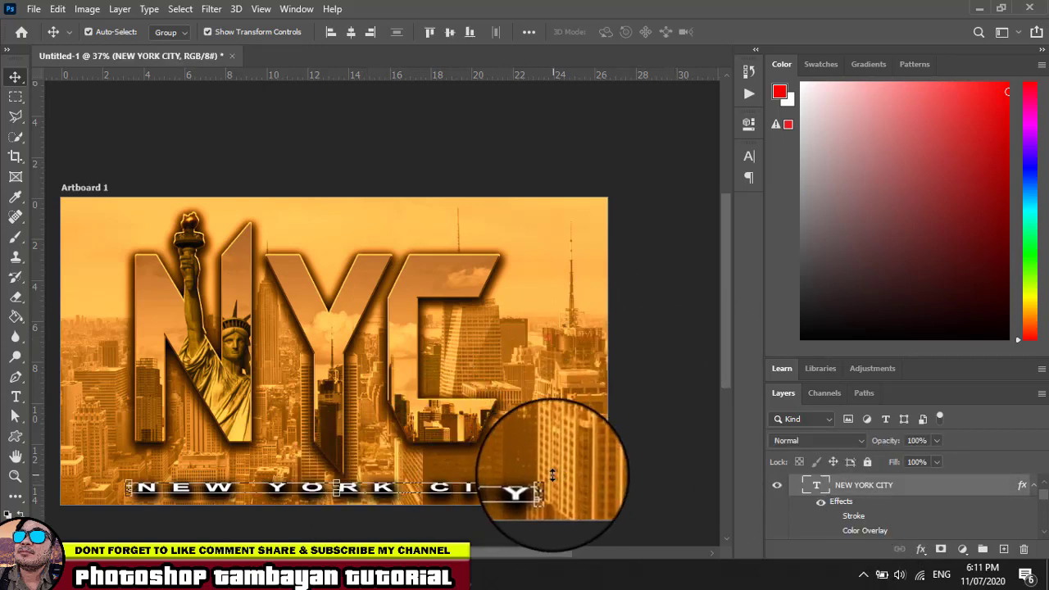
pyautogui.moveTo(541, 483); pyautogui.dragTo(393, 477)
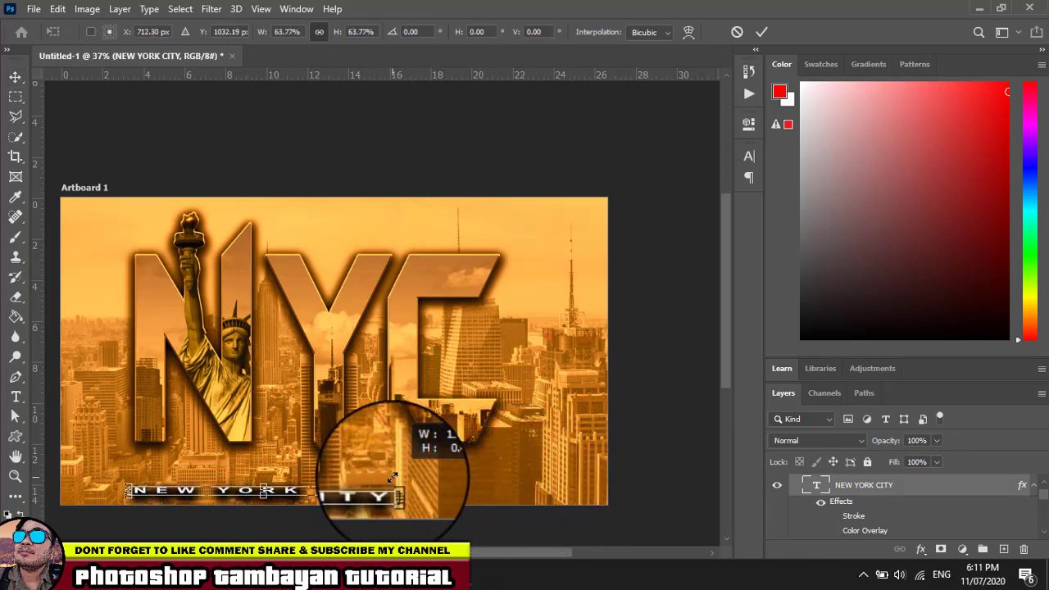
pyautogui.click(16, 398)
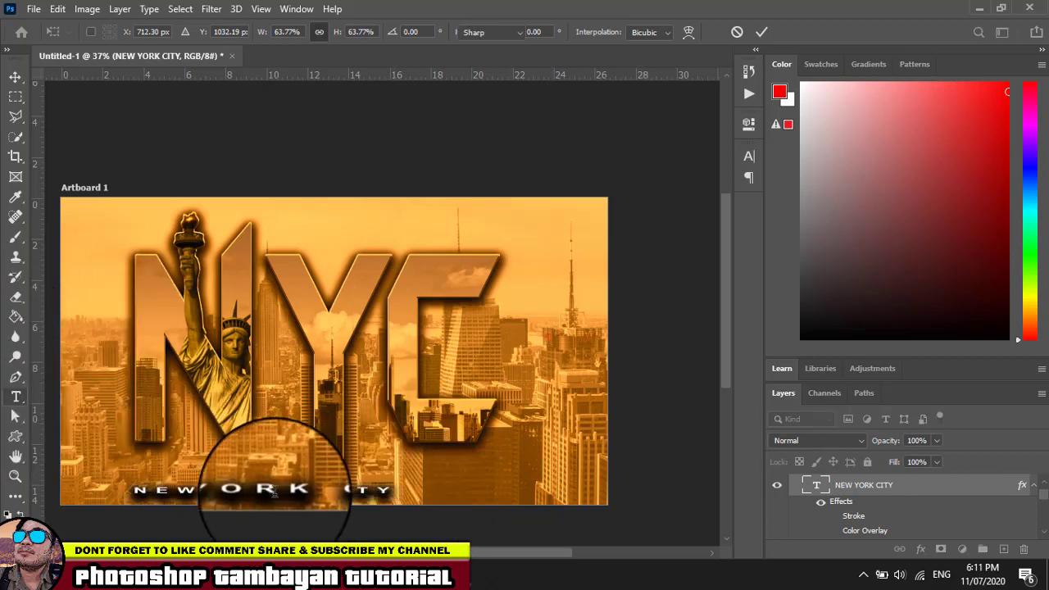
pyautogui.moveTo(256, 490)
pyautogui.mouseDown()
pyautogui.moveTo(370, 508)
pyautogui.moveTo(536, 493)
pyautogui.mouseUp()
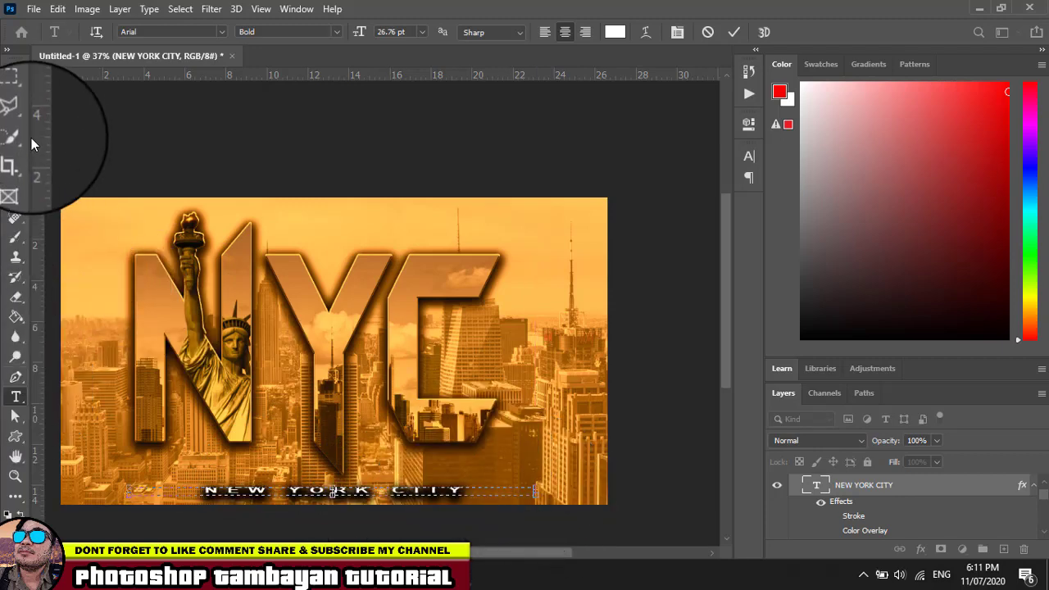
# - Raise the NEW YORK CITY caption's tracking to 800 and drag it up-left beneath NYC
pyautogui.click(14, 76)
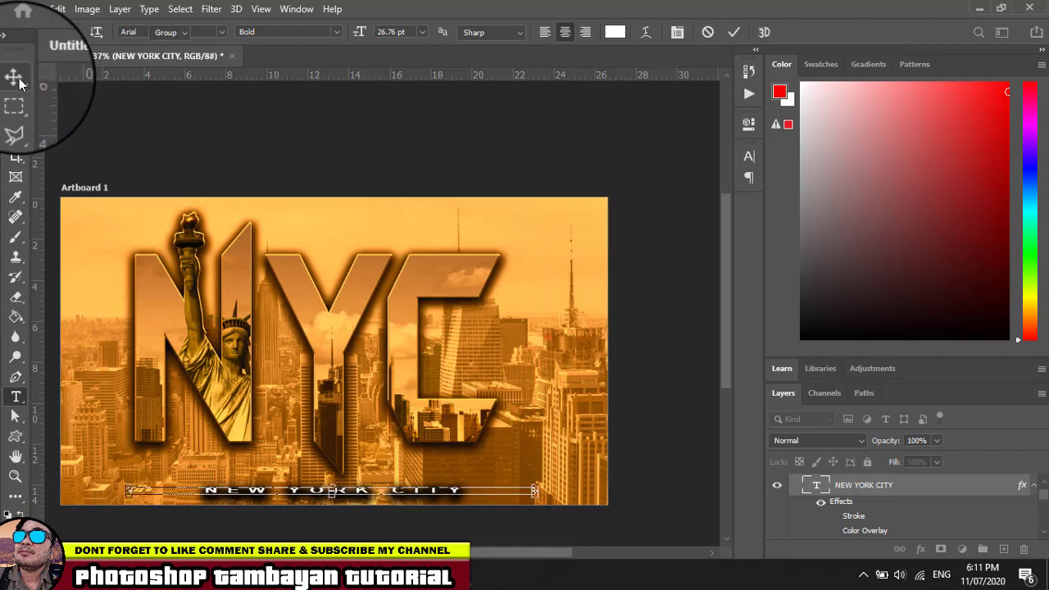
pyautogui.click(748, 156)
pyautogui.click(693, 213)
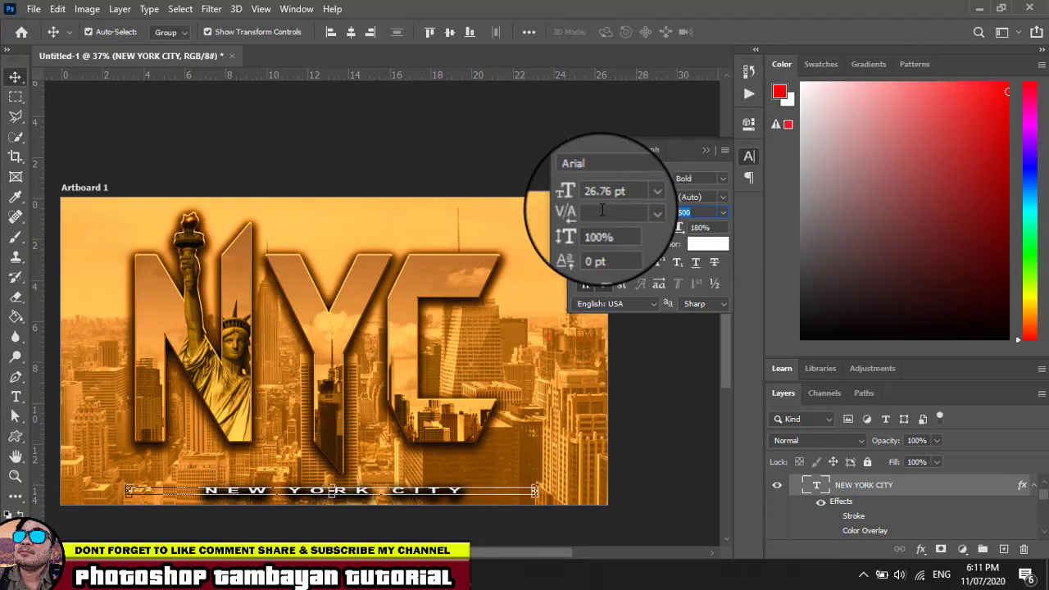
pyautogui.write('600')
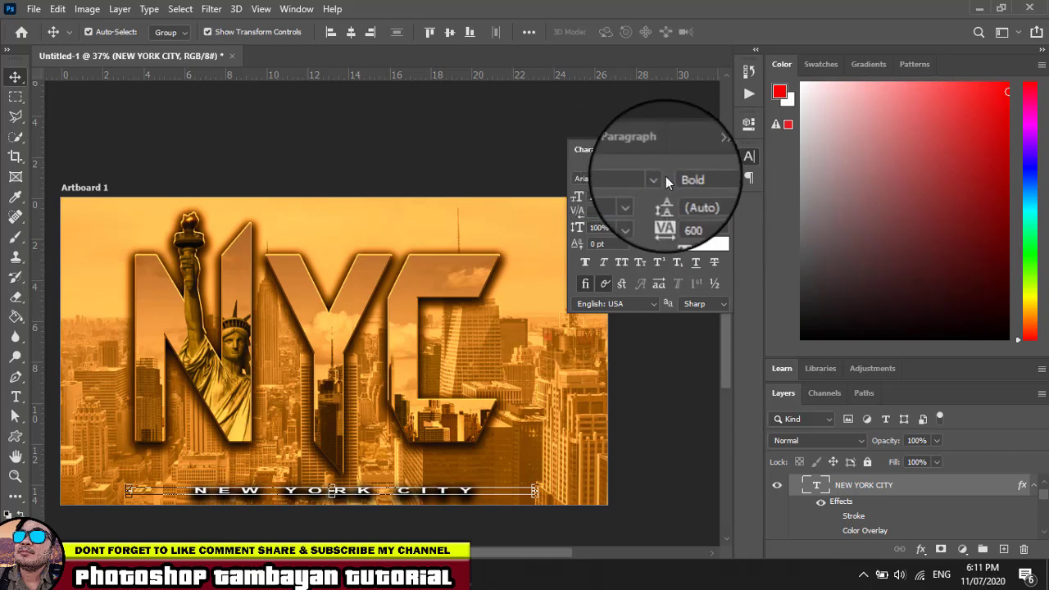
pyautogui.write('8')
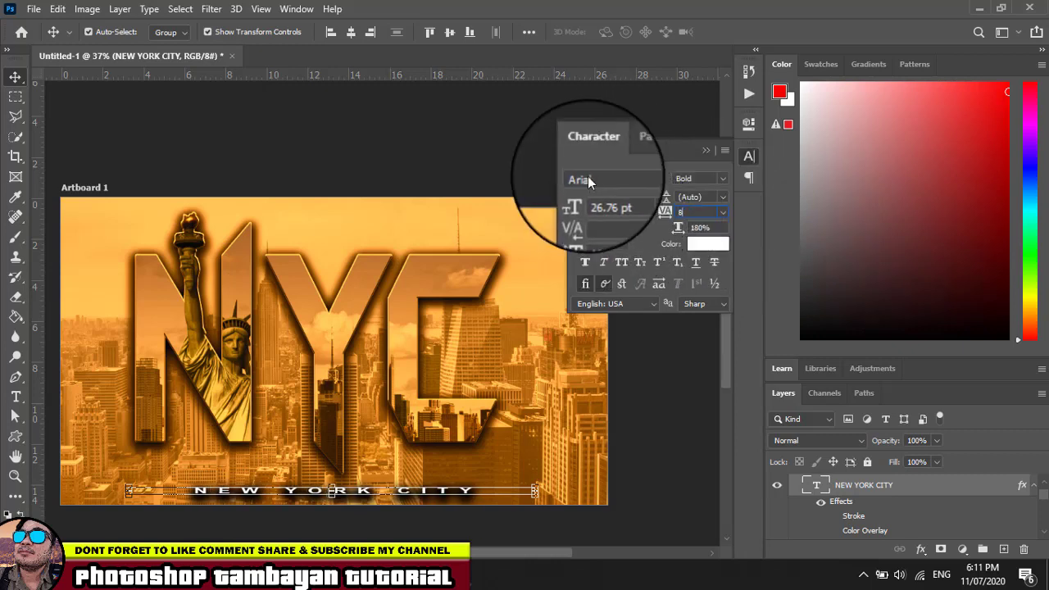
pyautogui.write('00')
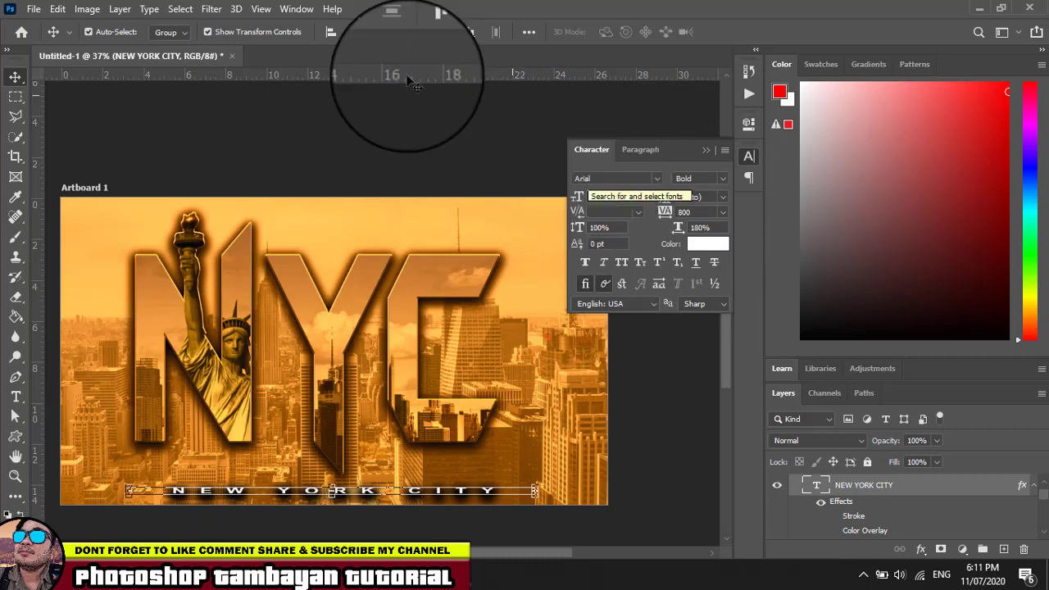
pyautogui.click(701, 153)
pyautogui.click(511, 119)
pyautogui.moveTo(447, 504); pyautogui.dragTo(425, 492)
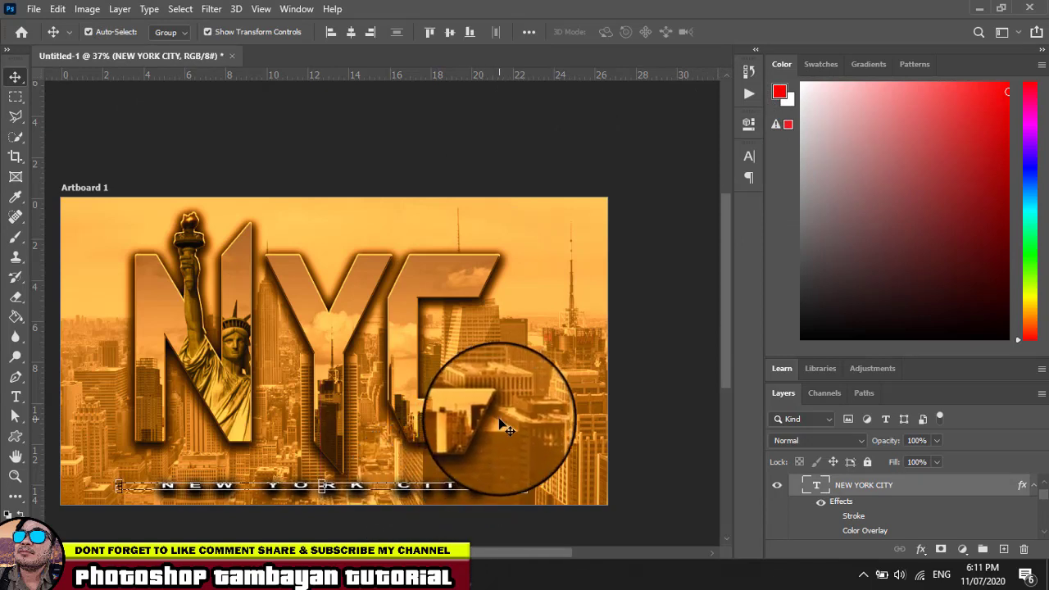
pyautogui.click(385, 154)
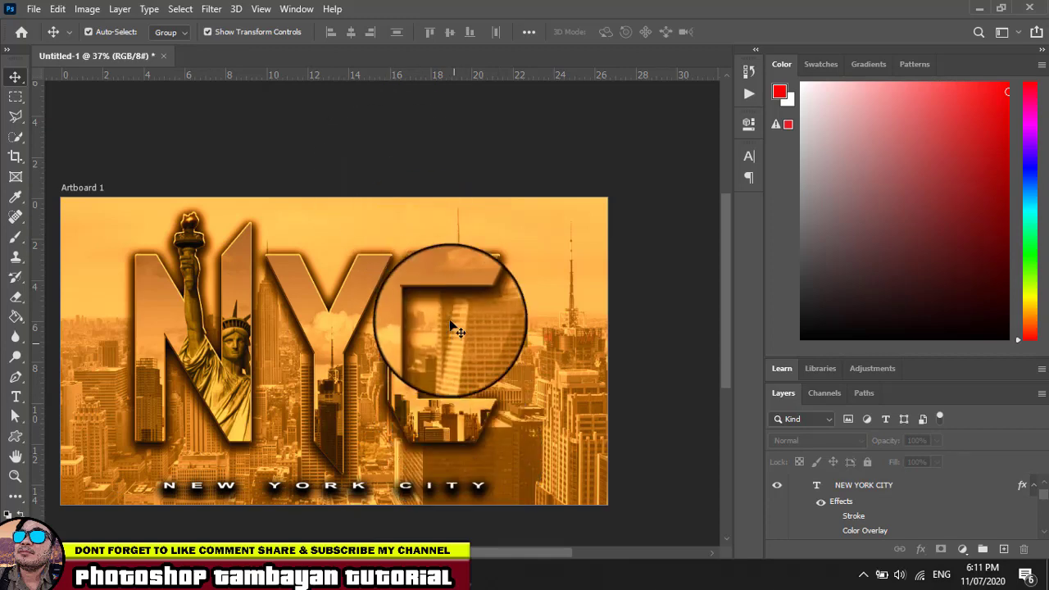
pyautogui.click(487, 486)
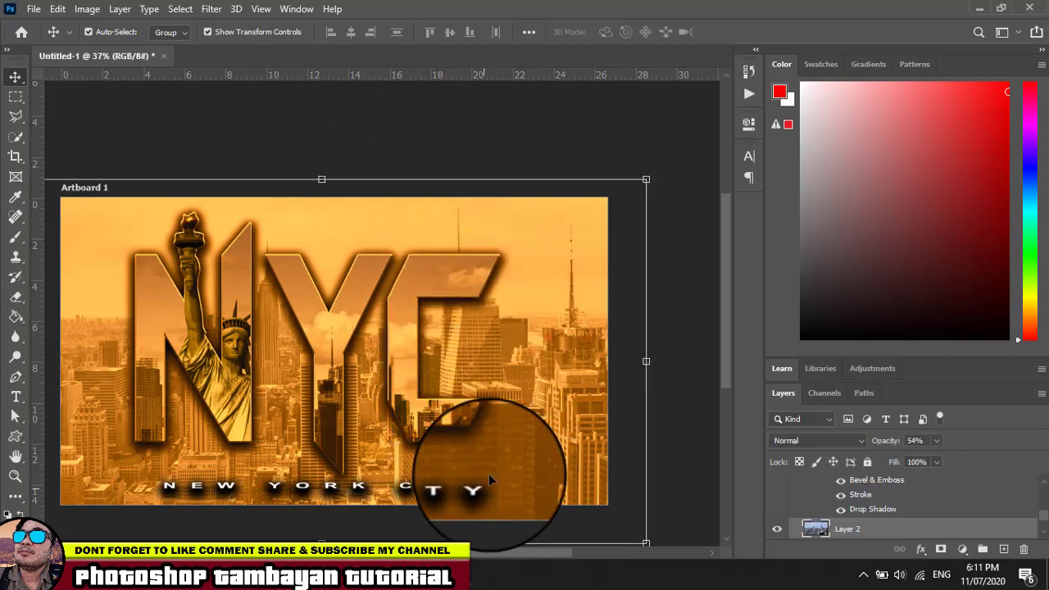
pyautogui.click(358, 483)
pyautogui.click(348, 143)
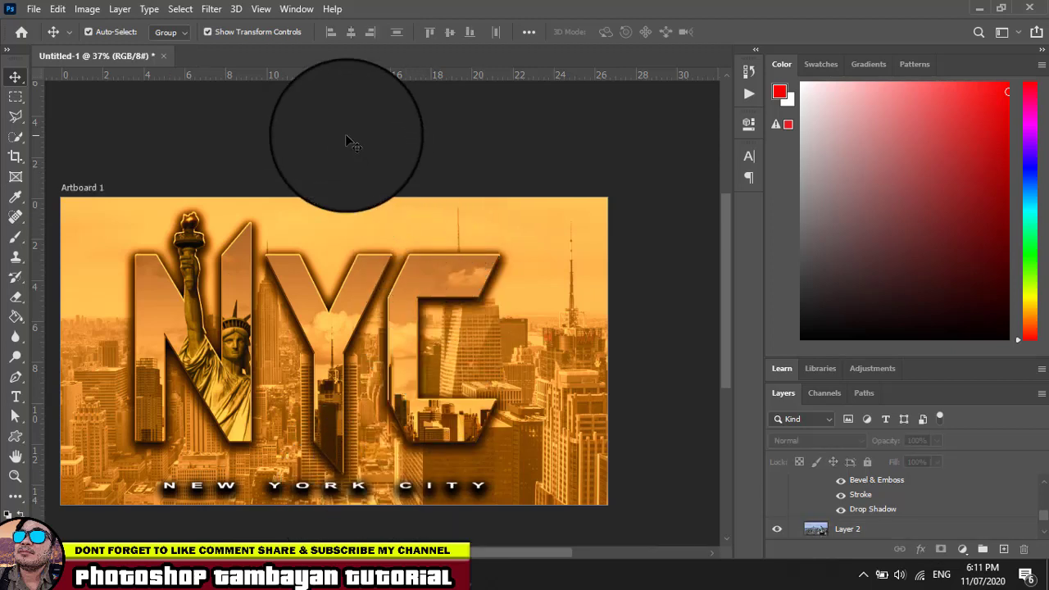